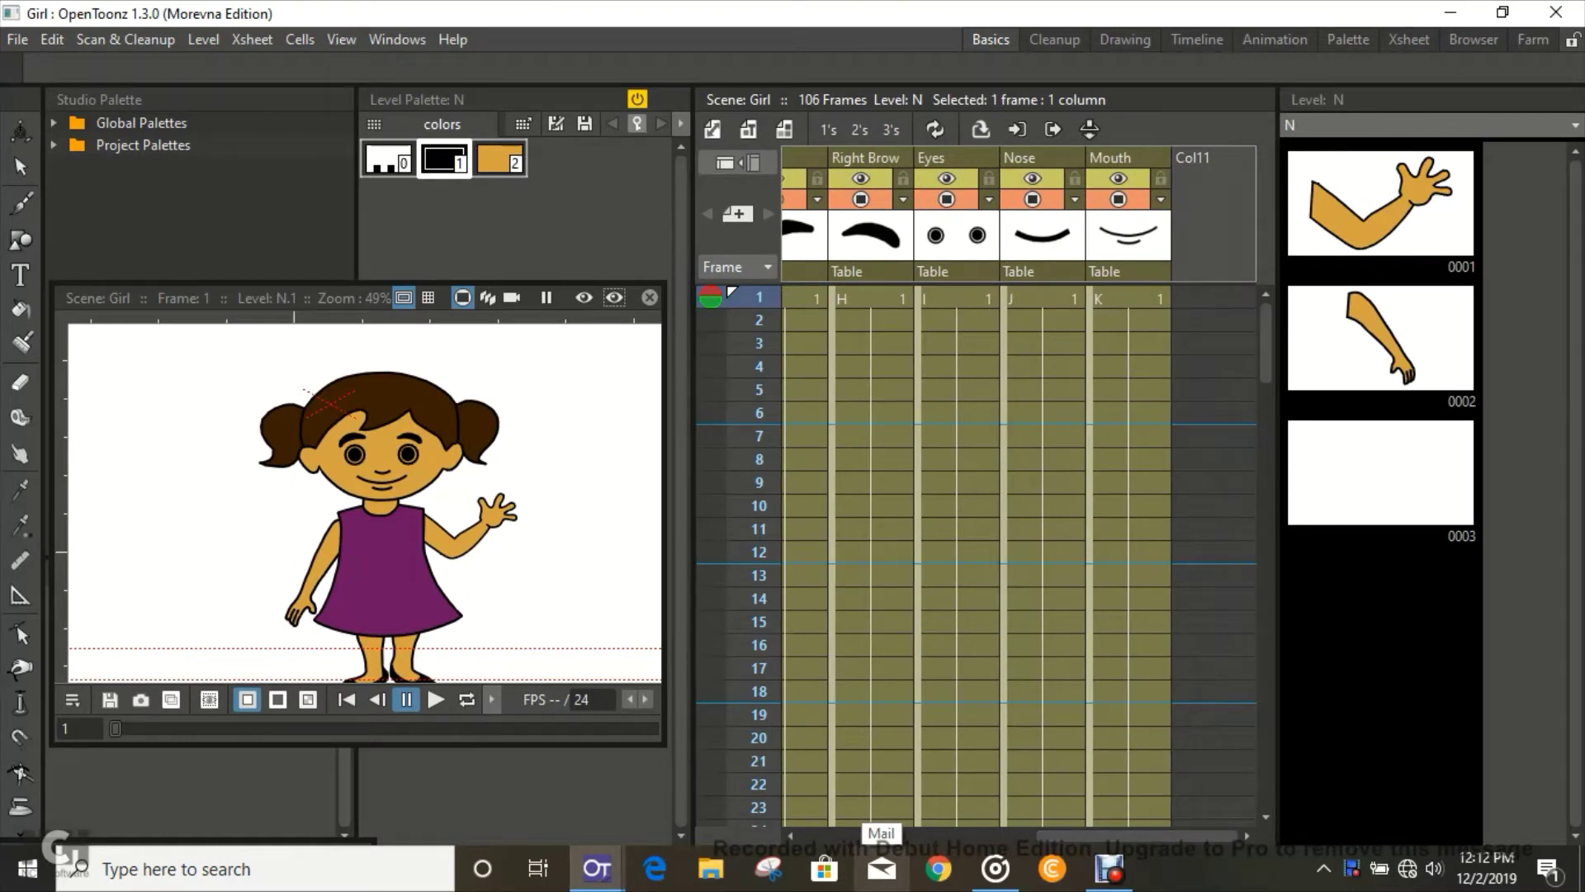
# - Look over the whole girl in the viewer and her body-part columns from Left Hand to Mouth in the xsheet
pyautogui.moveTo(365, 504); pyautogui.dragTo(363, 474)
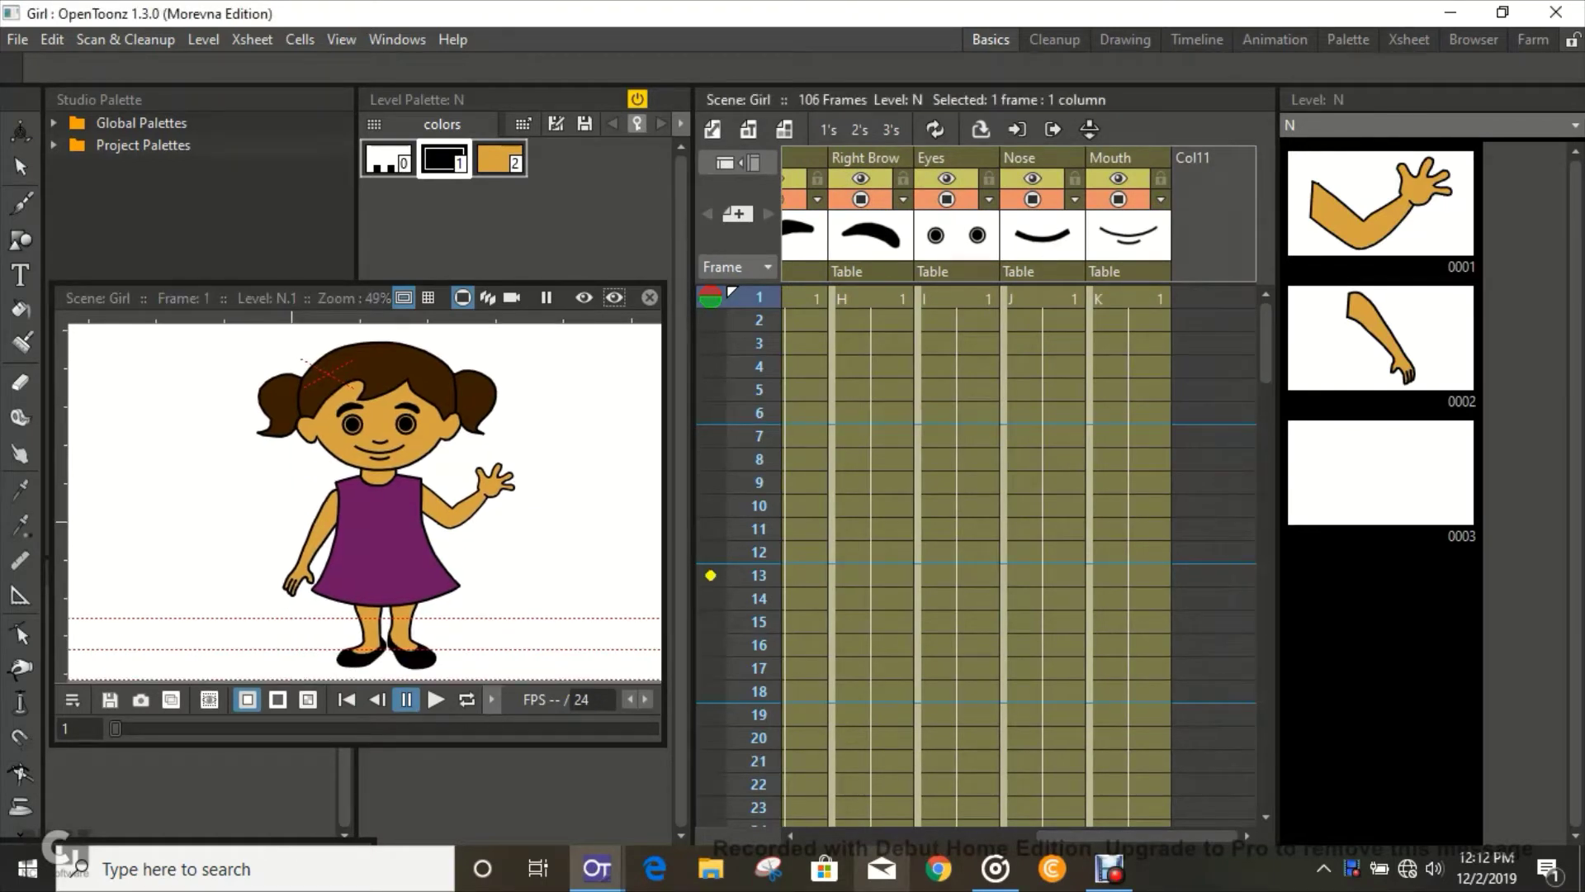
pyautogui.moveTo(1137, 835); pyautogui.dragTo(901, 835)
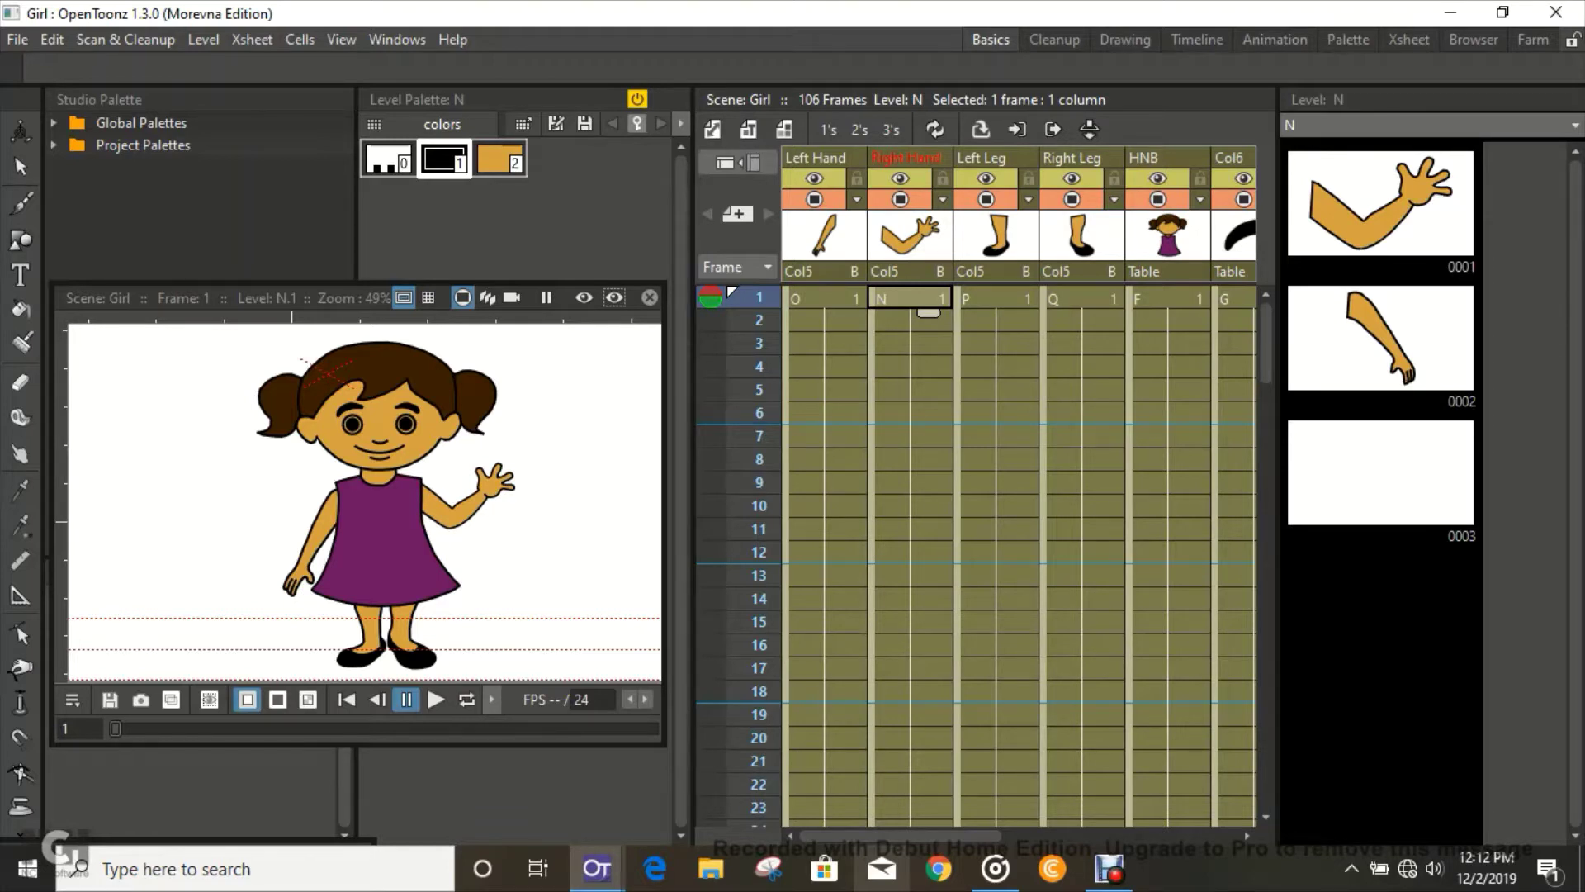
pyautogui.moveTo(882, 835); pyautogui.dragTo(1120, 836)
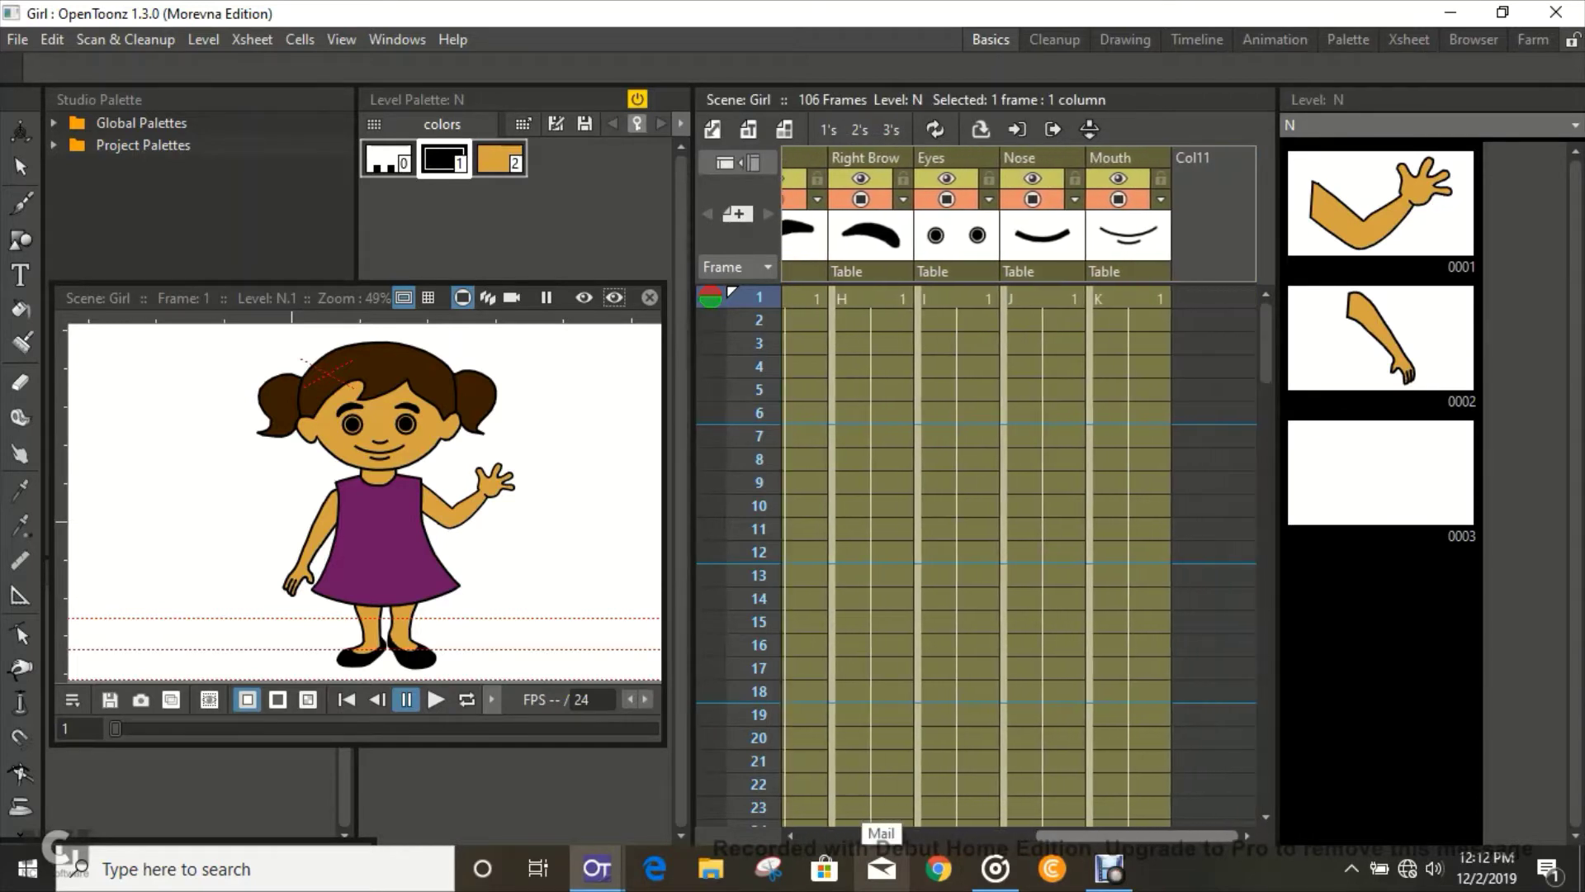
pyautogui.hscroll(-6, 1018, 495)
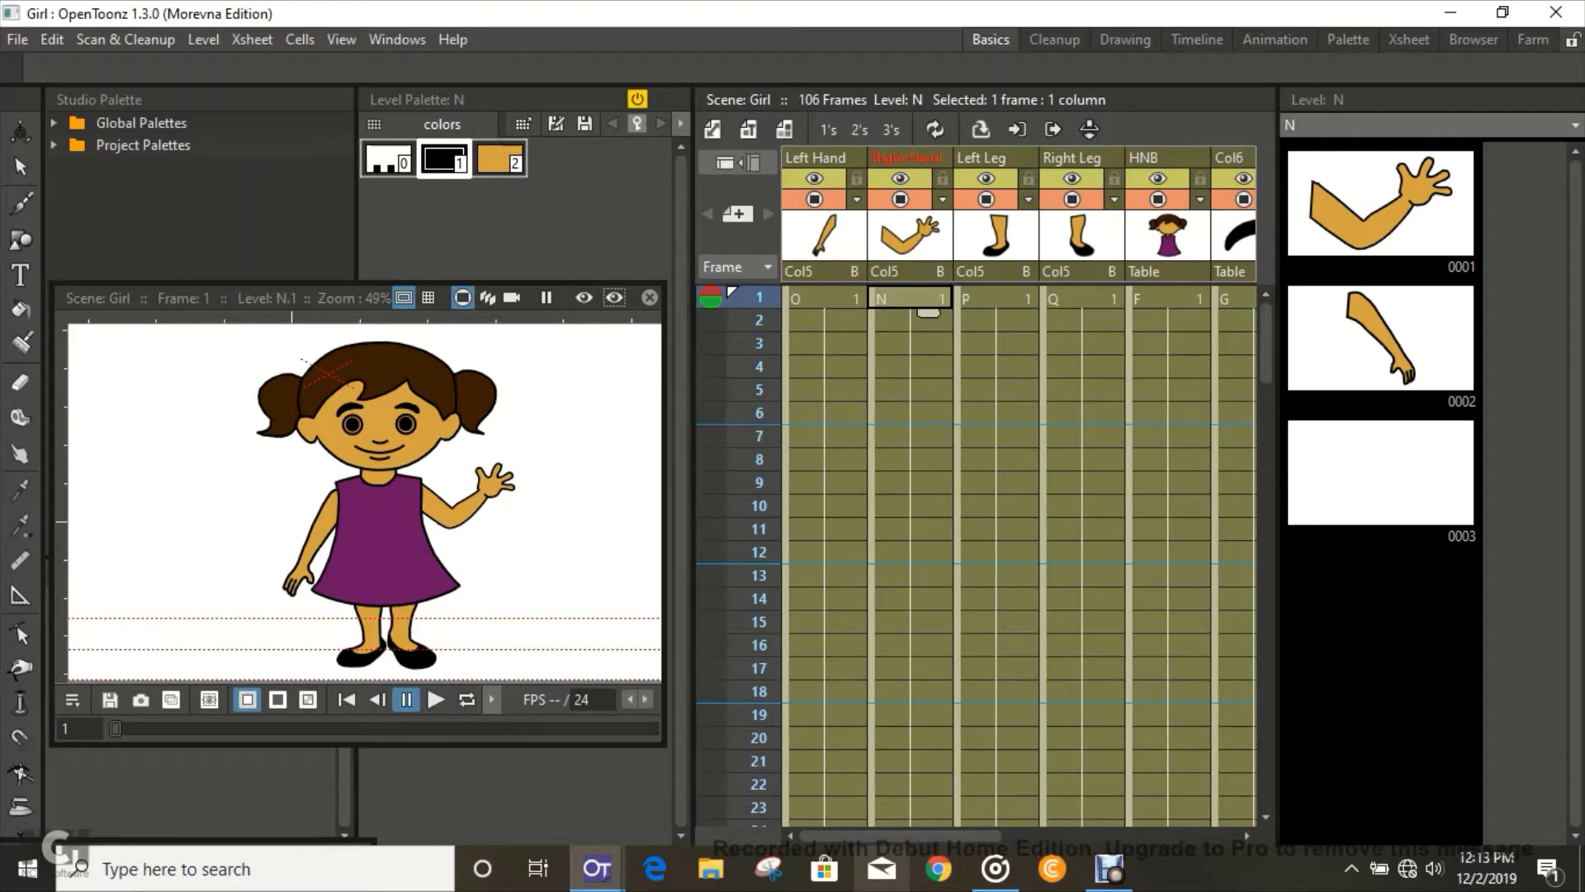
pyautogui.moveTo(900, 835); pyautogui.dragTo(962, 836)
pyautogui.hscroll(-2, 963, 836)
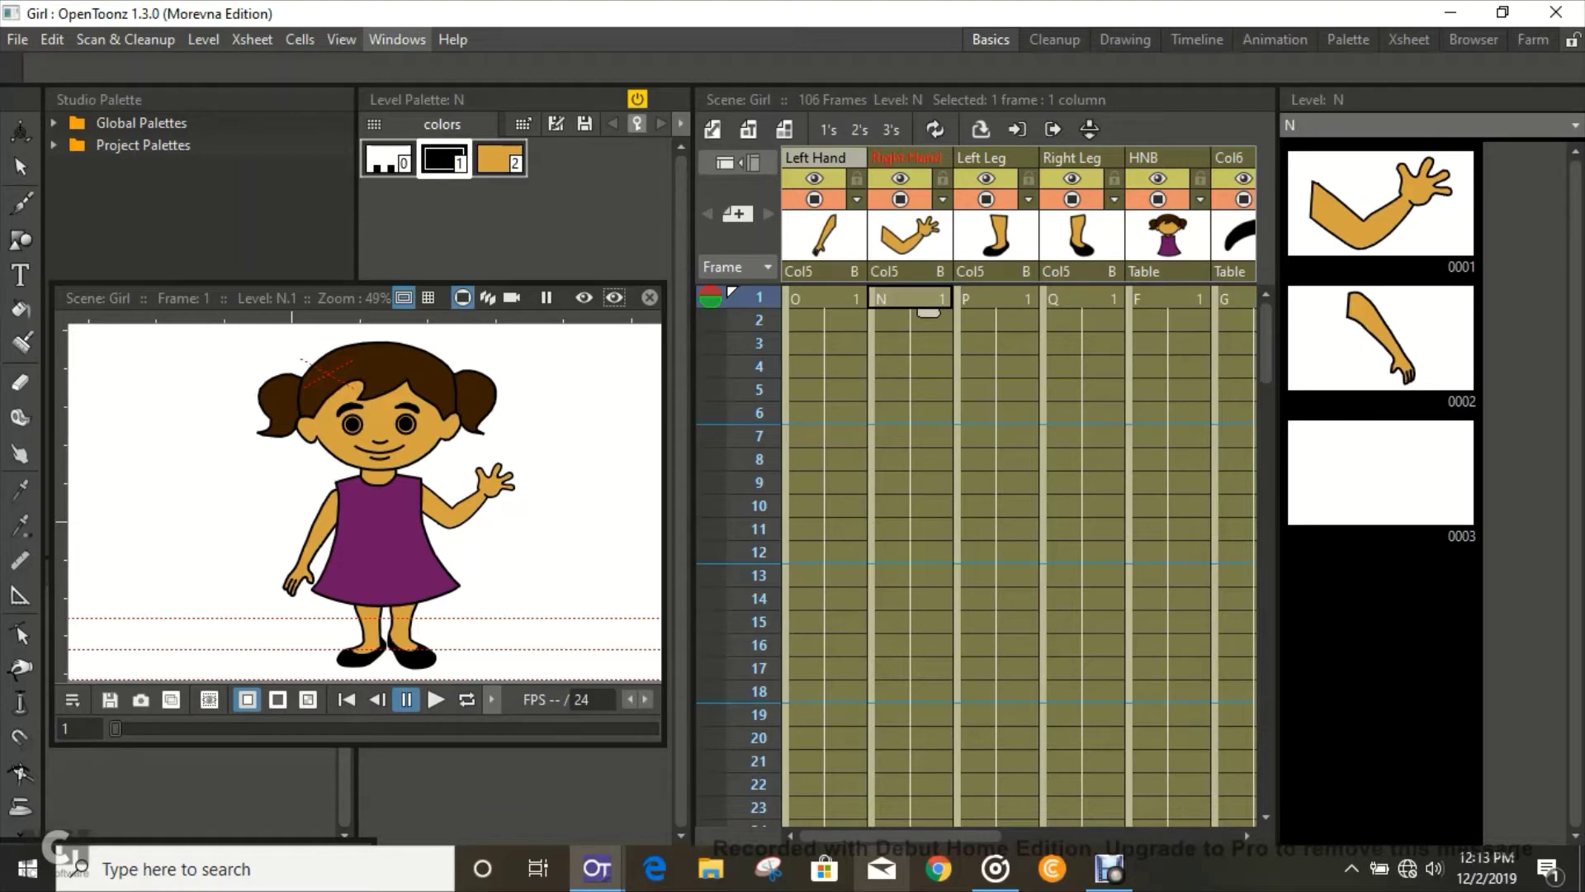
# - Open the Stage Schematic and resize its window so the nodes from HNB to Right Brow all fit
pyautogui.click(397, 40)
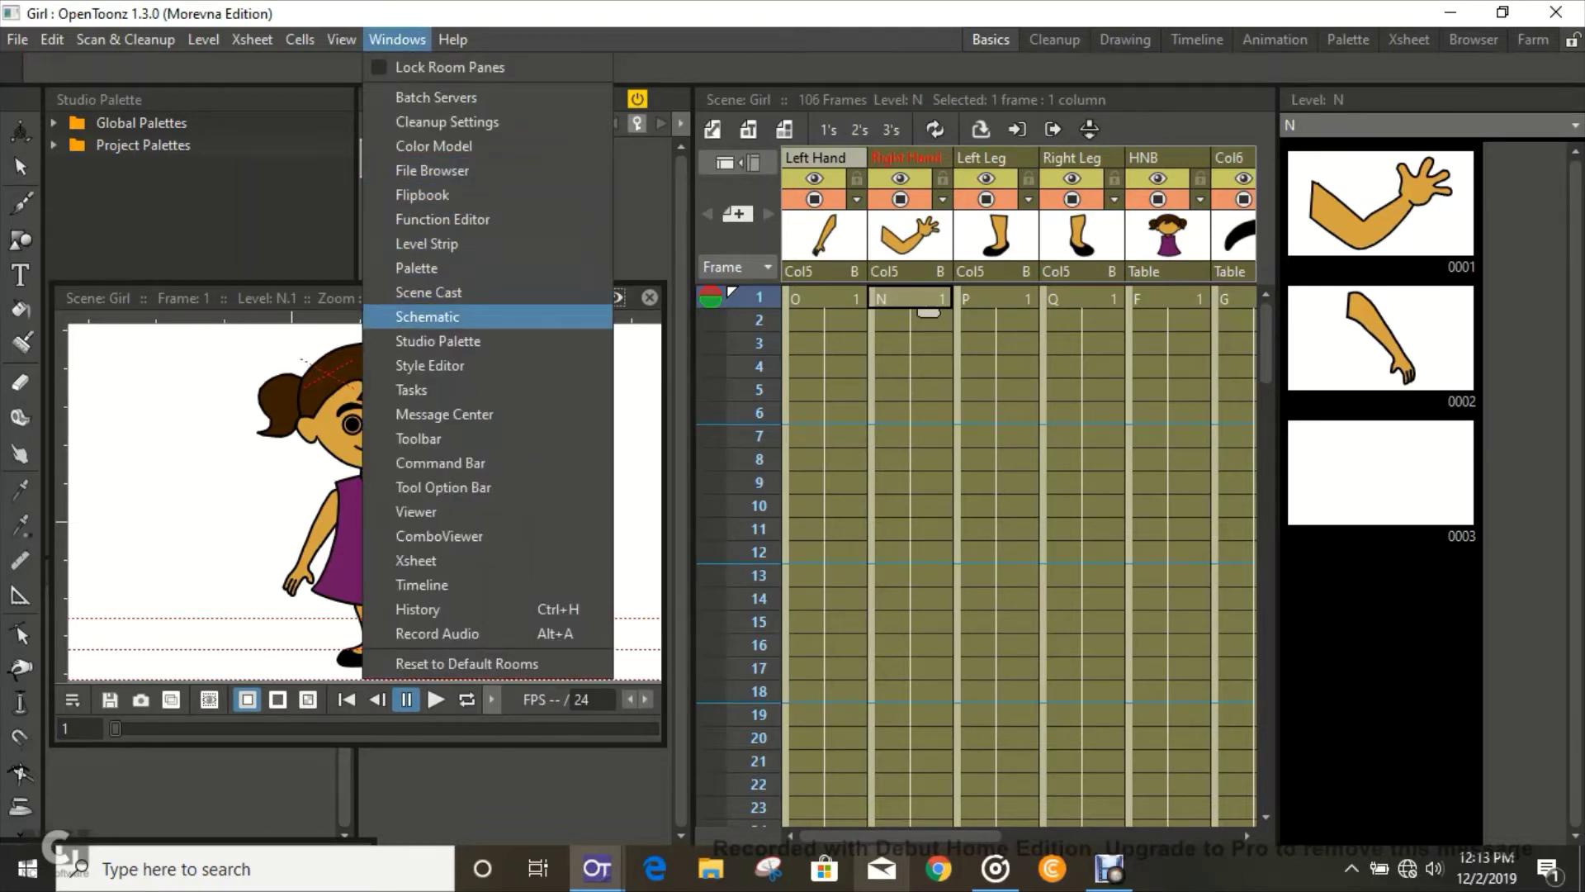
pyautogui.click(427, 316)
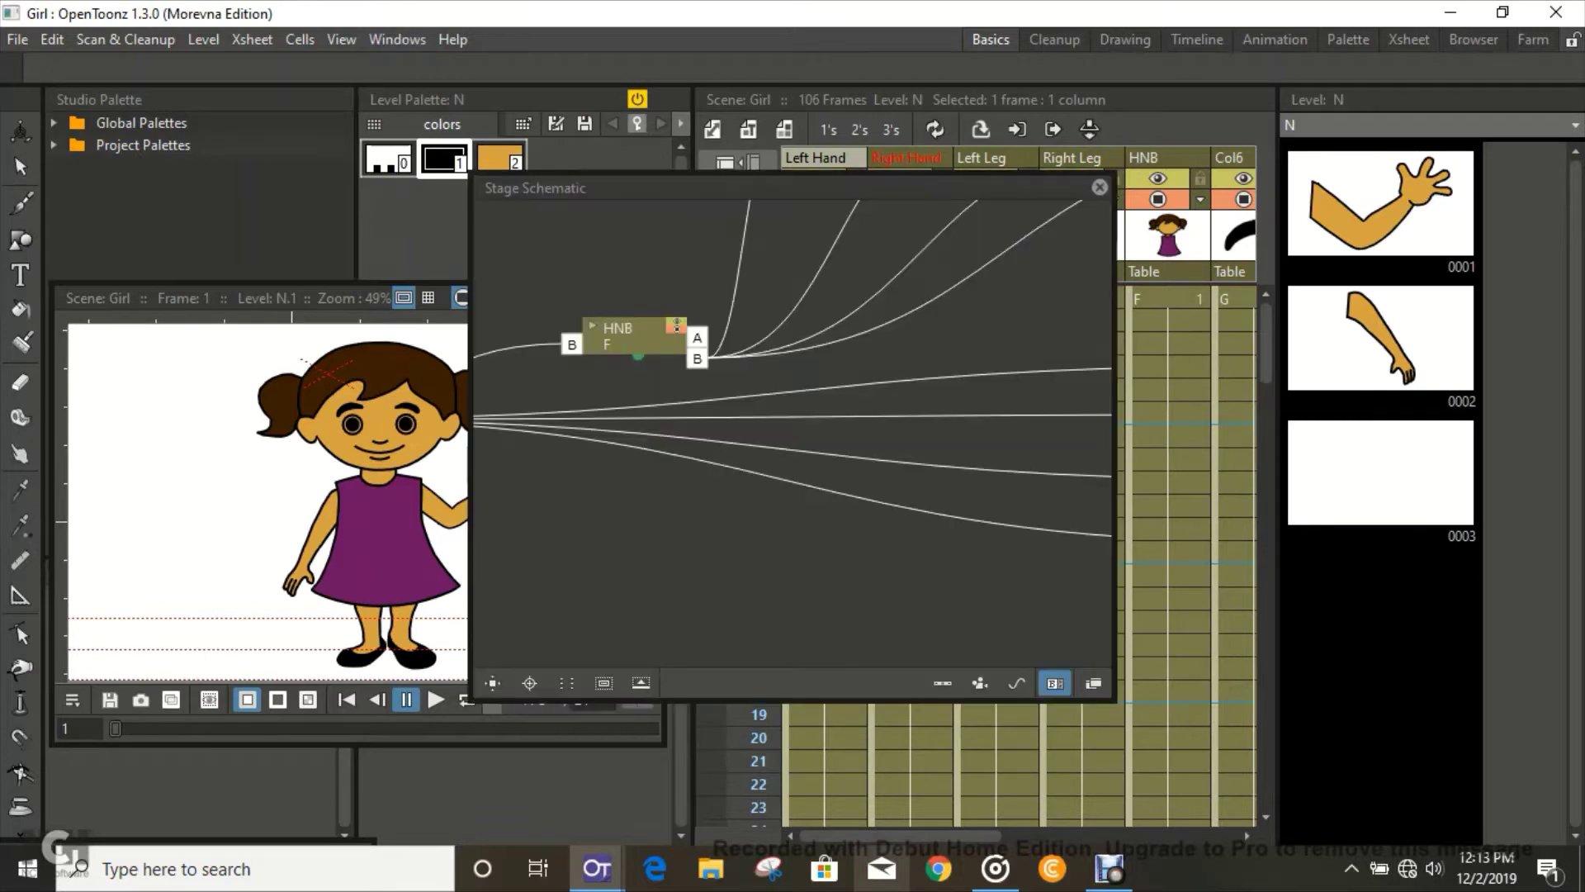
pyautogui.moveTo(677, 528); pyautogui.dragTo(646, 597)
pyautogui.moveTo(1090, 379); pyautogui.dragTo(1056, 449)
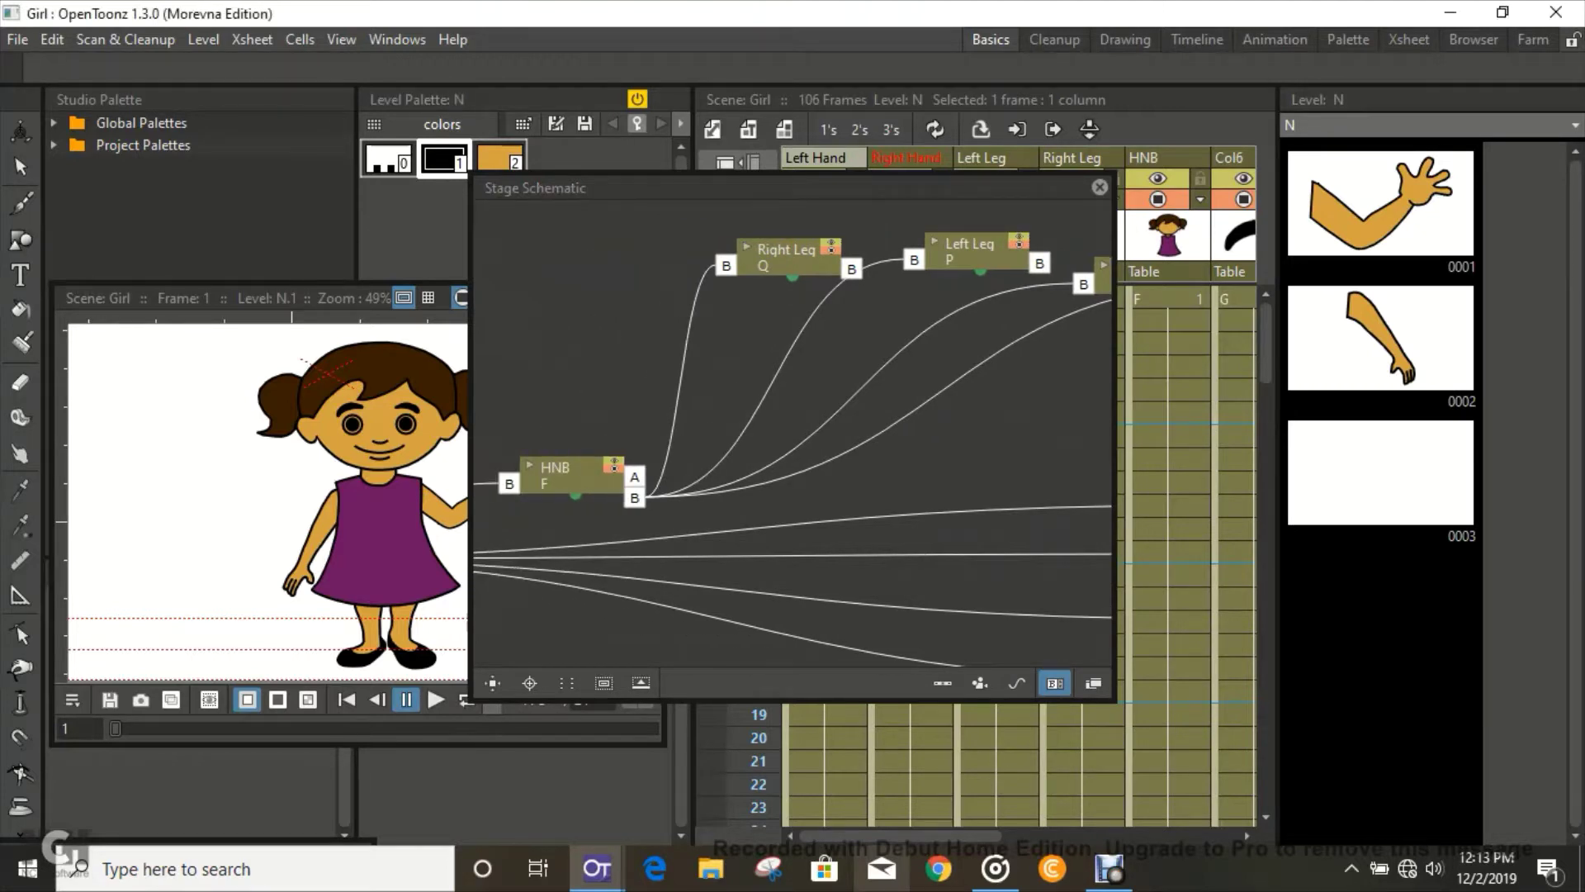
pyautogui.moveTo(473, 174); pyautogui.dragTo(50, 35)
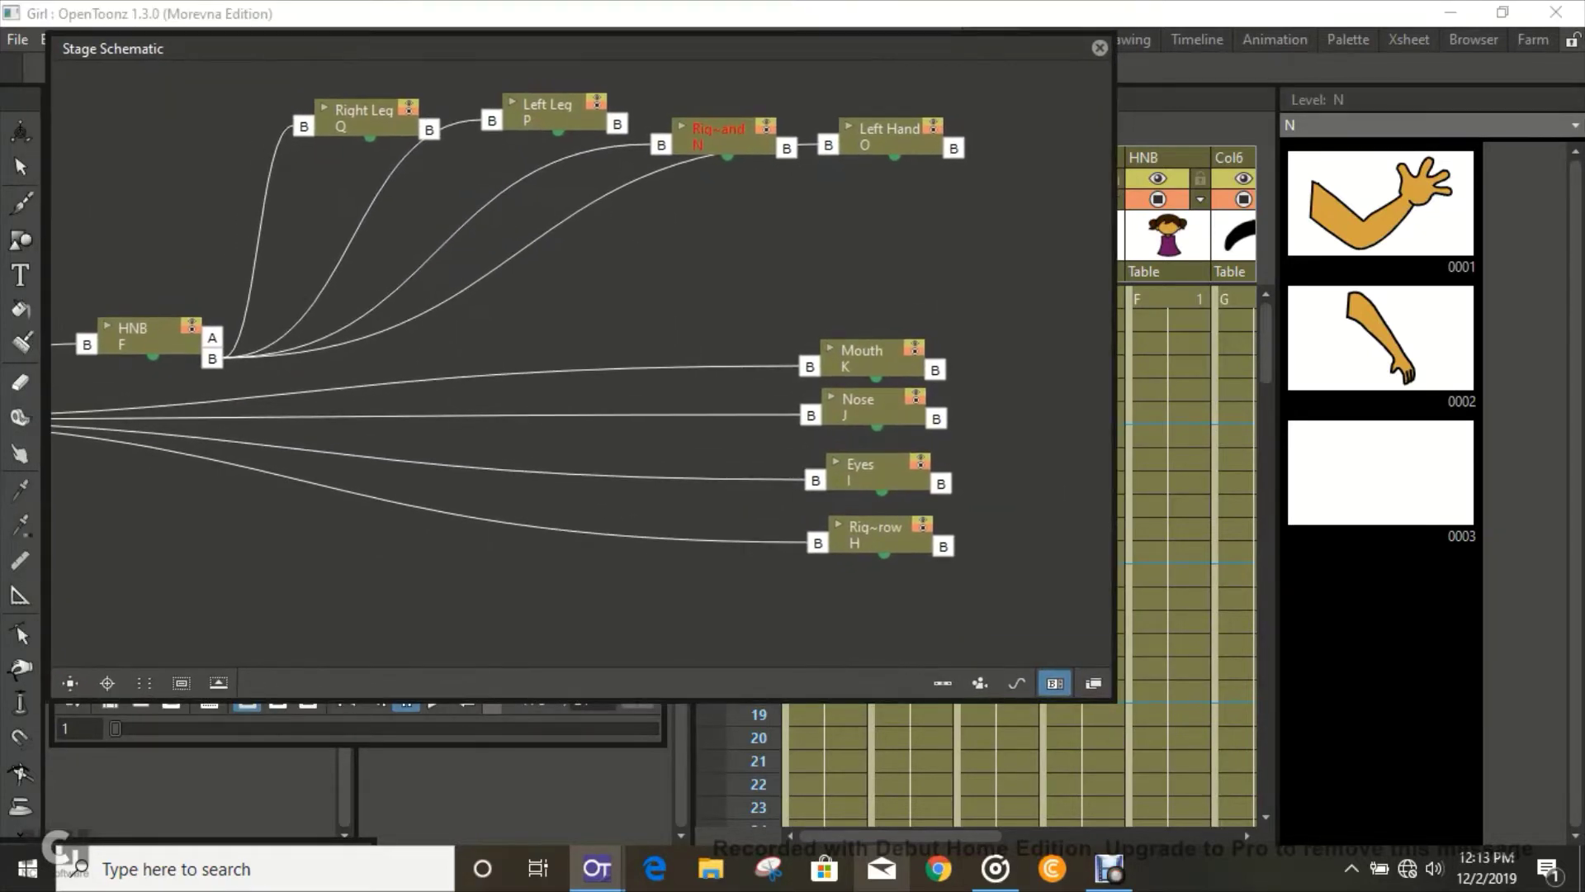
pyautogui.moveTo(578, 48); pyautogui.dragTo(632, 86)
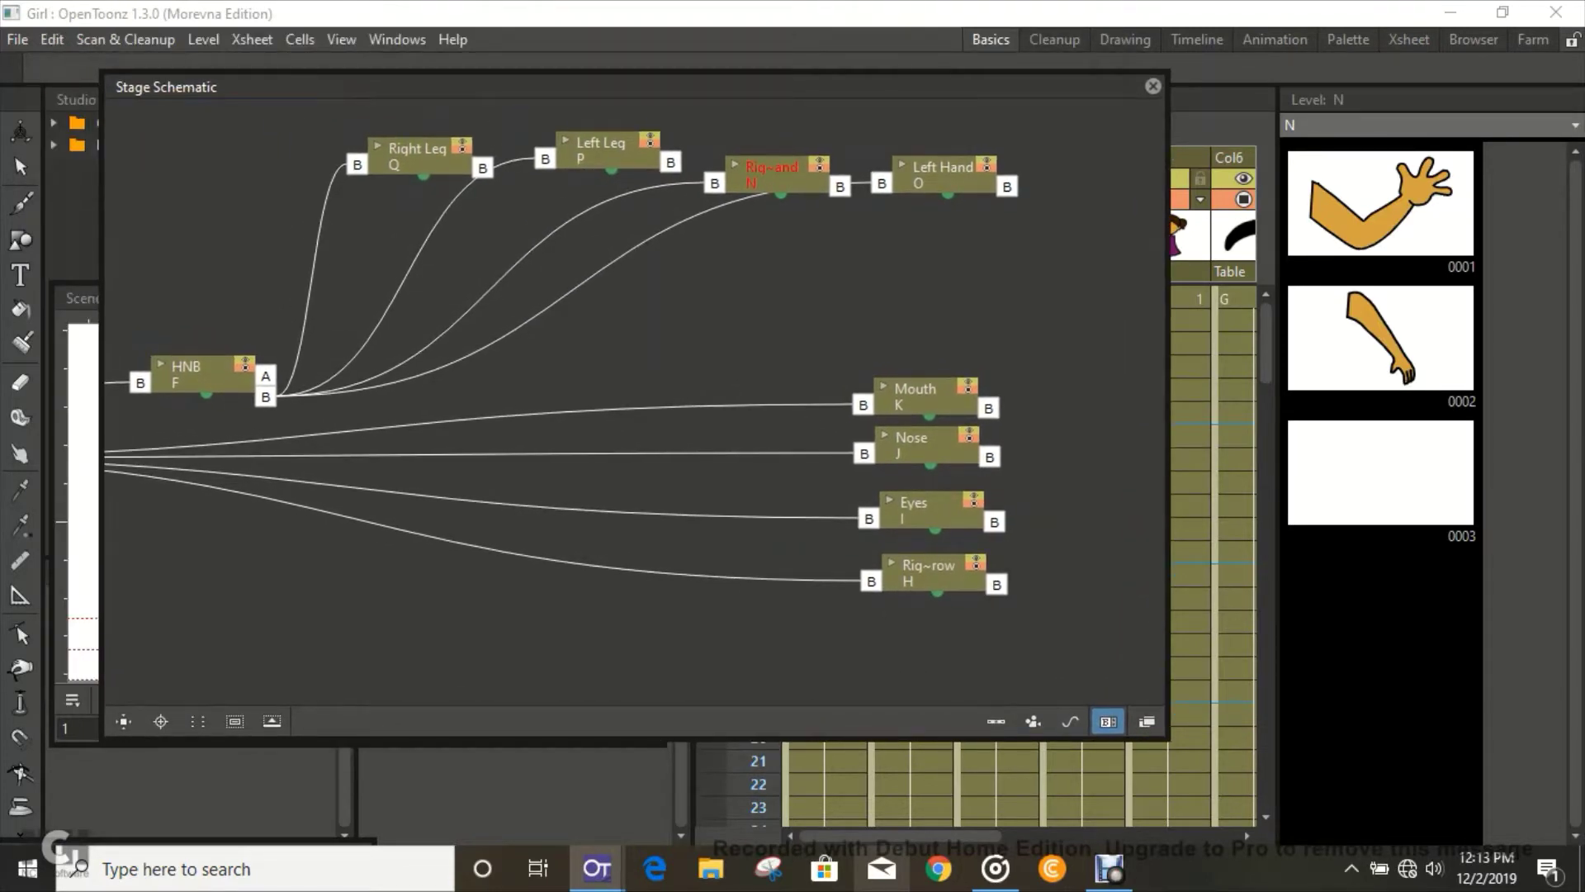
pyautogui.moveTo(1168, 405); pyautogui.dragTo(1044, 405)
# - Show drawing 0001 of the HNB column's level F in the viewer, with the Stage Schematic moved aside
pyautogui.click(1168, 299)
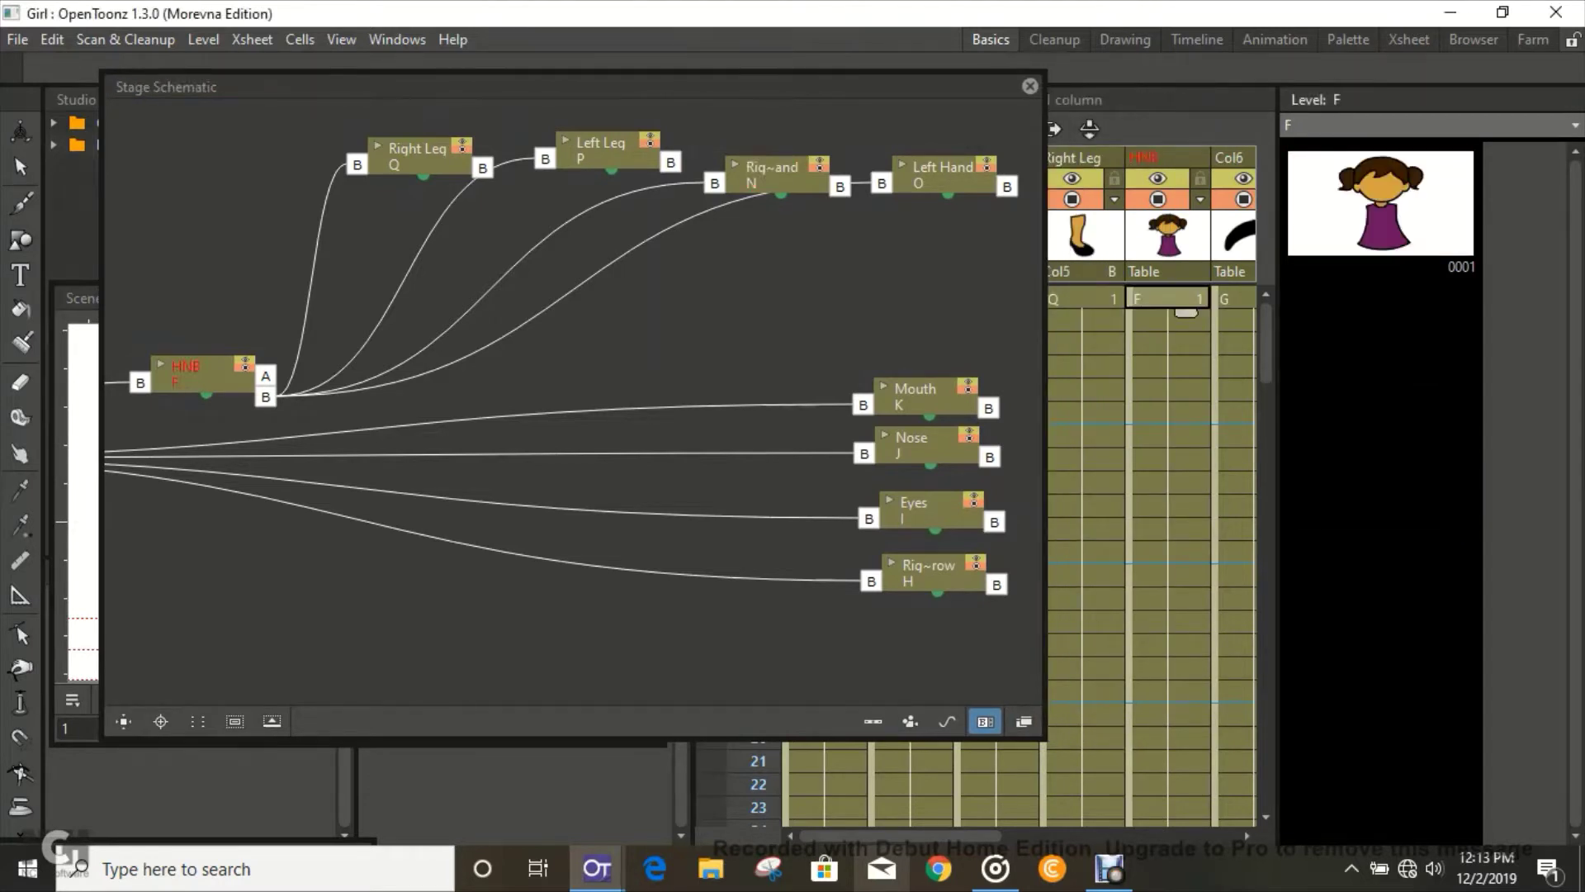
pyautogui.click(1380, 204)
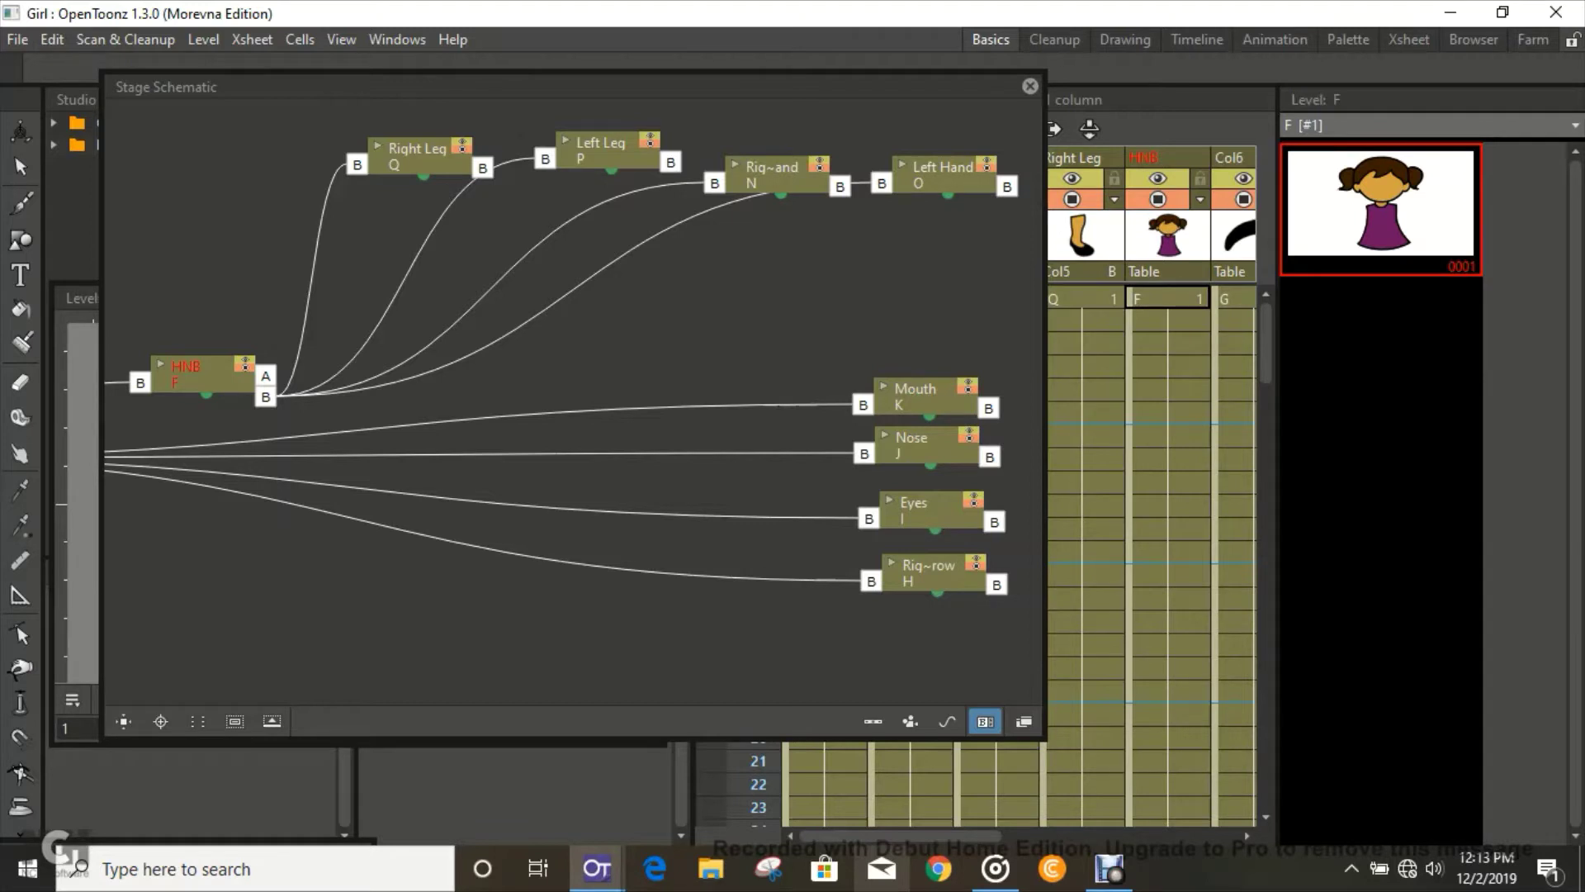
pyautogui.moveTo(575, 87); pyautogui.dragTo(933, 255)
pyautogui.moveTo(689, 255); pyautogui.dragTo(841, 197)
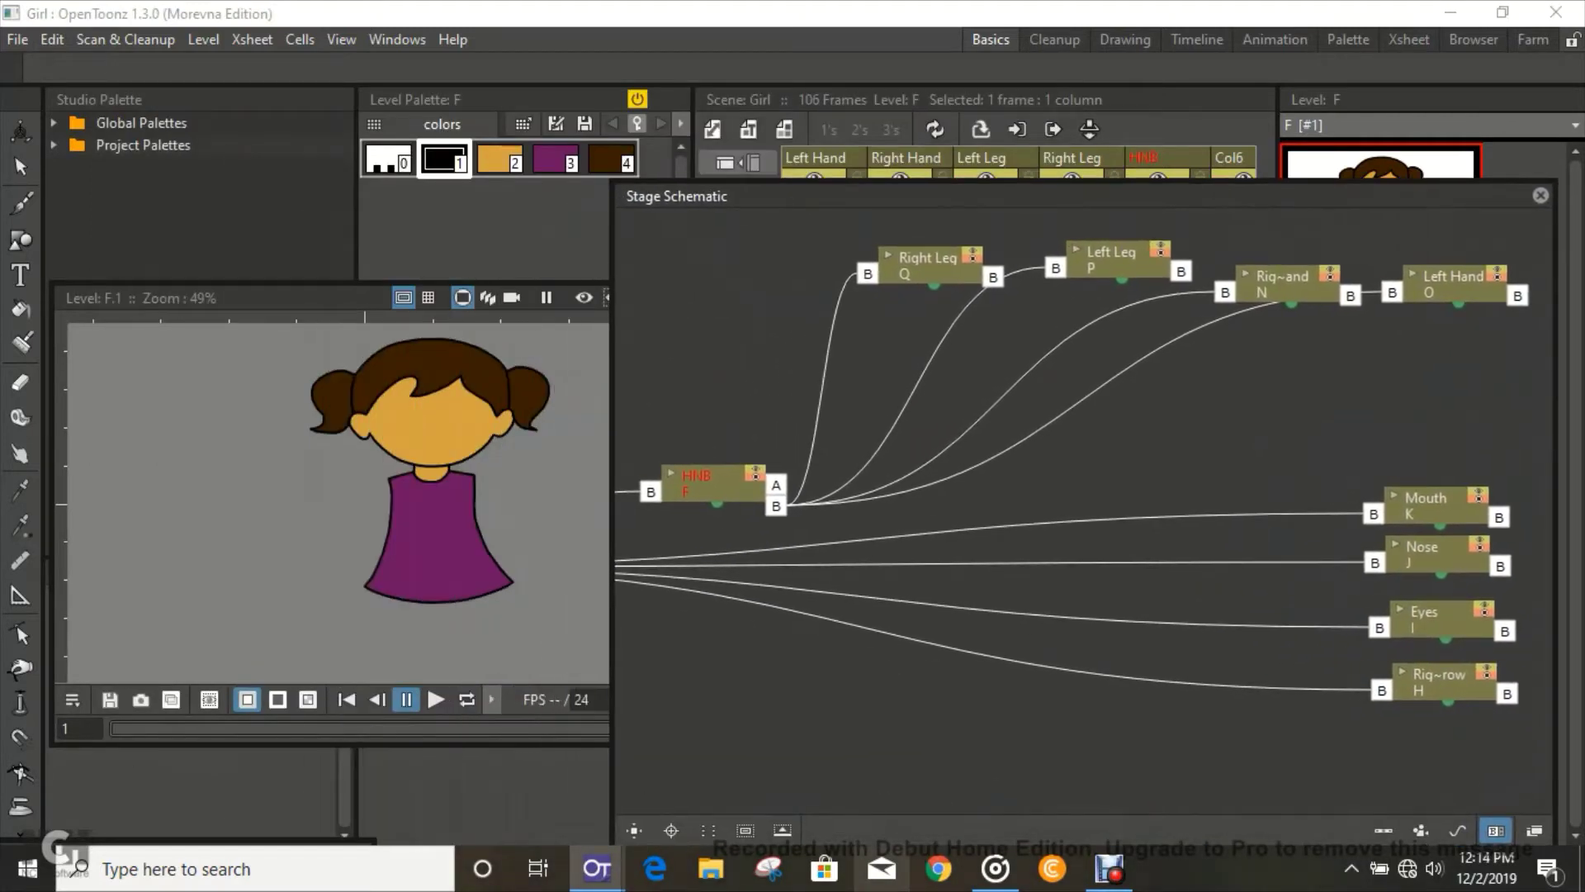
pyautogui.moveTo(429, 495); pyautogui.dragTo(338, 518)
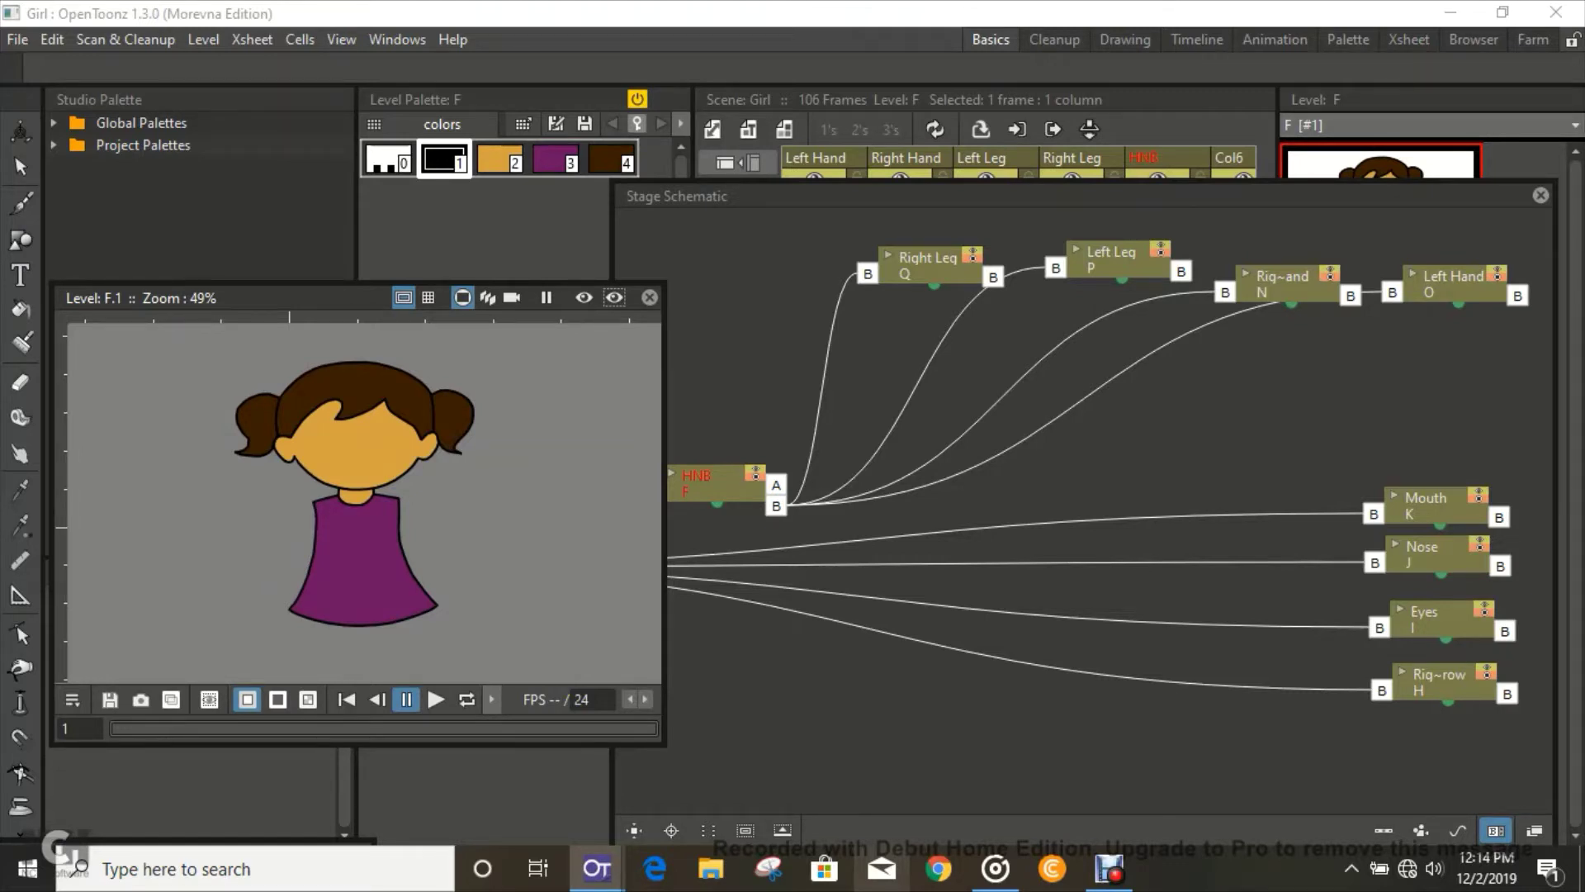
# - Bring the Stage Schematic back to the middle of the workspace and separate the Left Hand node from the Right Hand node
pyautogui.moveTo(1073, 195); pyautogui.dragTo(723, 123)
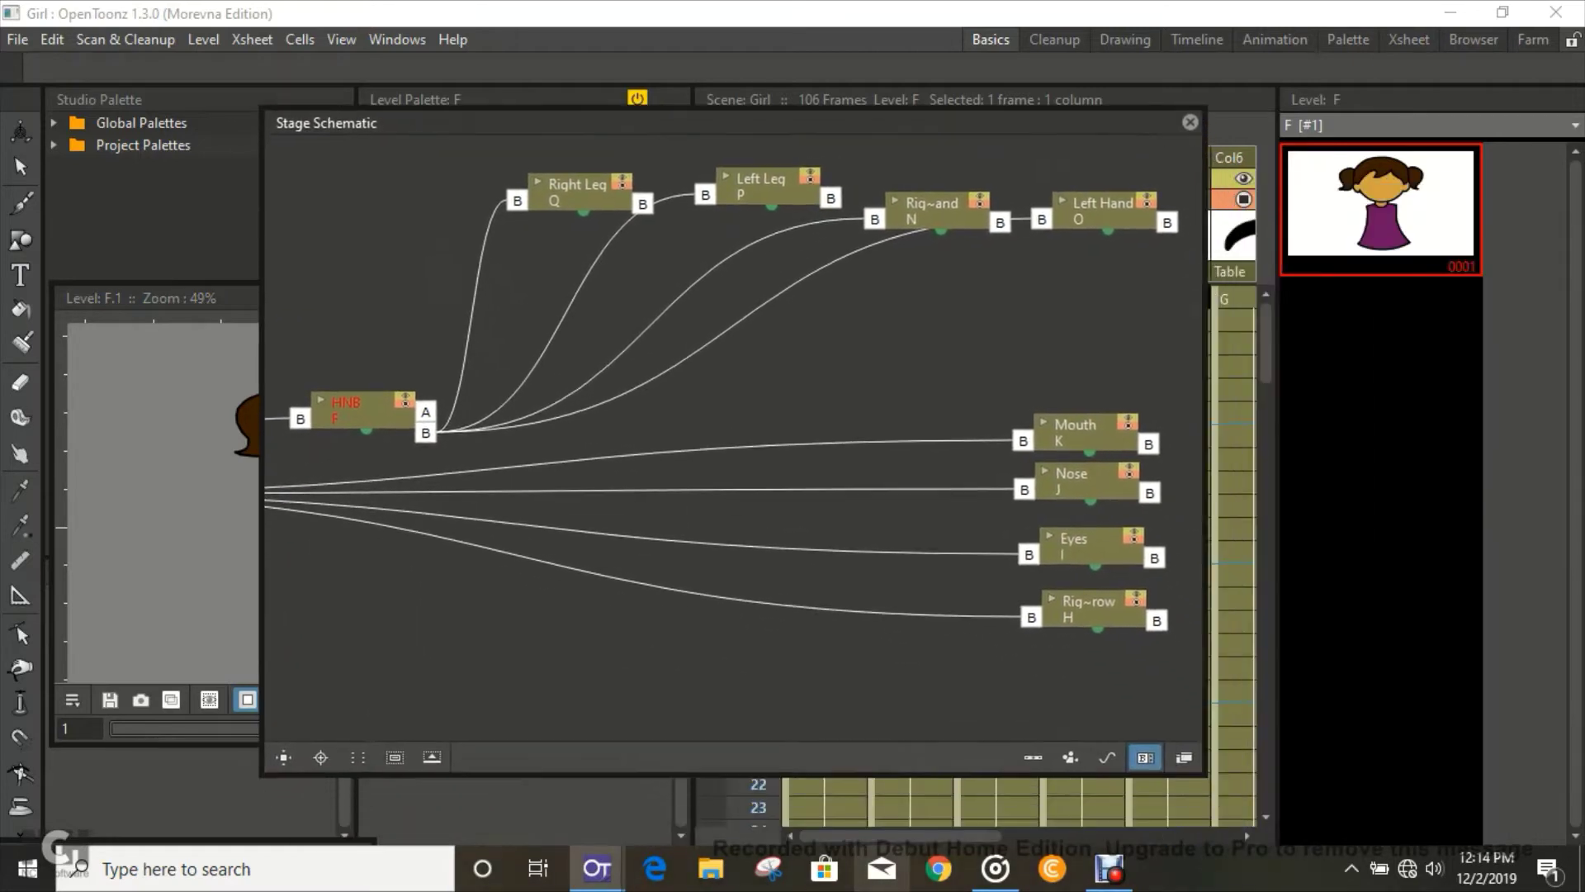
pyautogui.moveTo(474, 122); pyautogui.dragTo(470, 107)
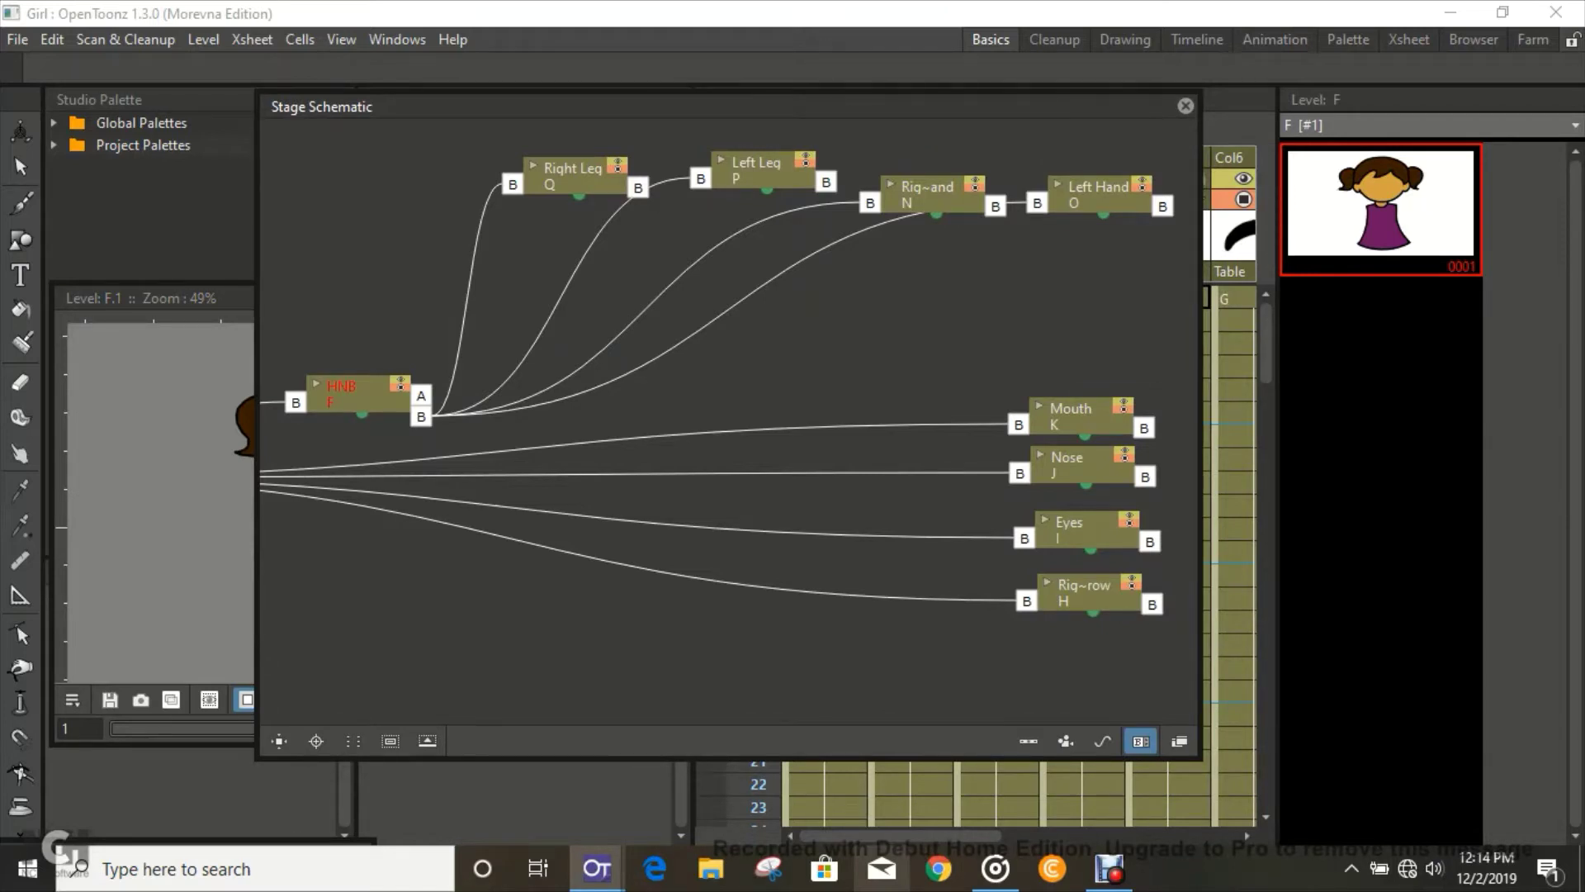
pyautogui.moveTo(1078, 206); pyautogui.dragTo(1069, 245)
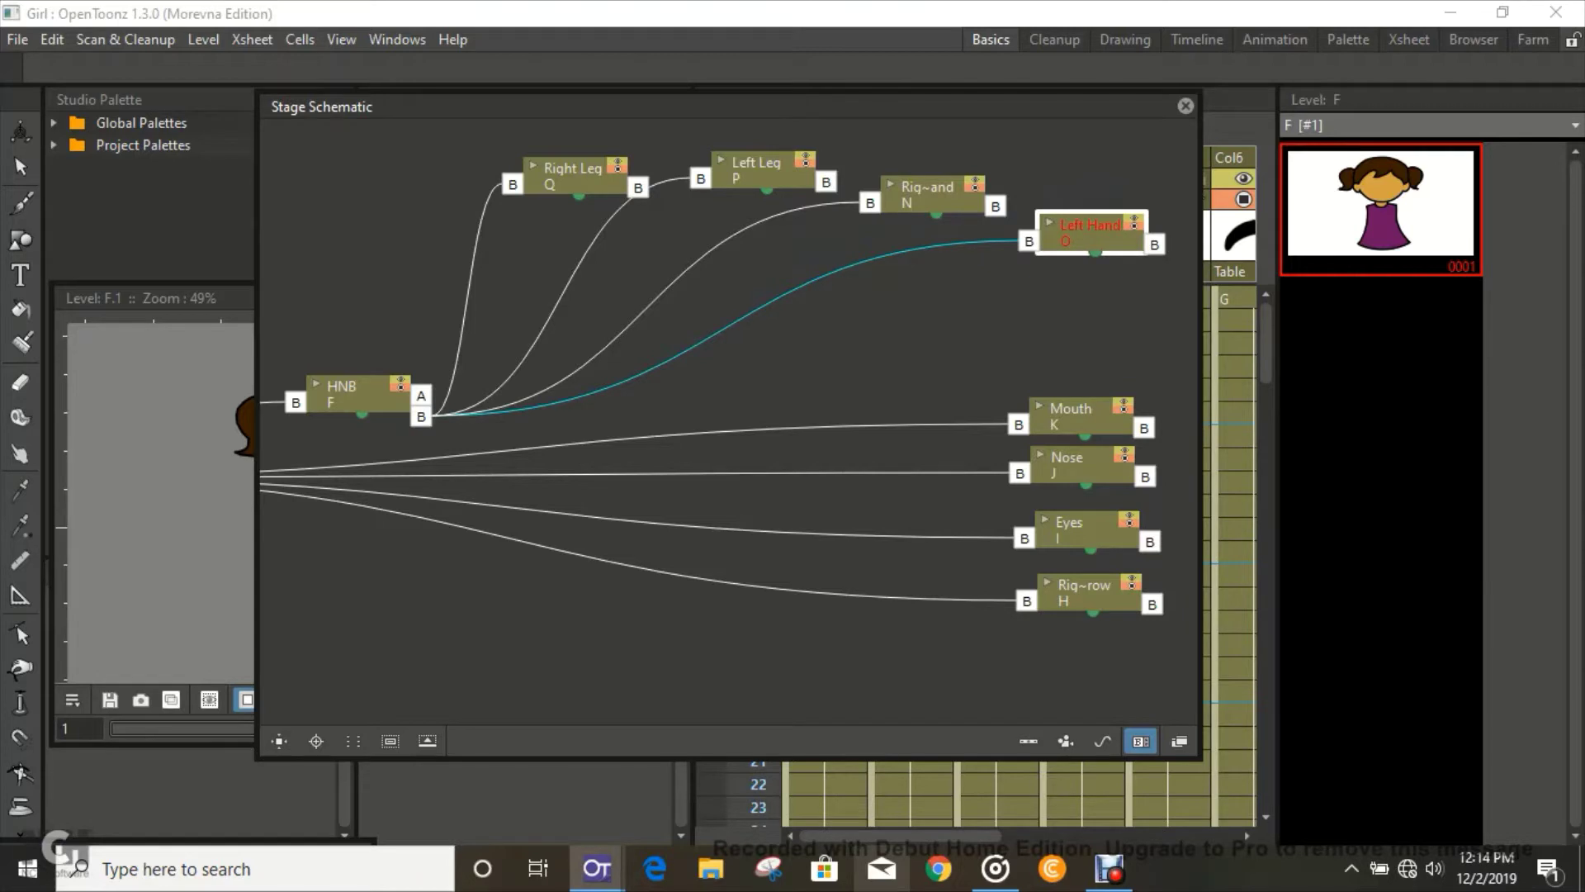
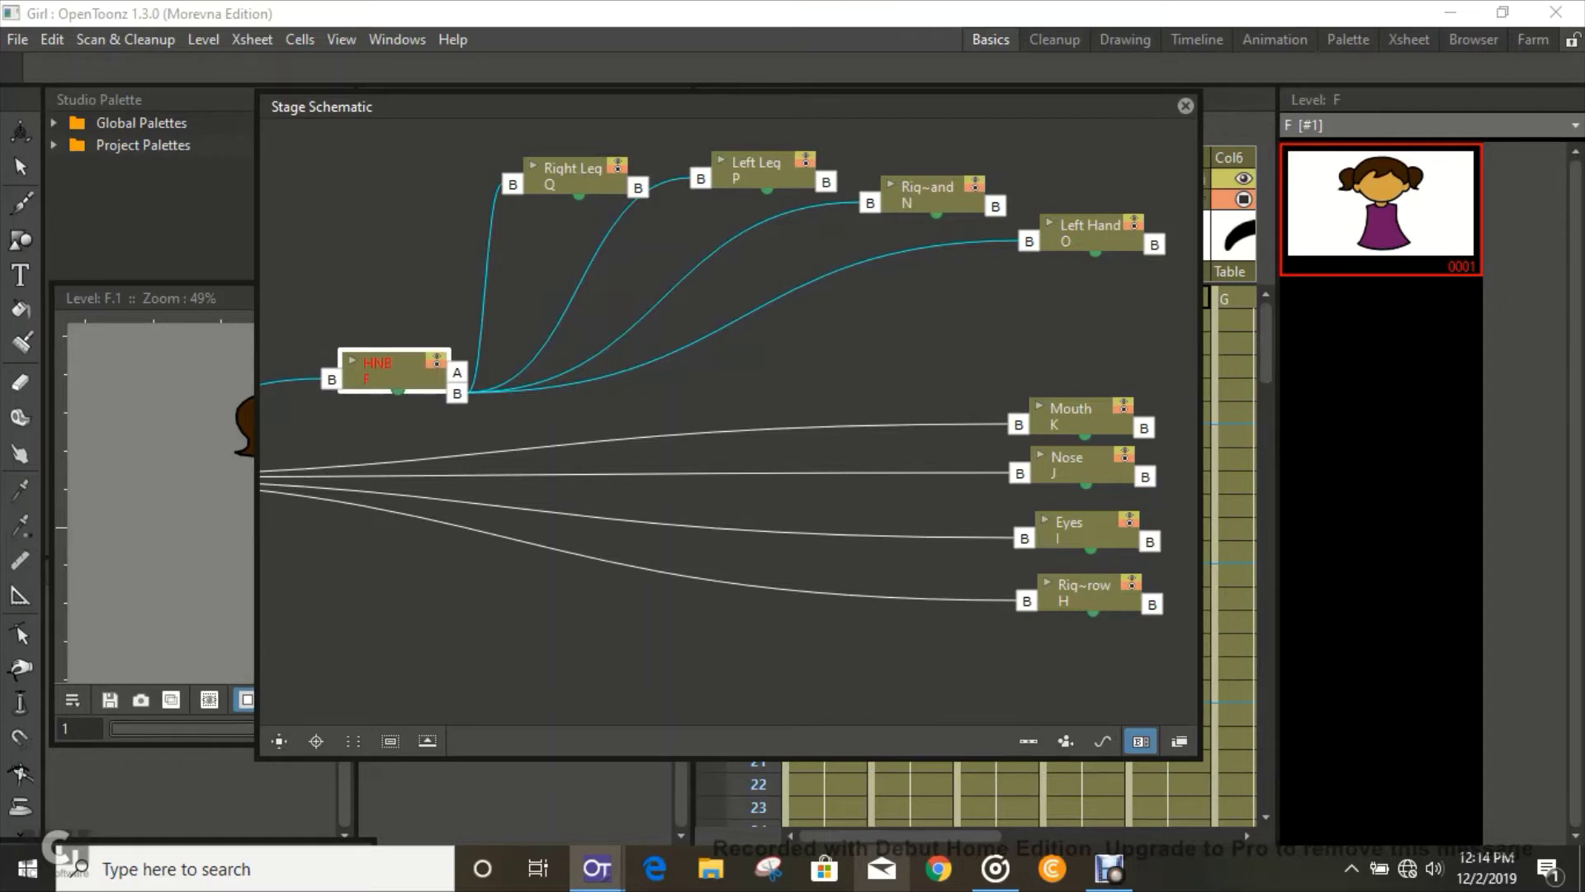
# - Link the Mouth, Nose, Eyes and Right Brow nodes to output B of the HNB node
pyautogui.moveTo(1002, 422); pyautogui.dragTo(457, 394)
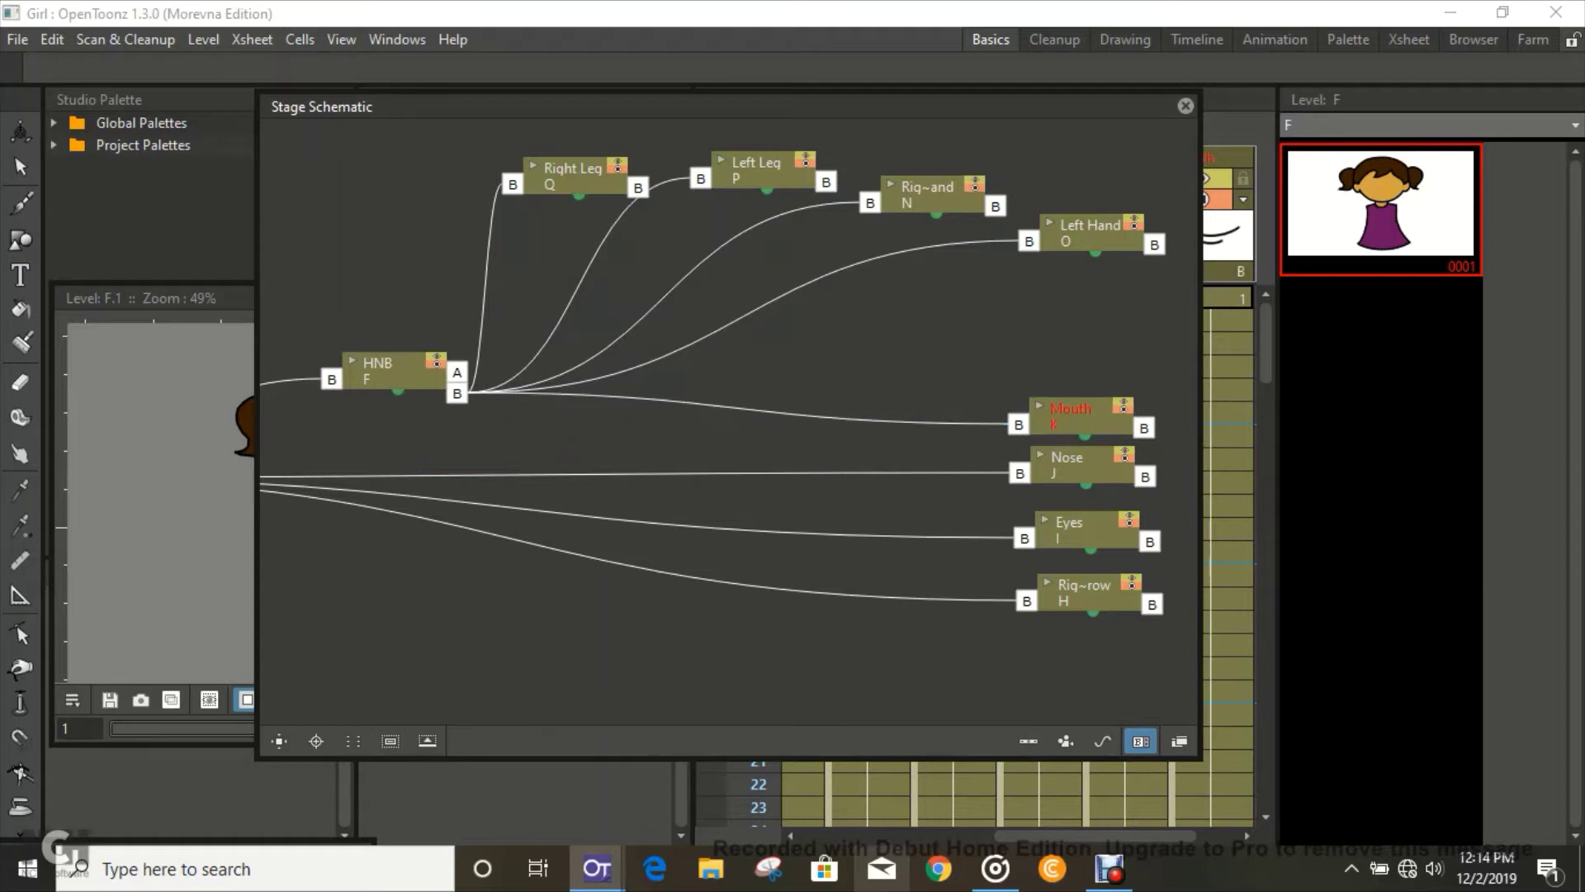
pyautogui.click(1020, 472)
pyautogui.moveTo(1019, 473); pyautogui.dragTo(457, 394)
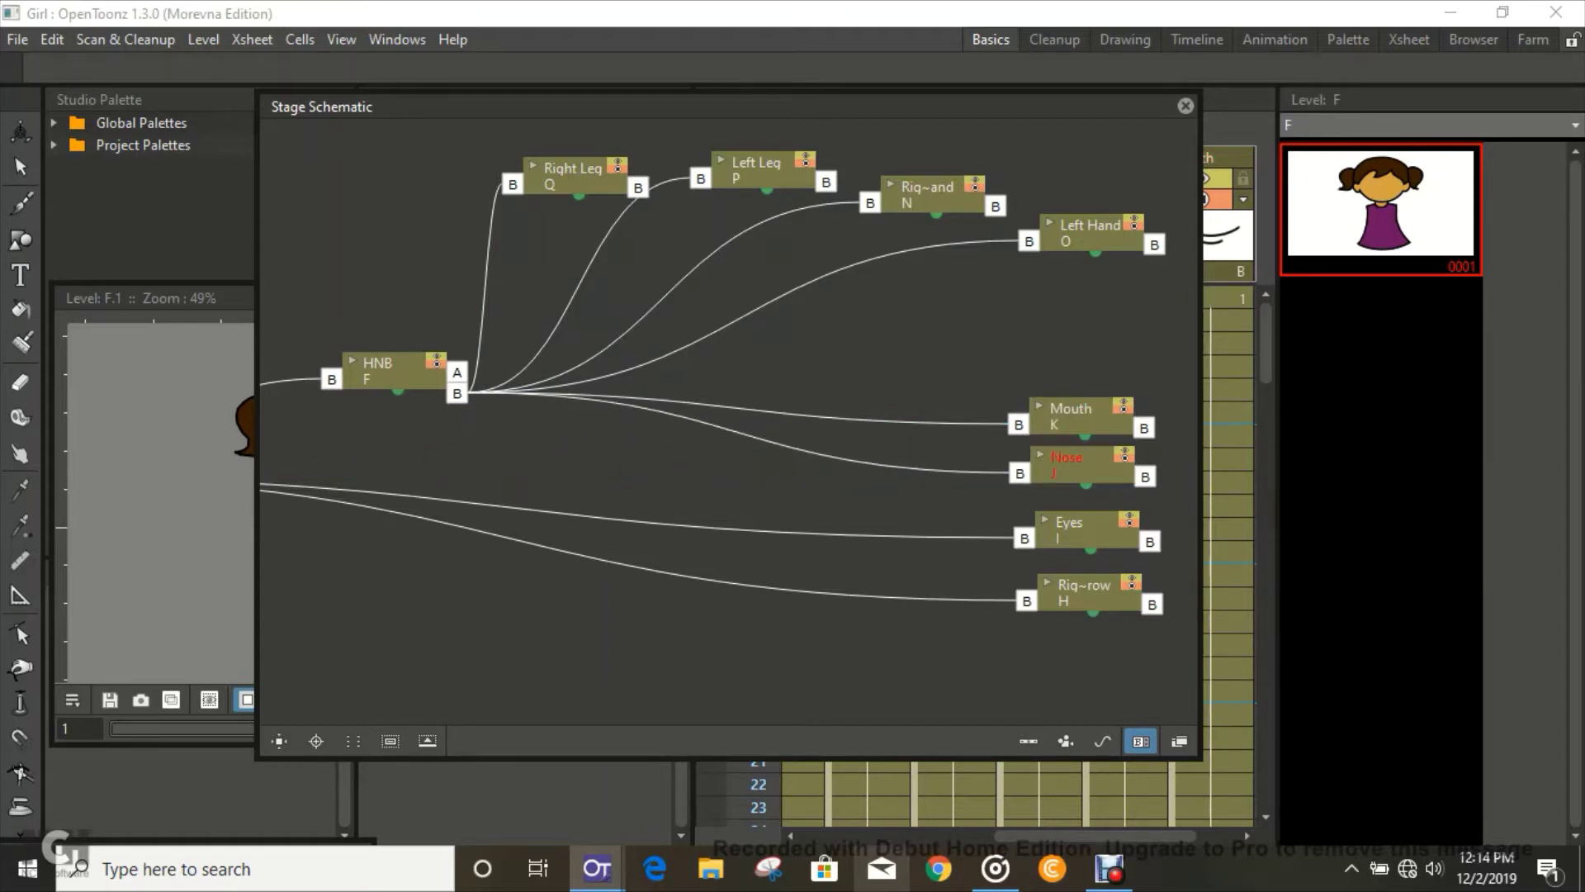
pyautogui.moveTo(1024, 537); pyautogui.dragTo(454, 402)
pyautogui.moveTo(1024, 539); pyautogui.dragTo(456, 394)
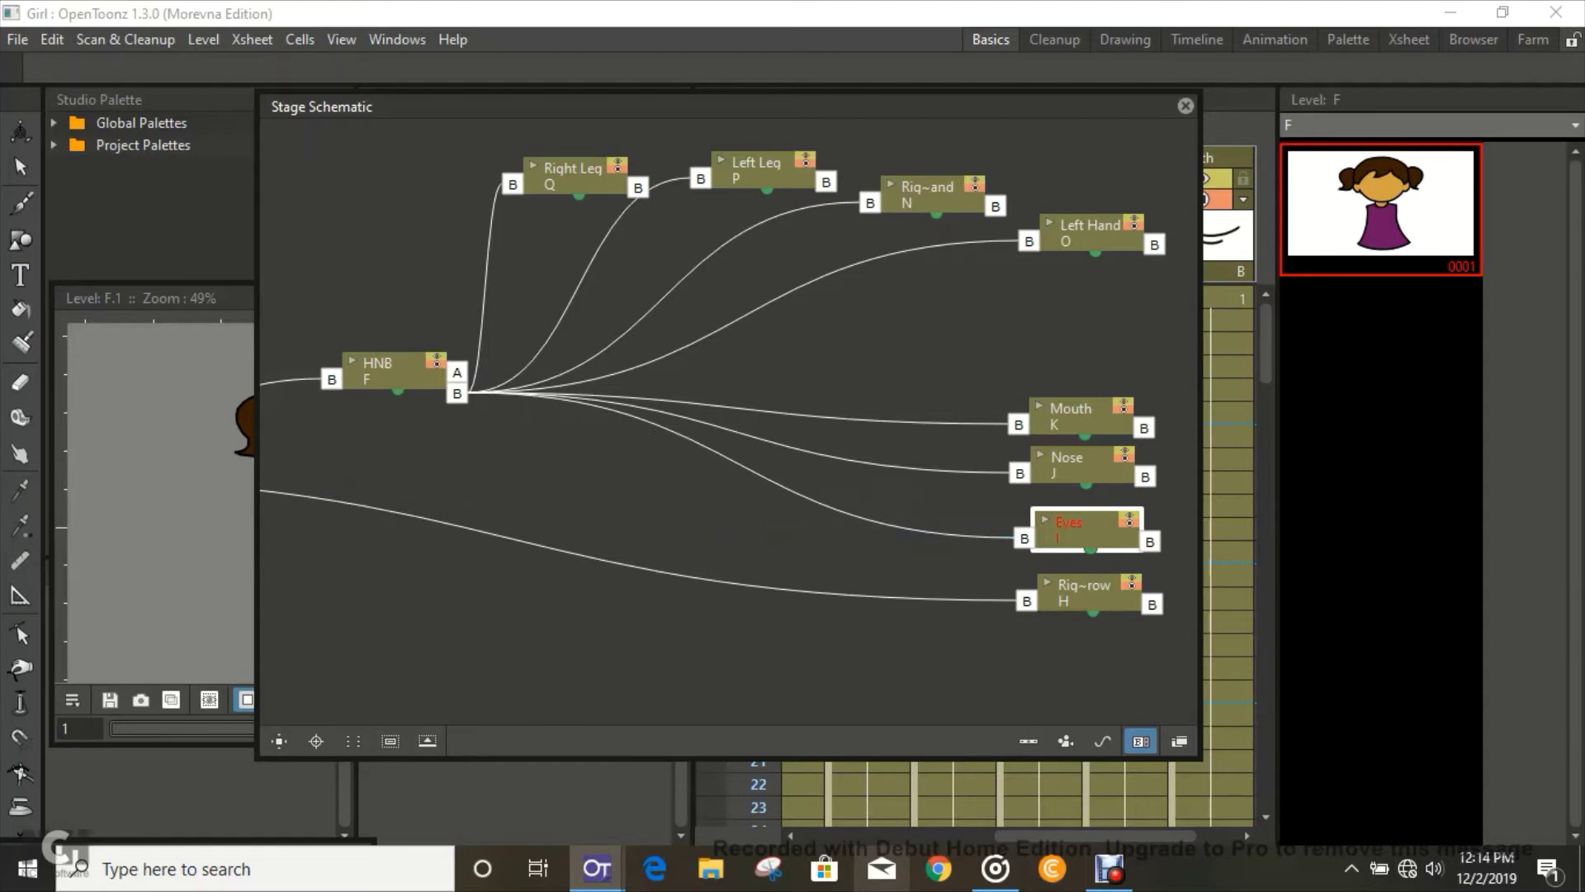
pyautogui.click(1081, 591)
pyautogui.moveTo(1026, 600); pyautogui.dragTo(456, 394)
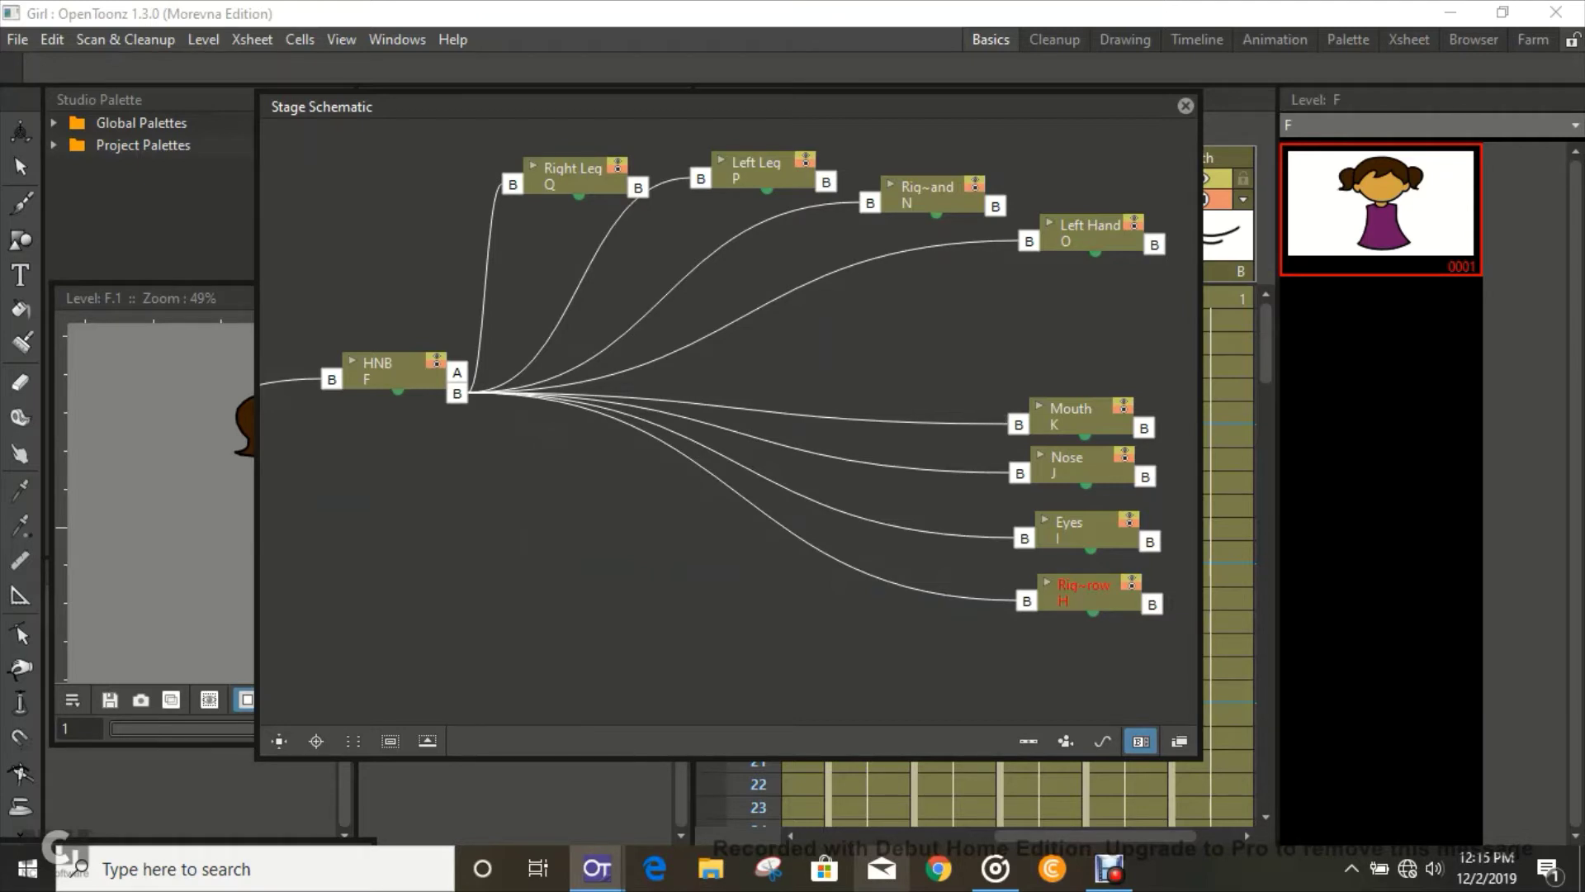
# - Reposition the HNB and Right Leg nodes to spread out their links, and close the Stage Schematic
pyautogui.moveTo(388, 368); pyautogui.dragTo(341, 350)
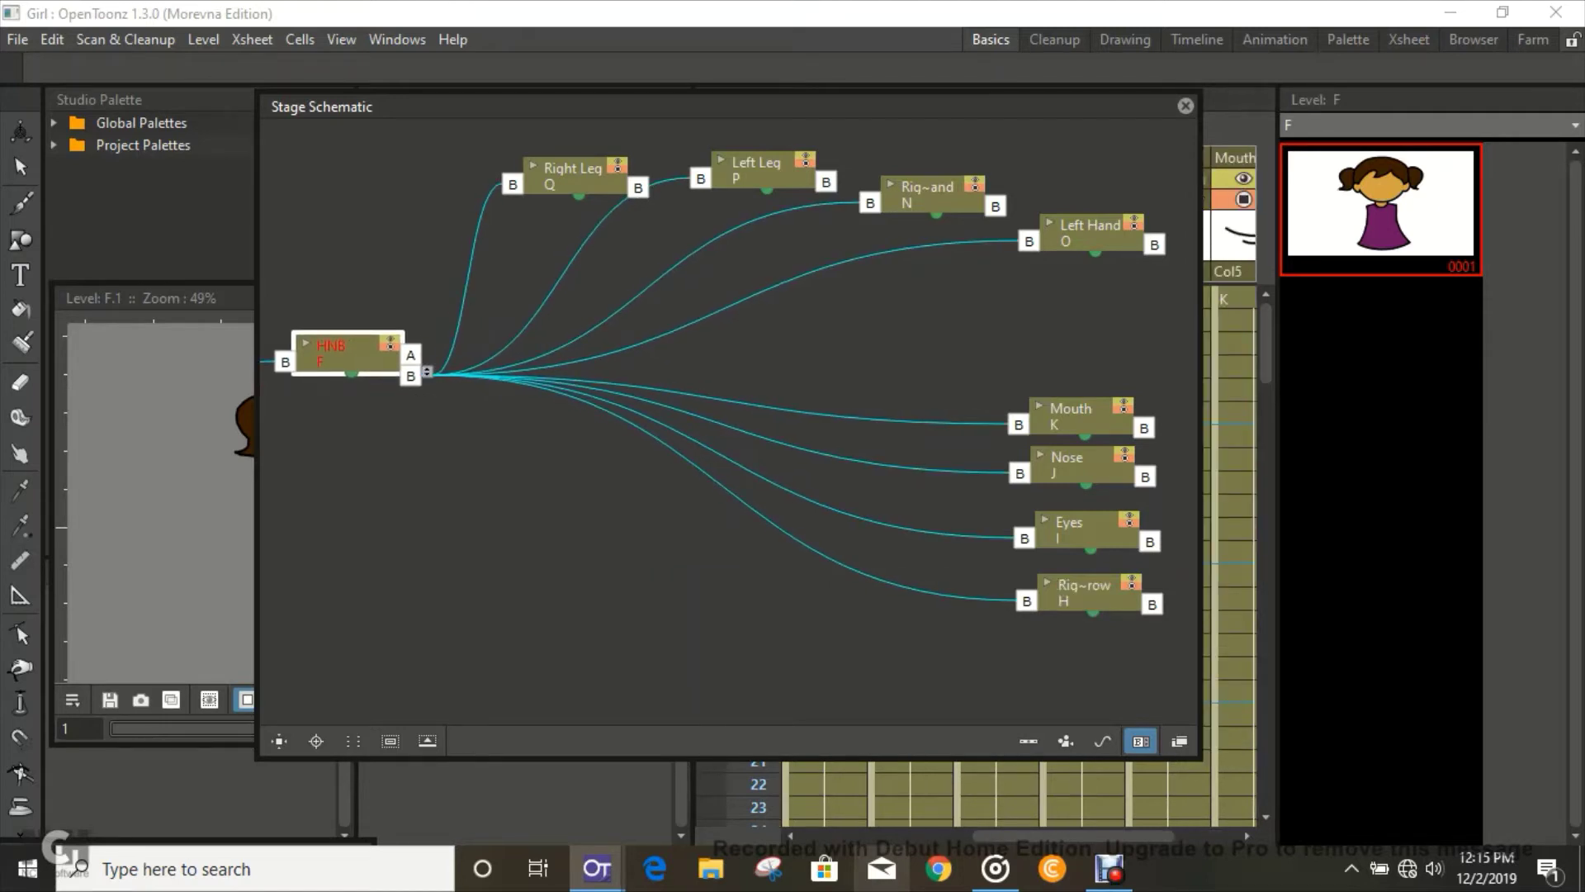
pyautogui.moveTo(347, 354); pyautogui.dragTo(360, 352)
pyautogui.moveTo(575, 176); pyautogui.dragTo(607, 152)
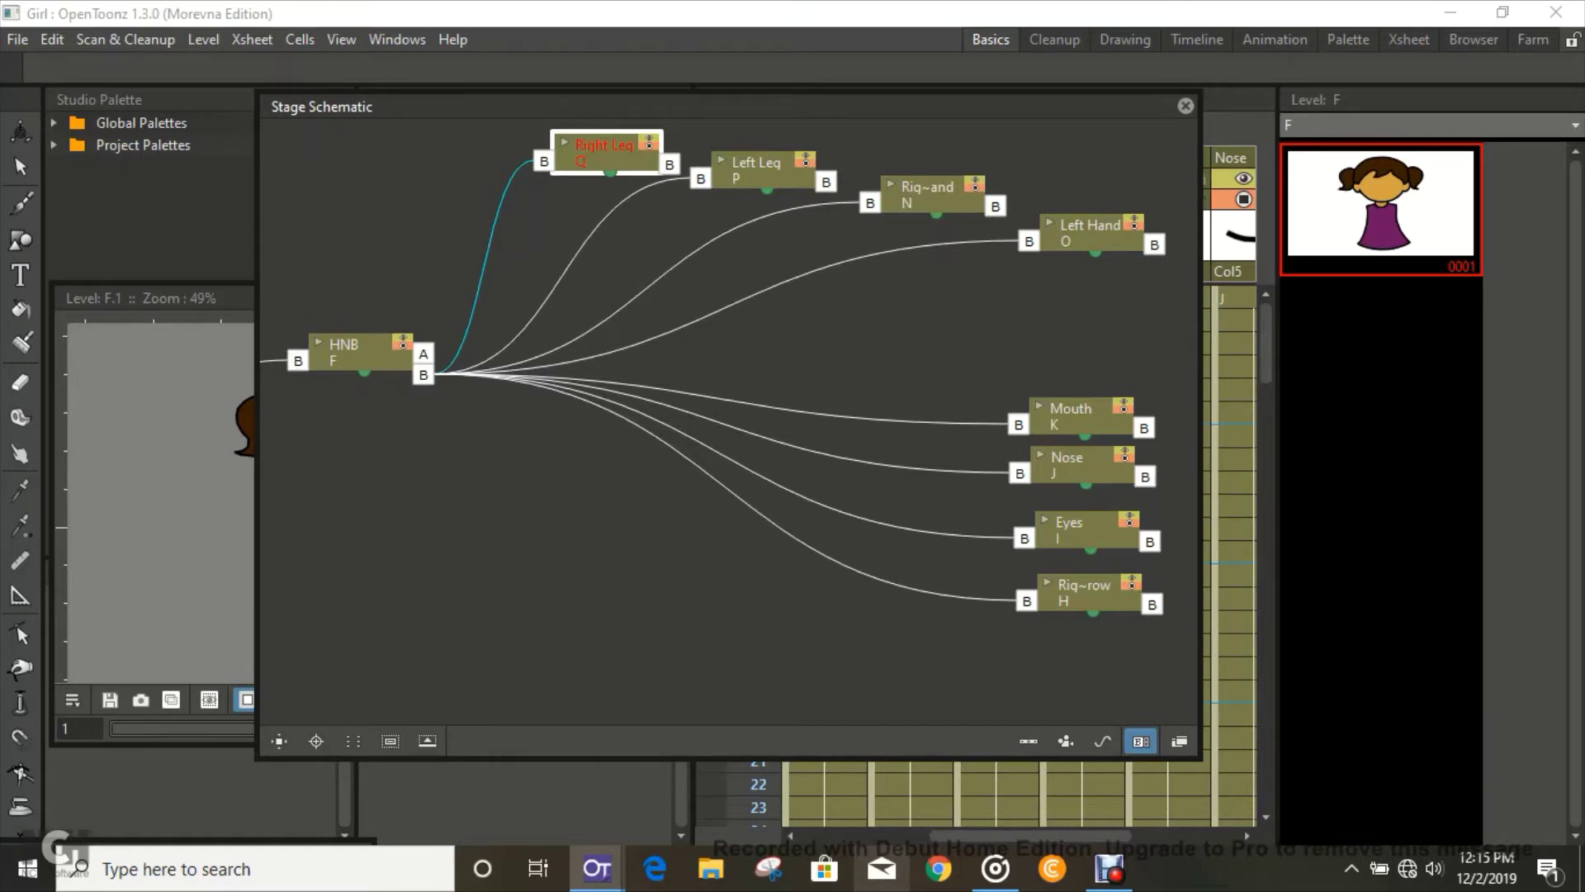
pyautogui.click(1185, 106)
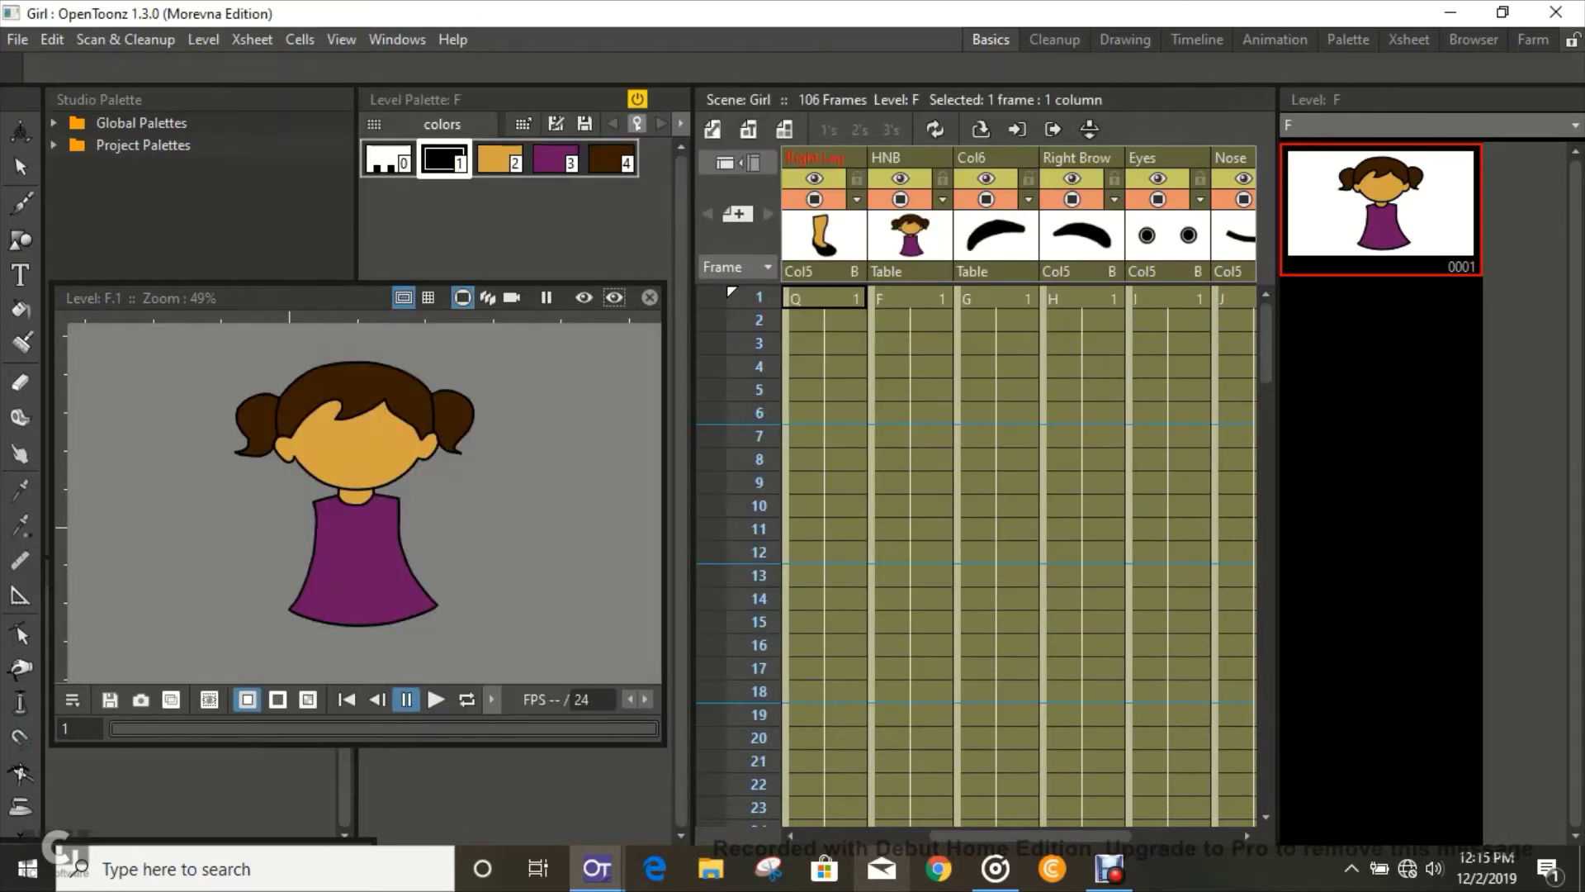
# - Examine the head-and-body drawing in the viewer and select the HNB column in the xsheet
pyautogui.moveTo(355, 493); pyautogui.dragTo(343, 490)
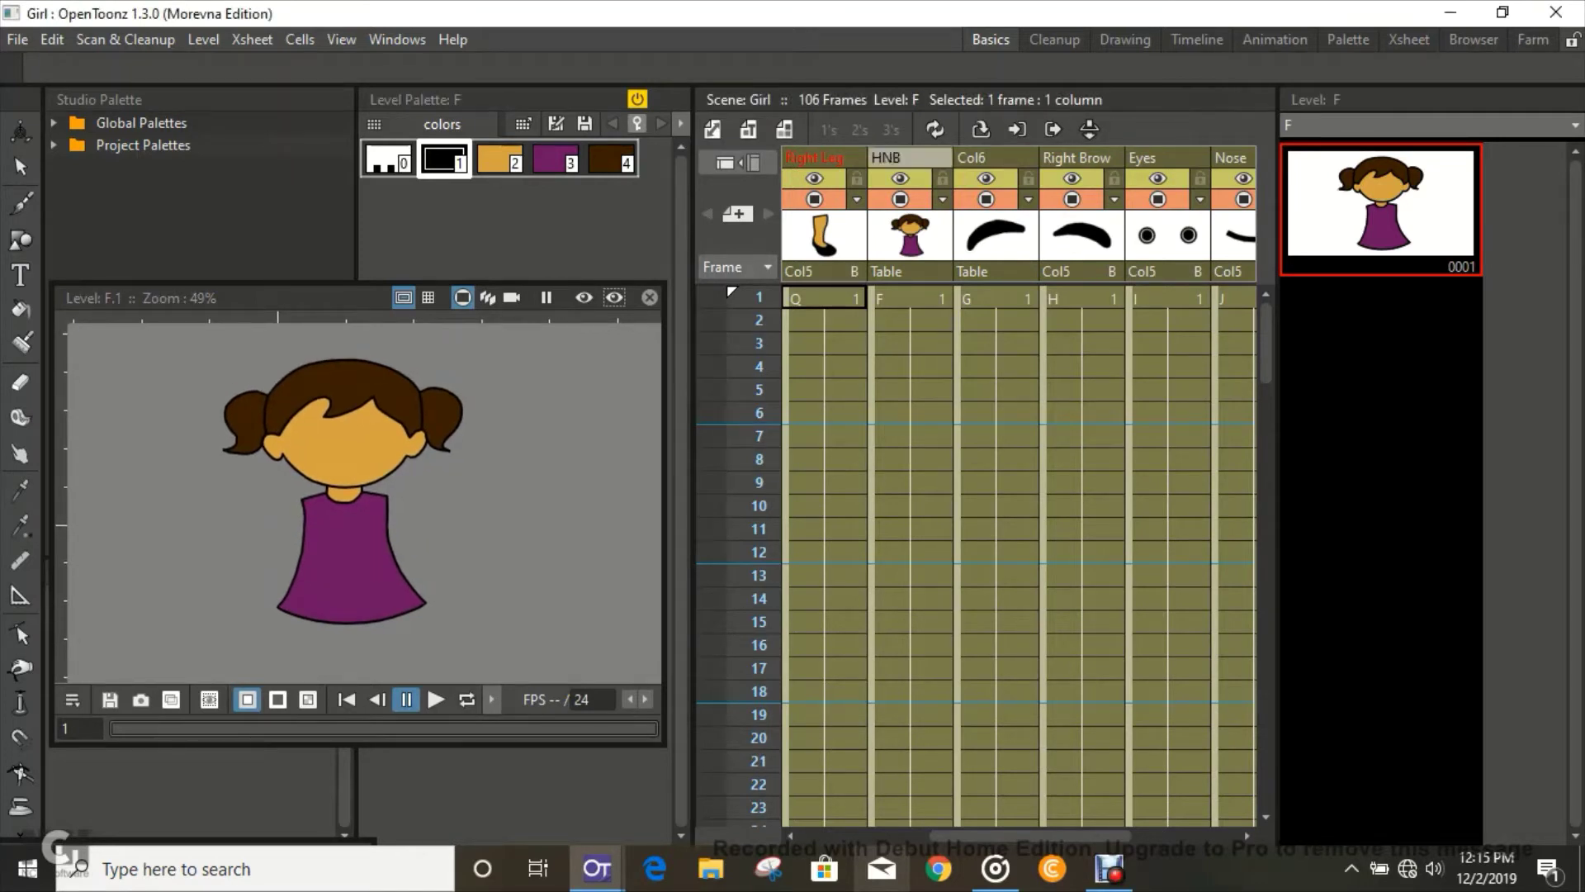
pyautogui.moveTo(344, 490); pyautogui.dragTo(366, 524)
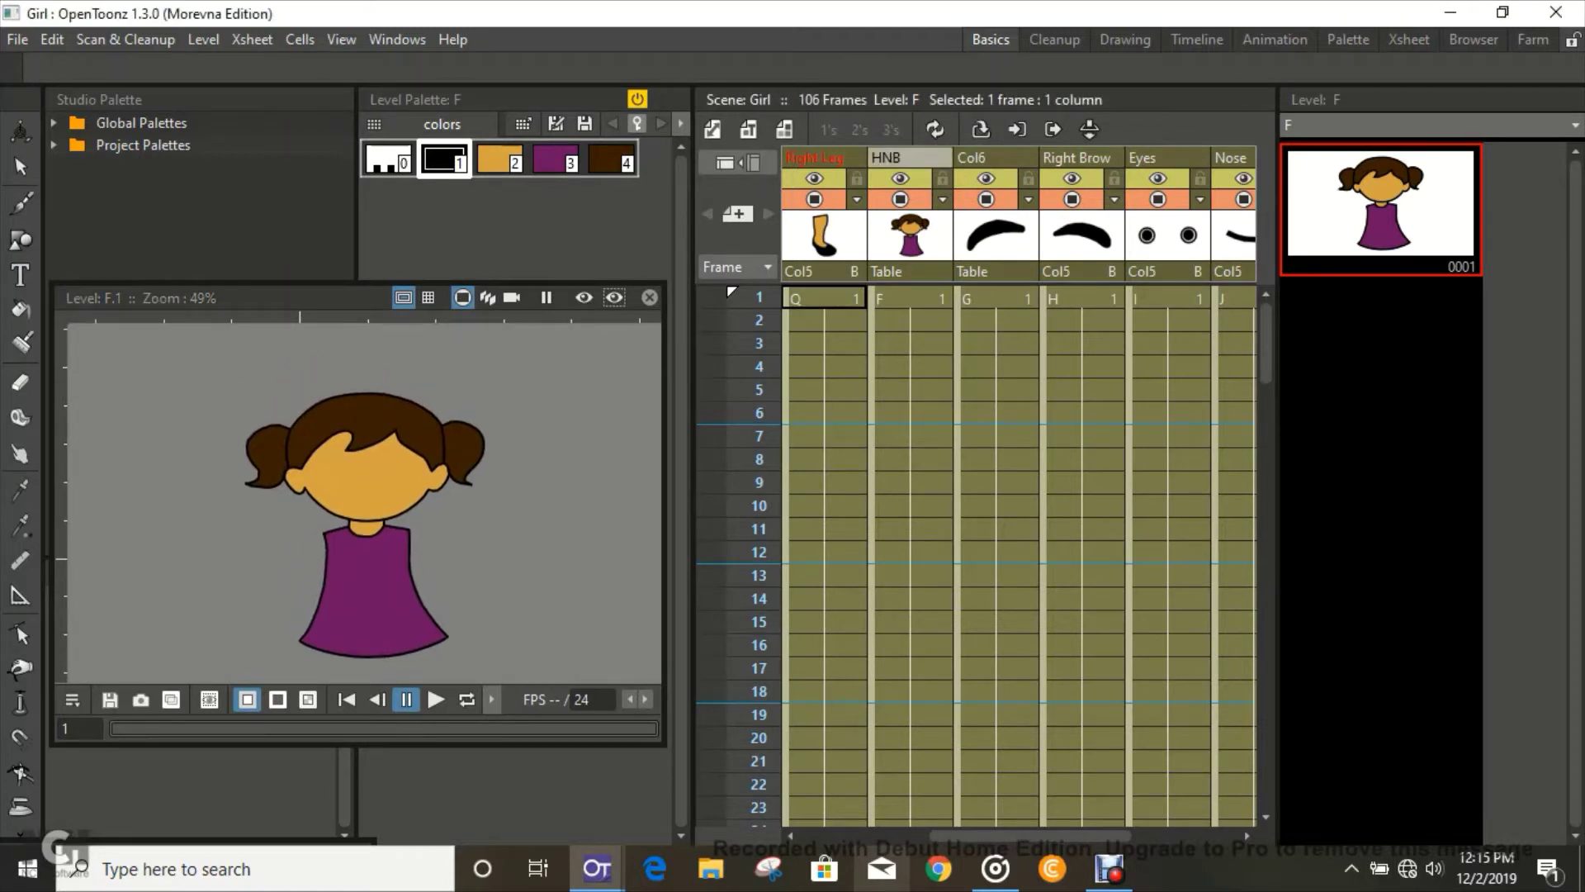
pyautogui.click(909, 157)
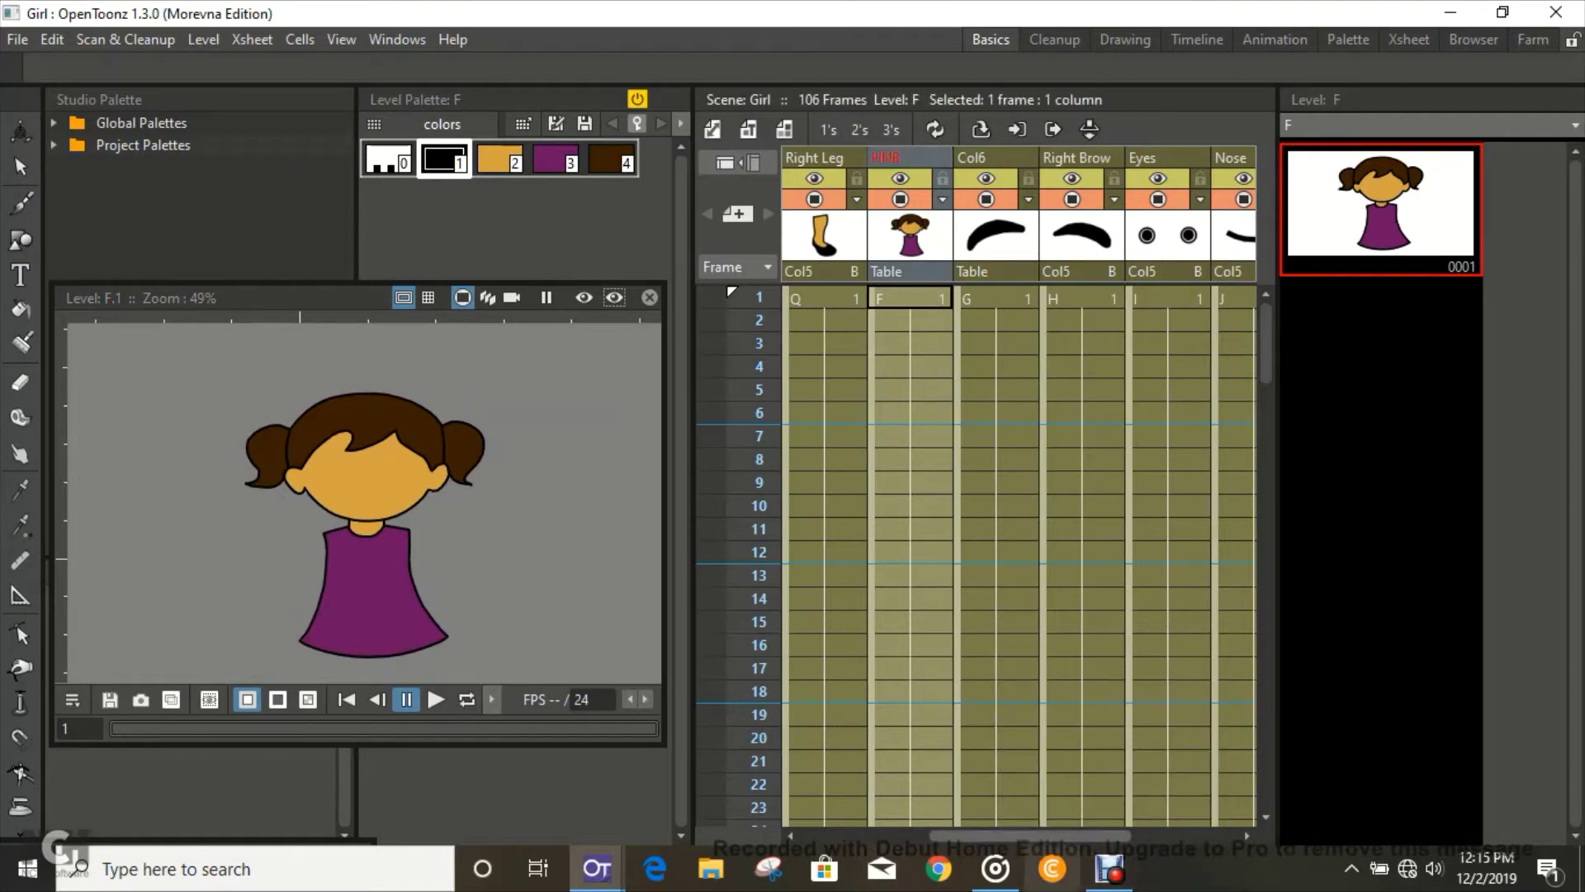
# - Select frame 1 of the Right Hand column and show drawing 0001 of level N in the viewer
pyautogui.moveTo(1048, 835); pyautogui.dragTo(919, 836)
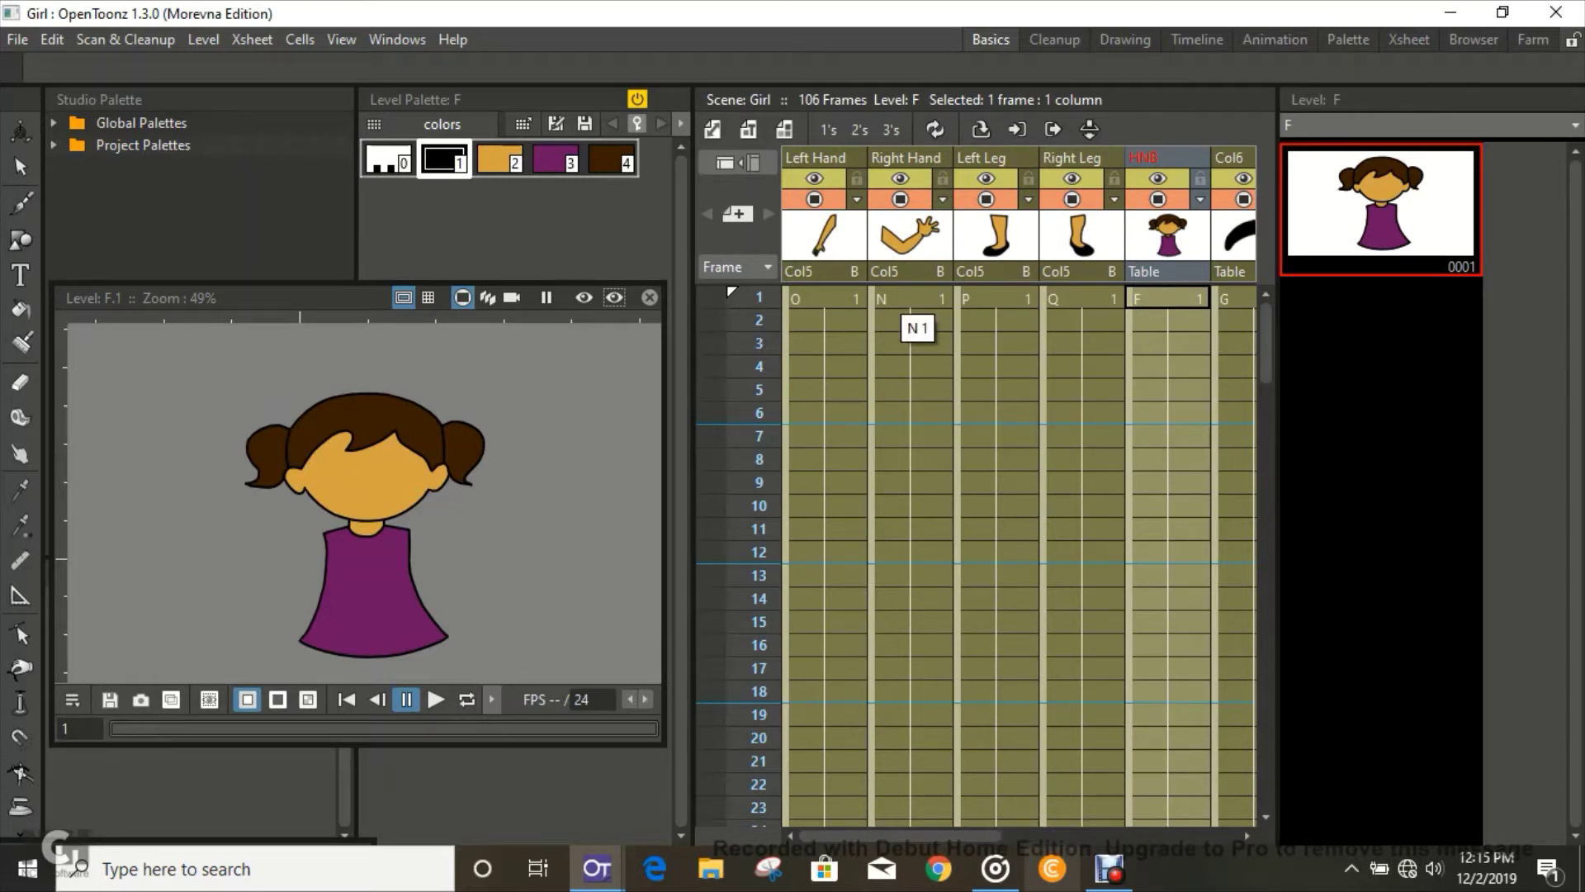
pyautogui.click(906, 158)
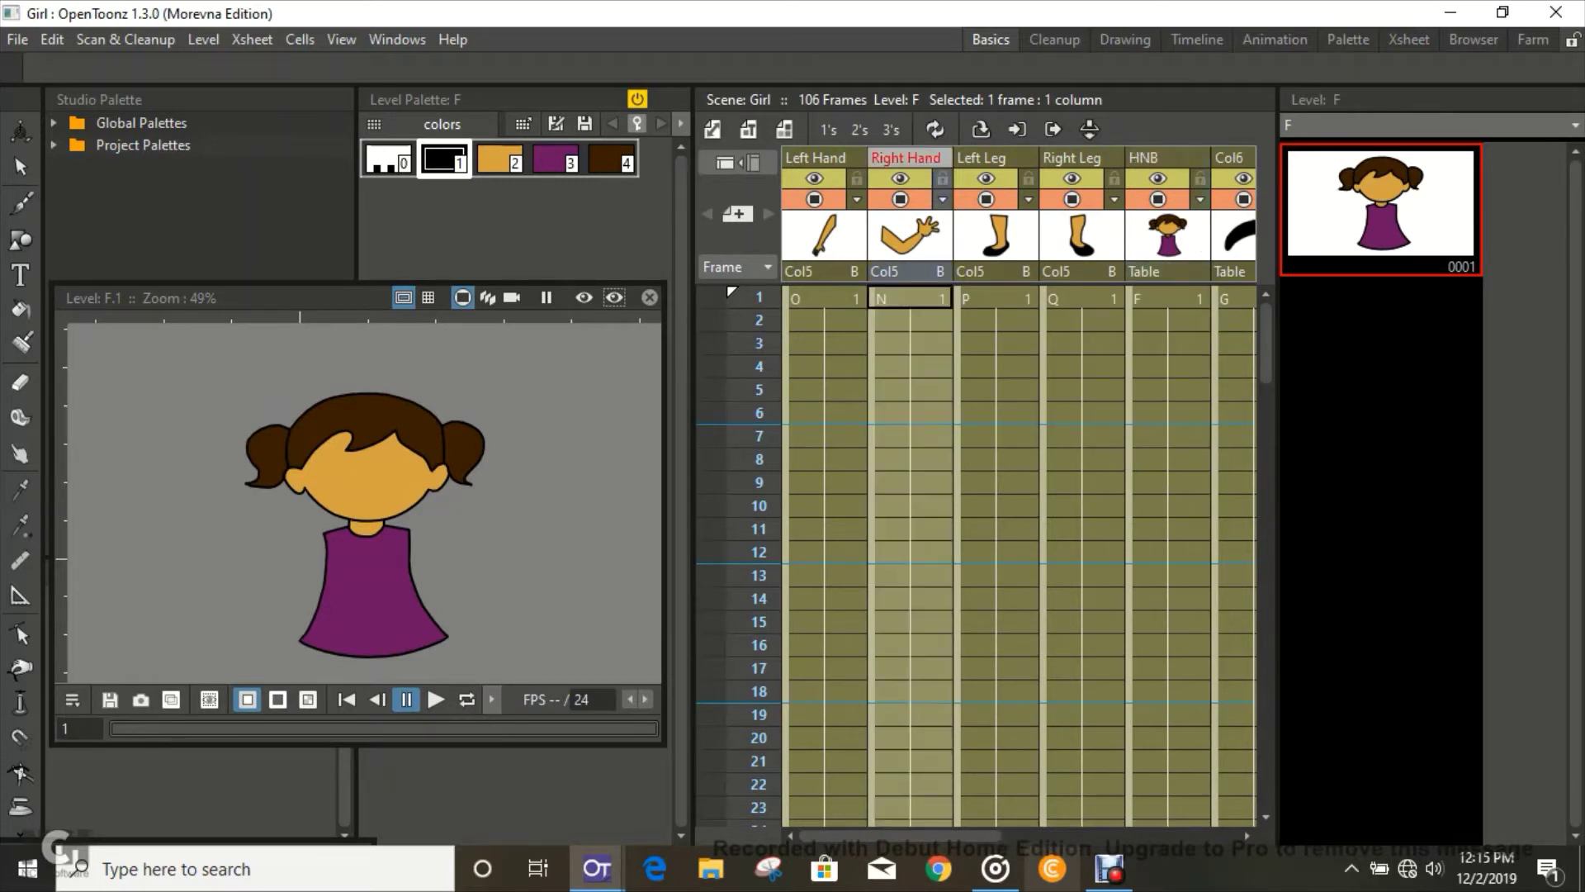
pyautogui.rightClick(910, 149)
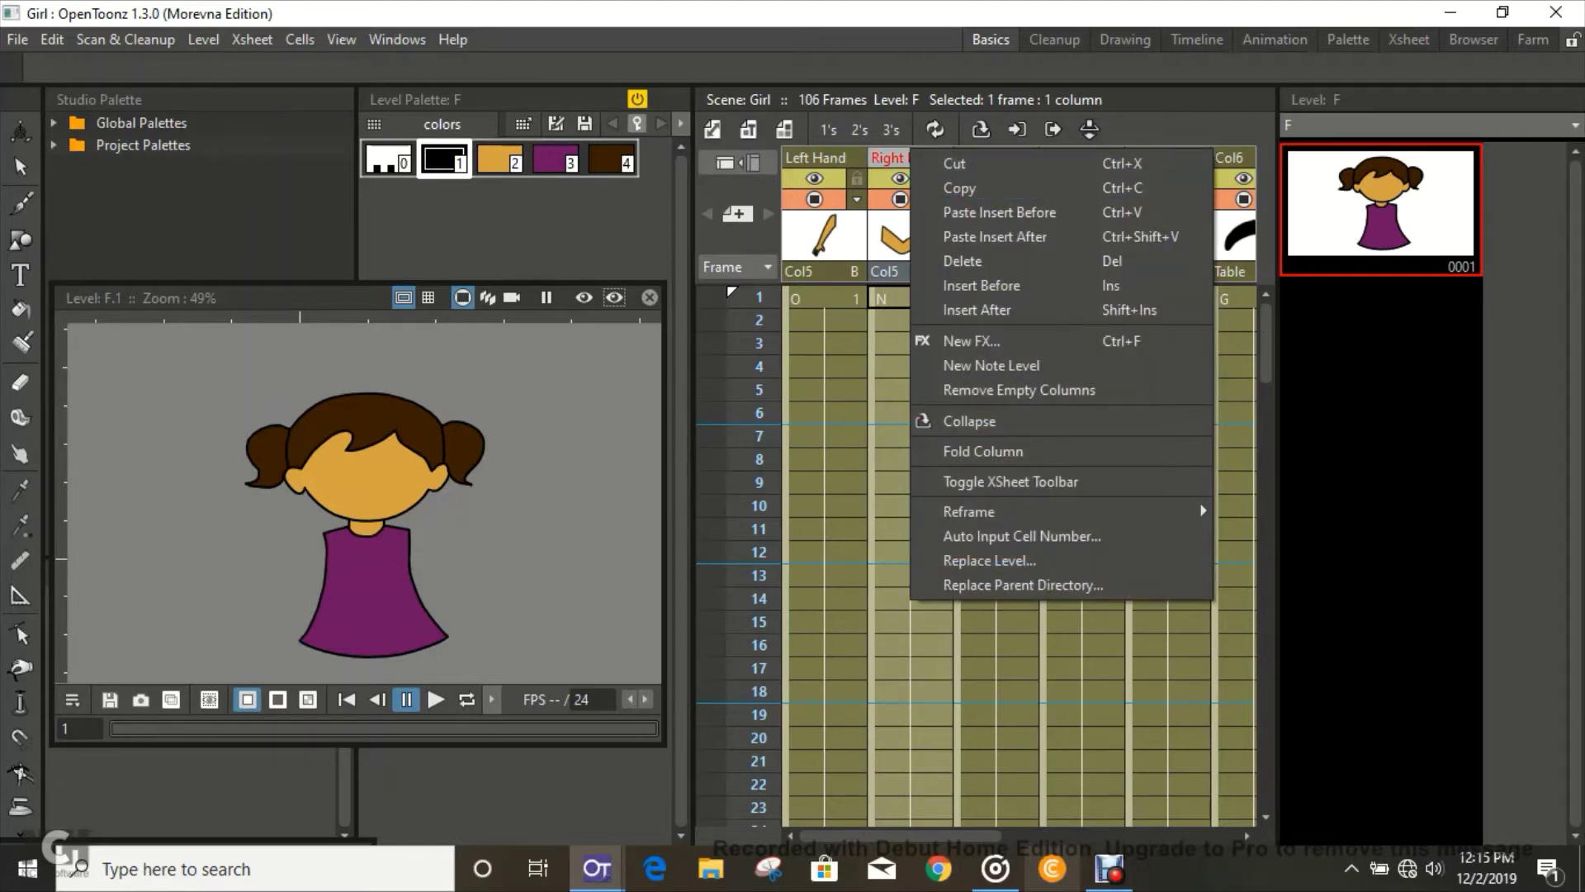
pyautogui.click(890, 299)
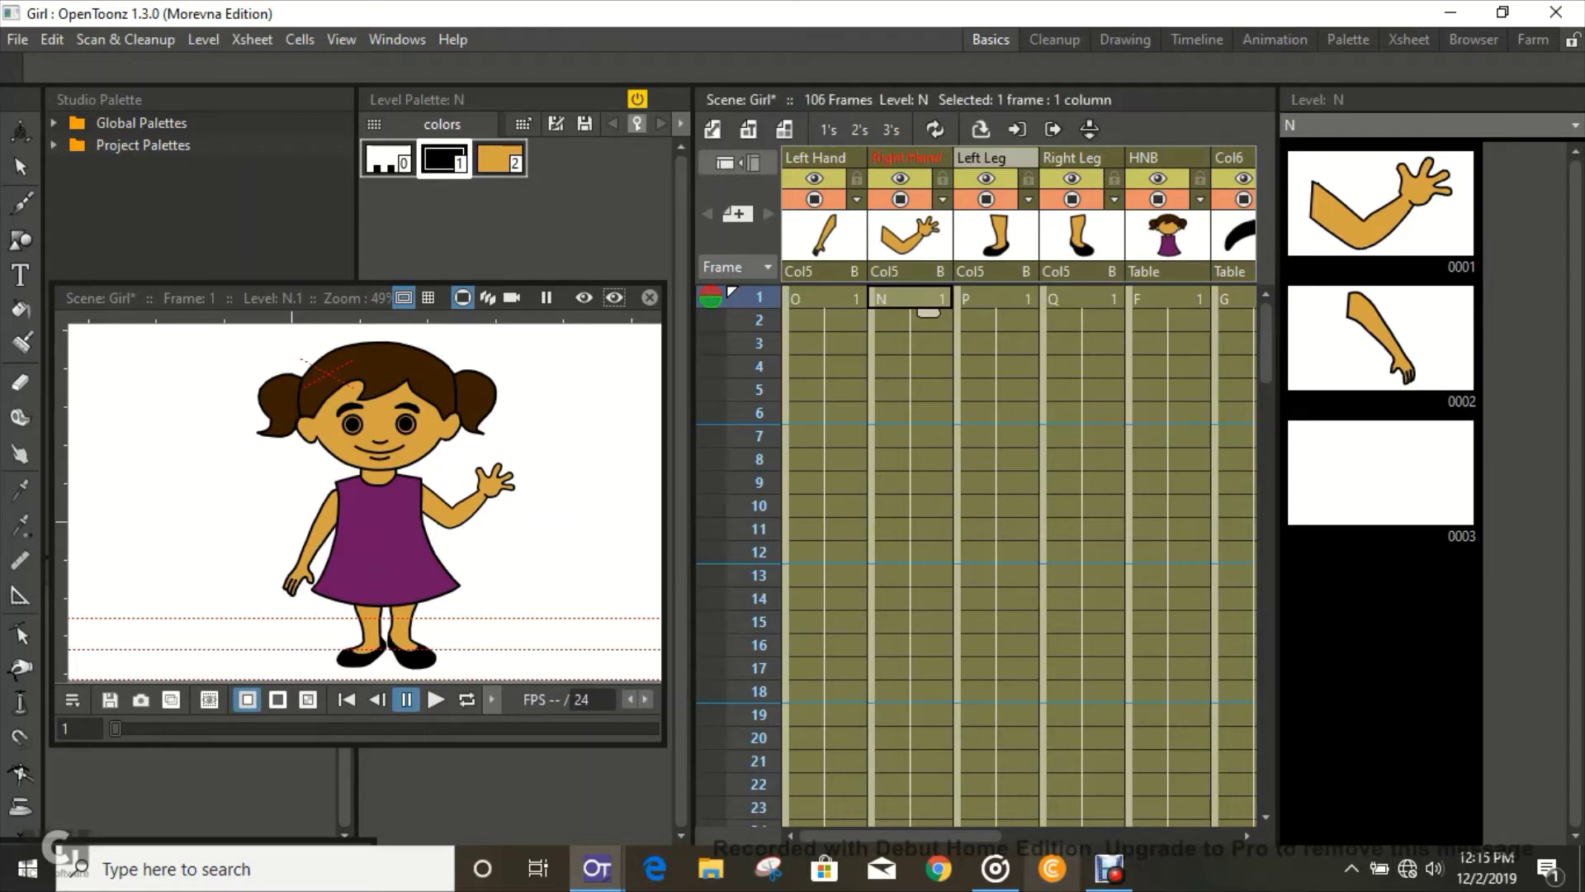
pyautogui.click(906, 158)
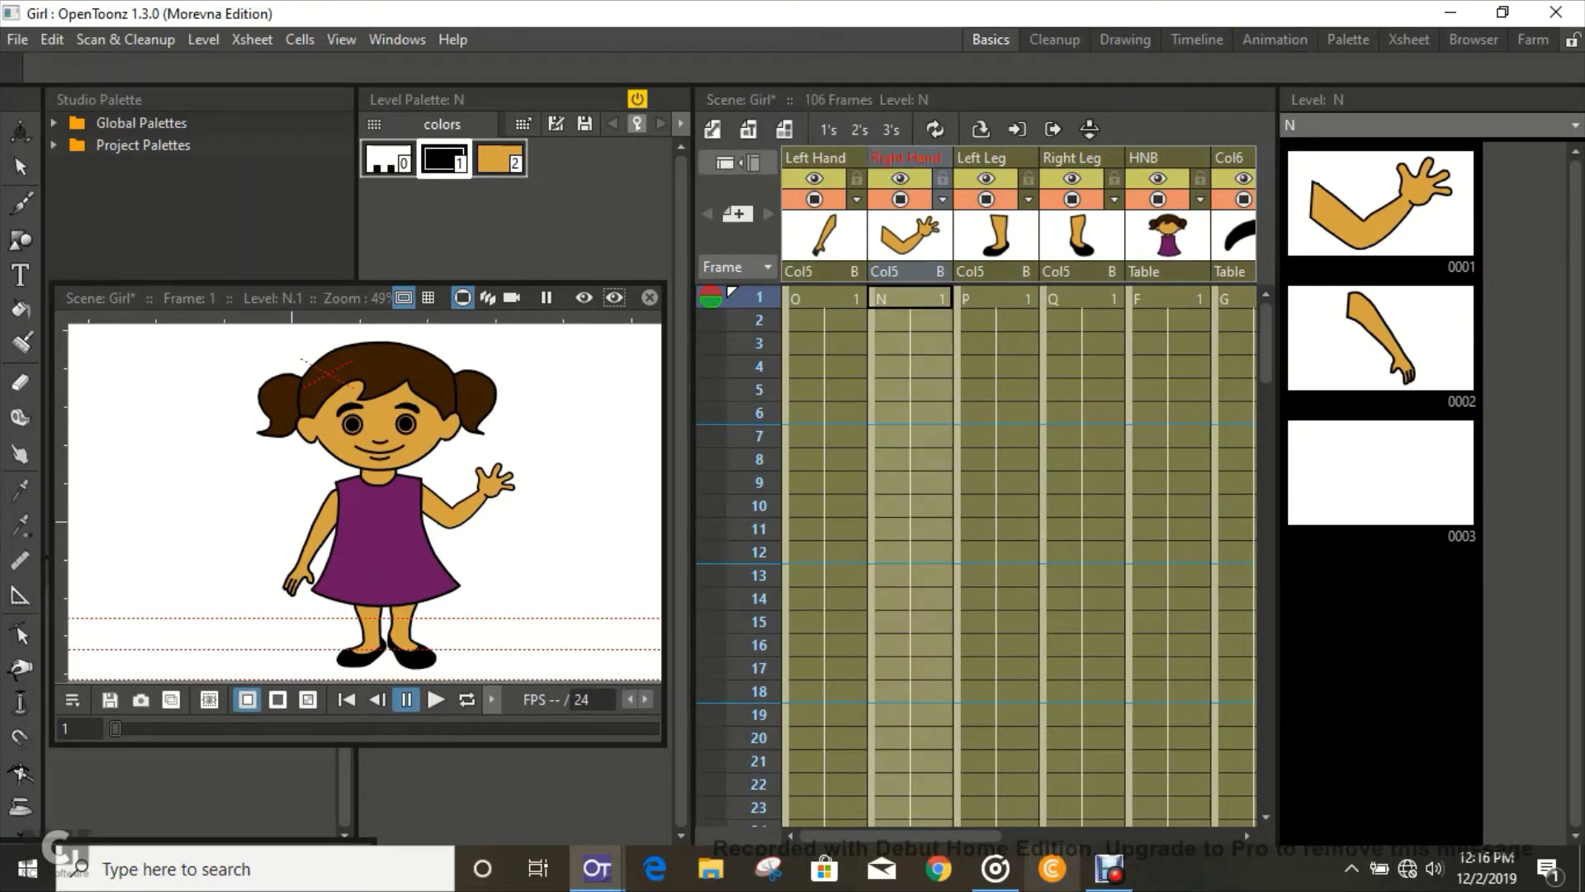
pyautogui.click(909, 298)
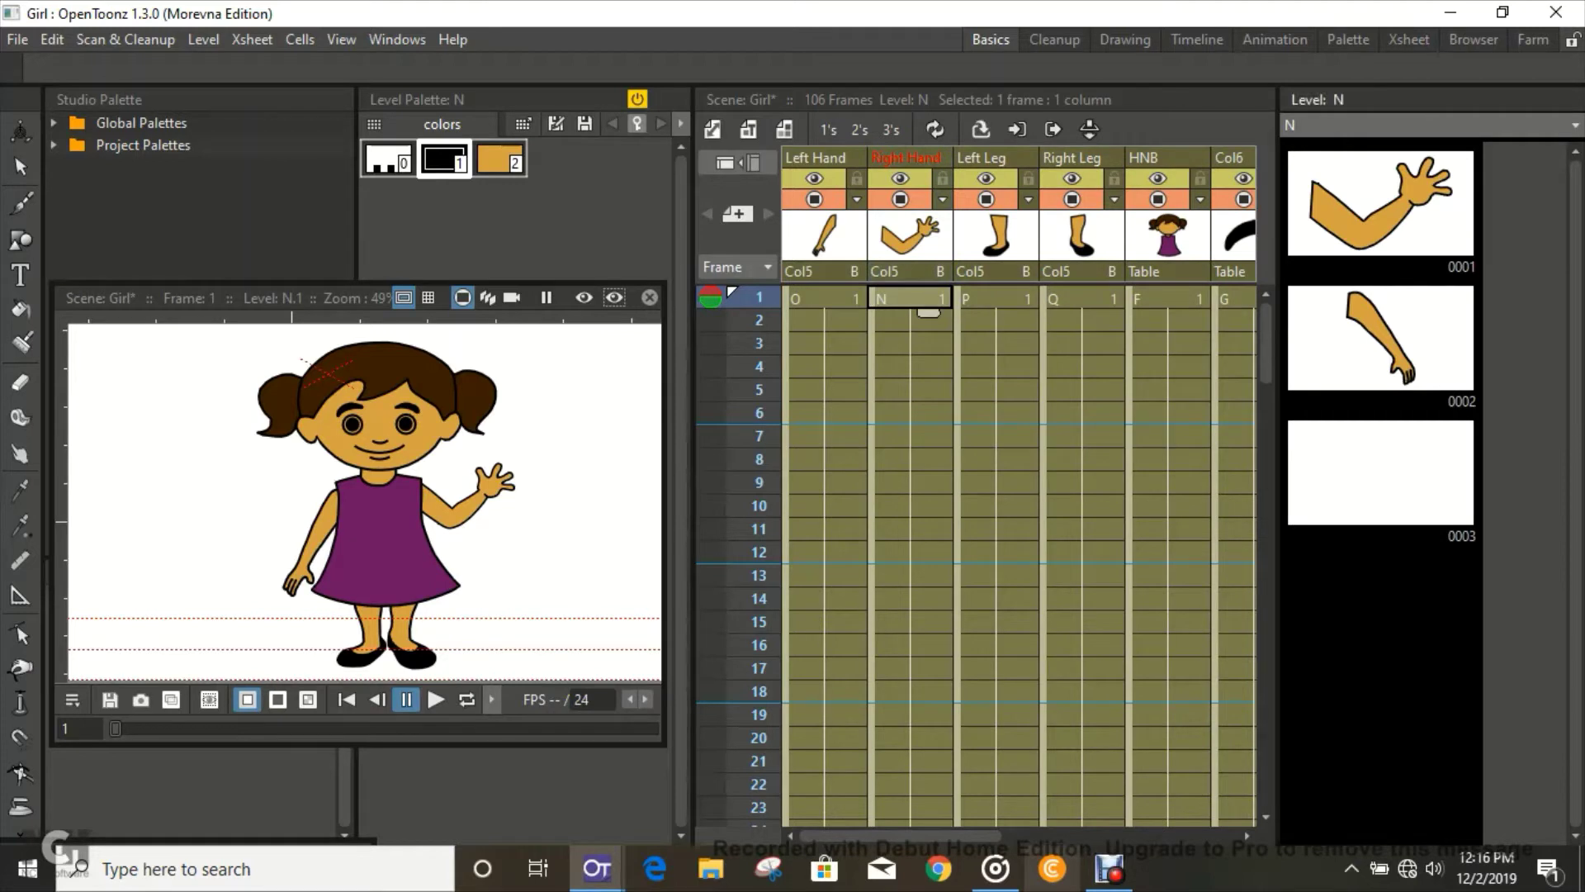
pyautogui.click(1379, 203)
pyautogui.moveTo(472, 546); pyautogui.dragTo(370, 479)
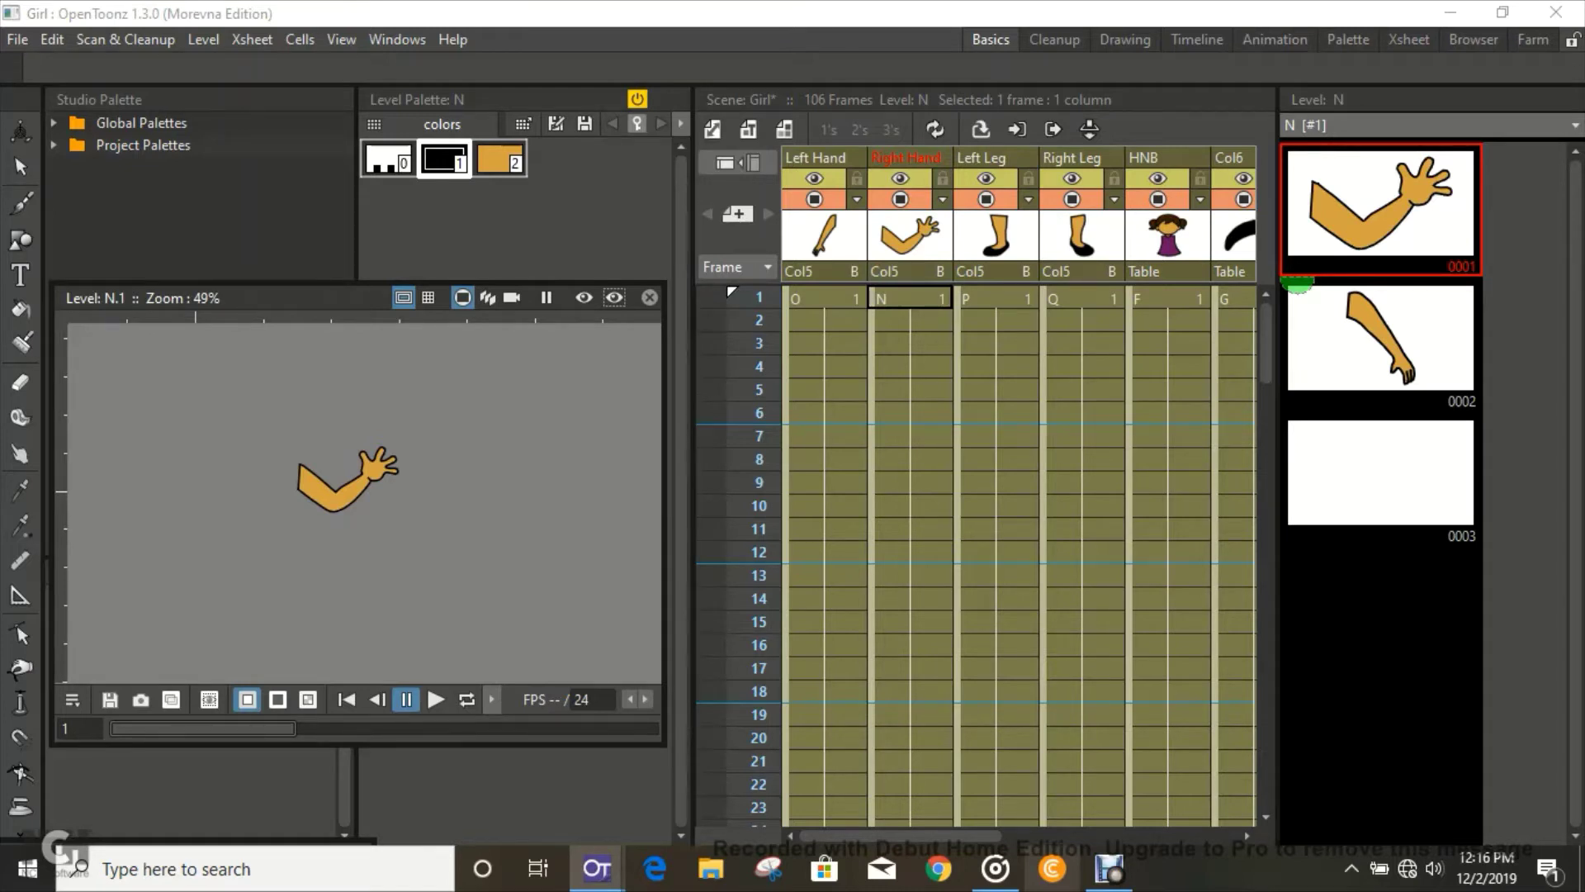
# - Create a mesh for the right hand drawing with 5.08 mm edges, 300 DPI and 5-pixel margin, deleting the old mesh level entirely
pyautogui.press('x')
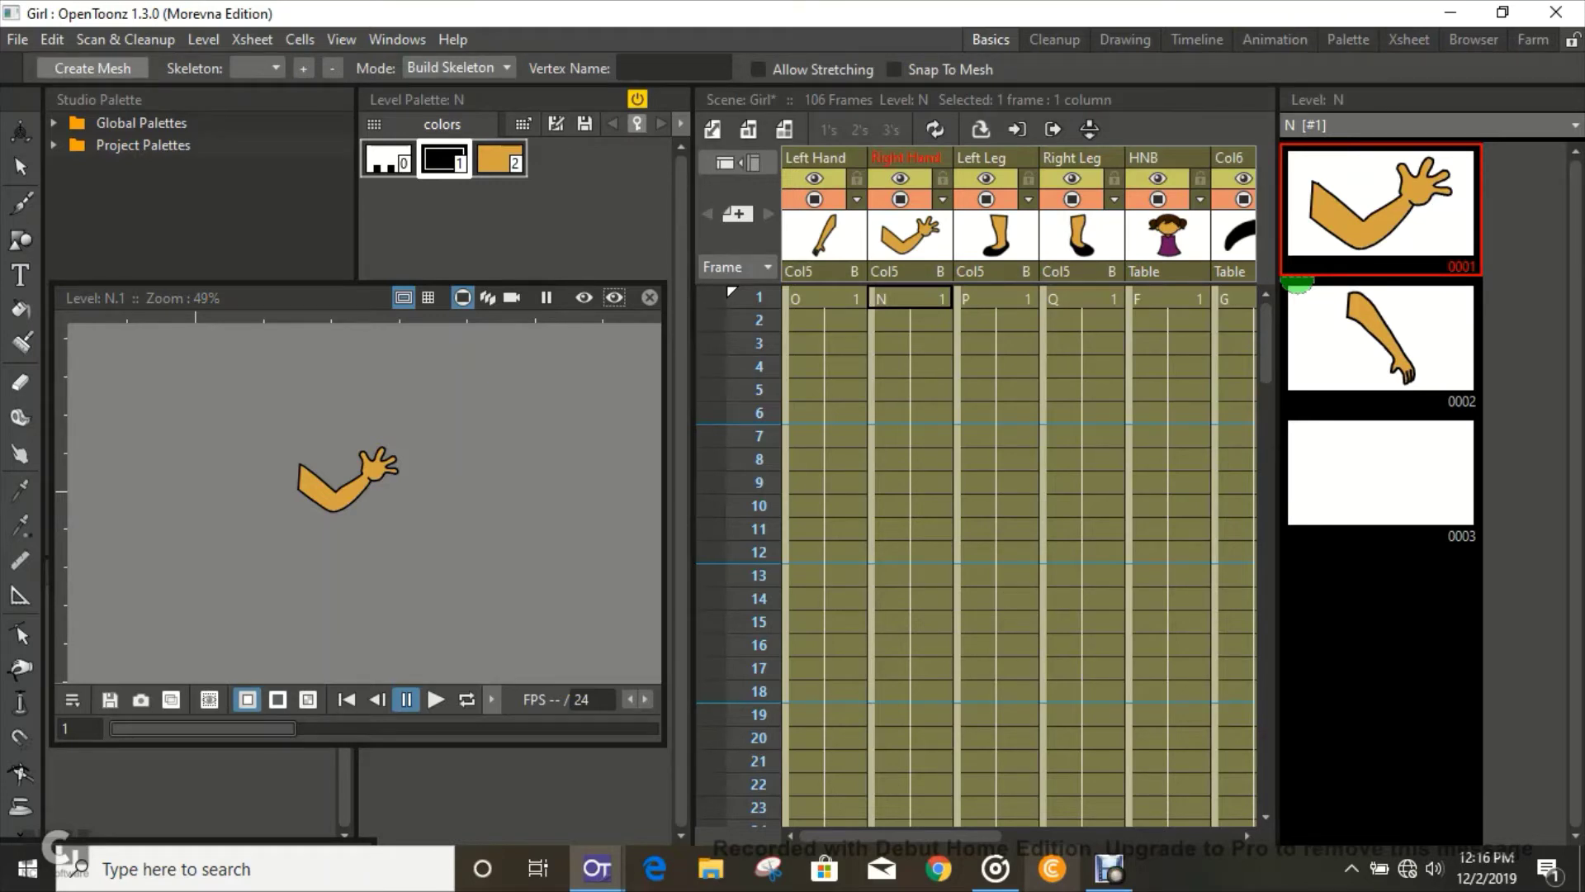
pyautogui.click(92, 68)
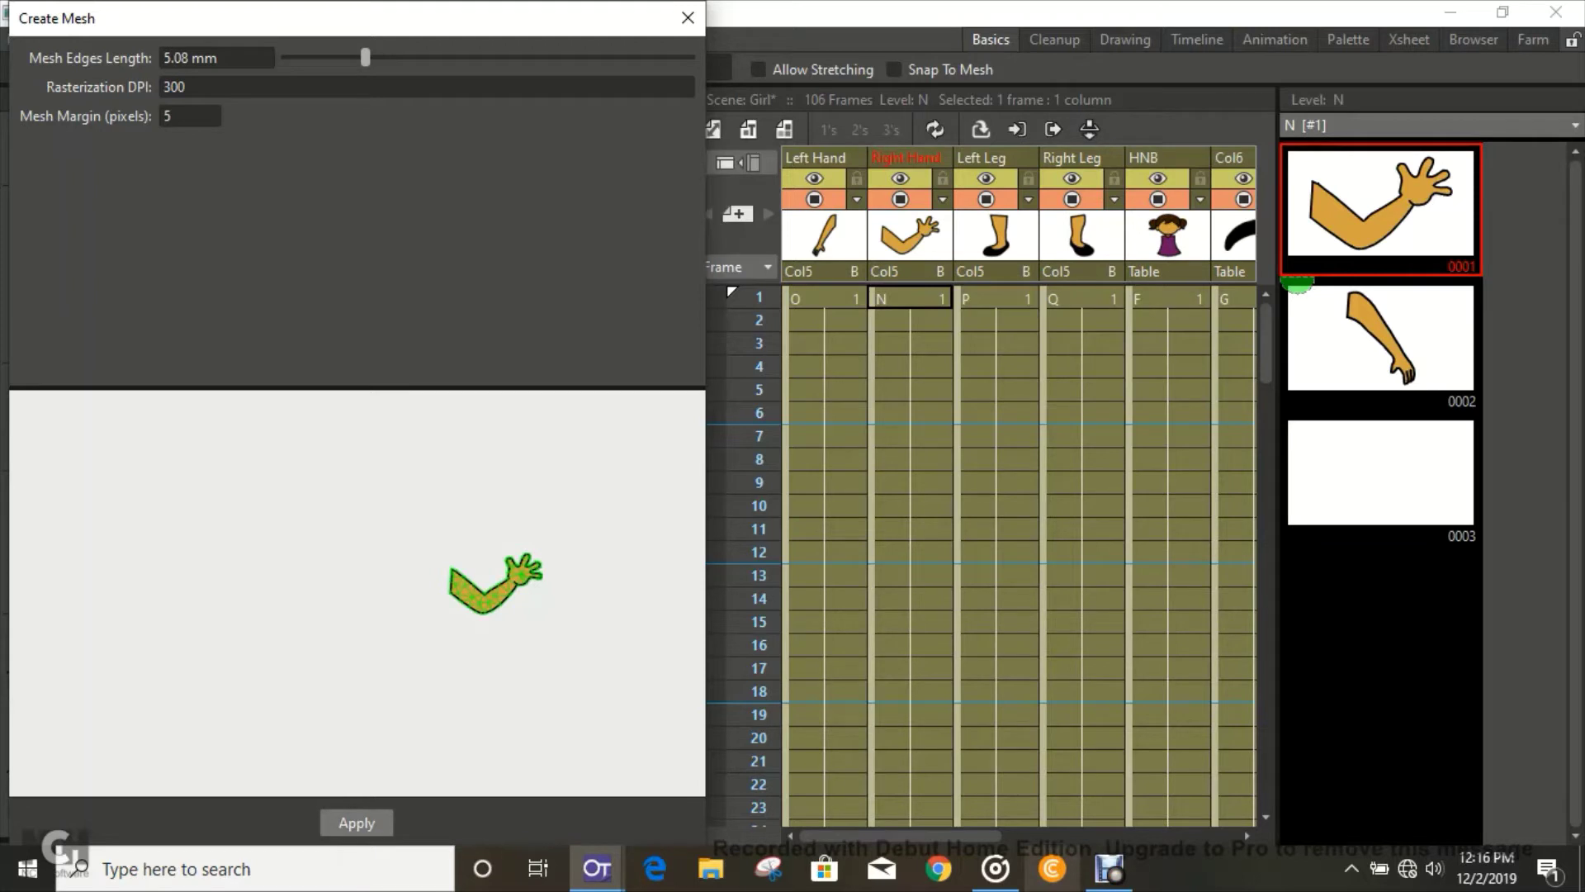
pyautogui.click(356, 823)
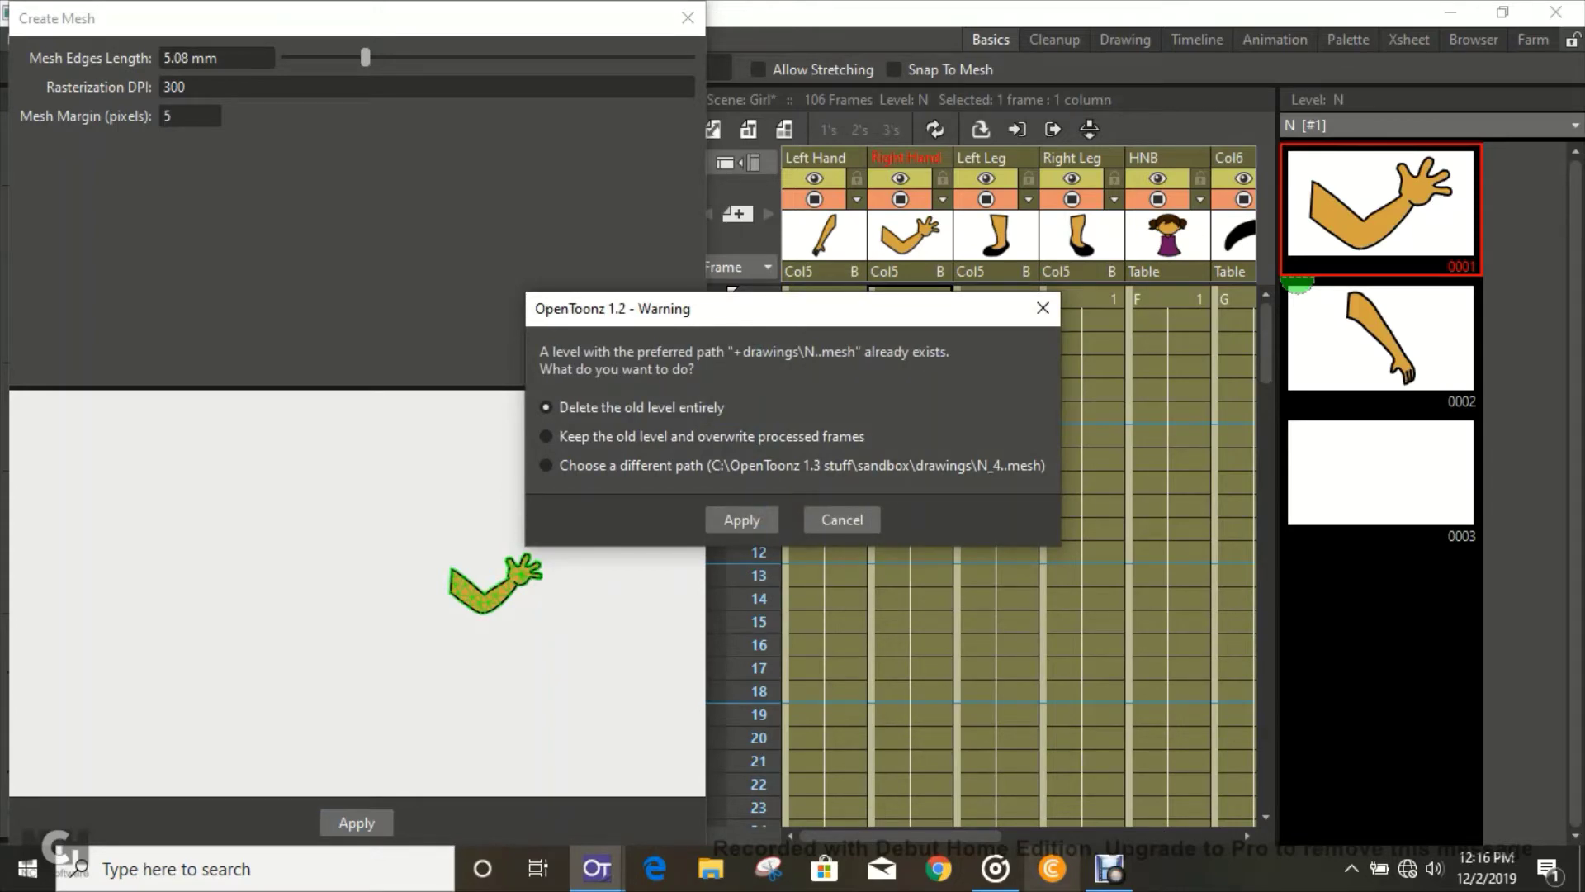
pyautogui.click(741, 519)
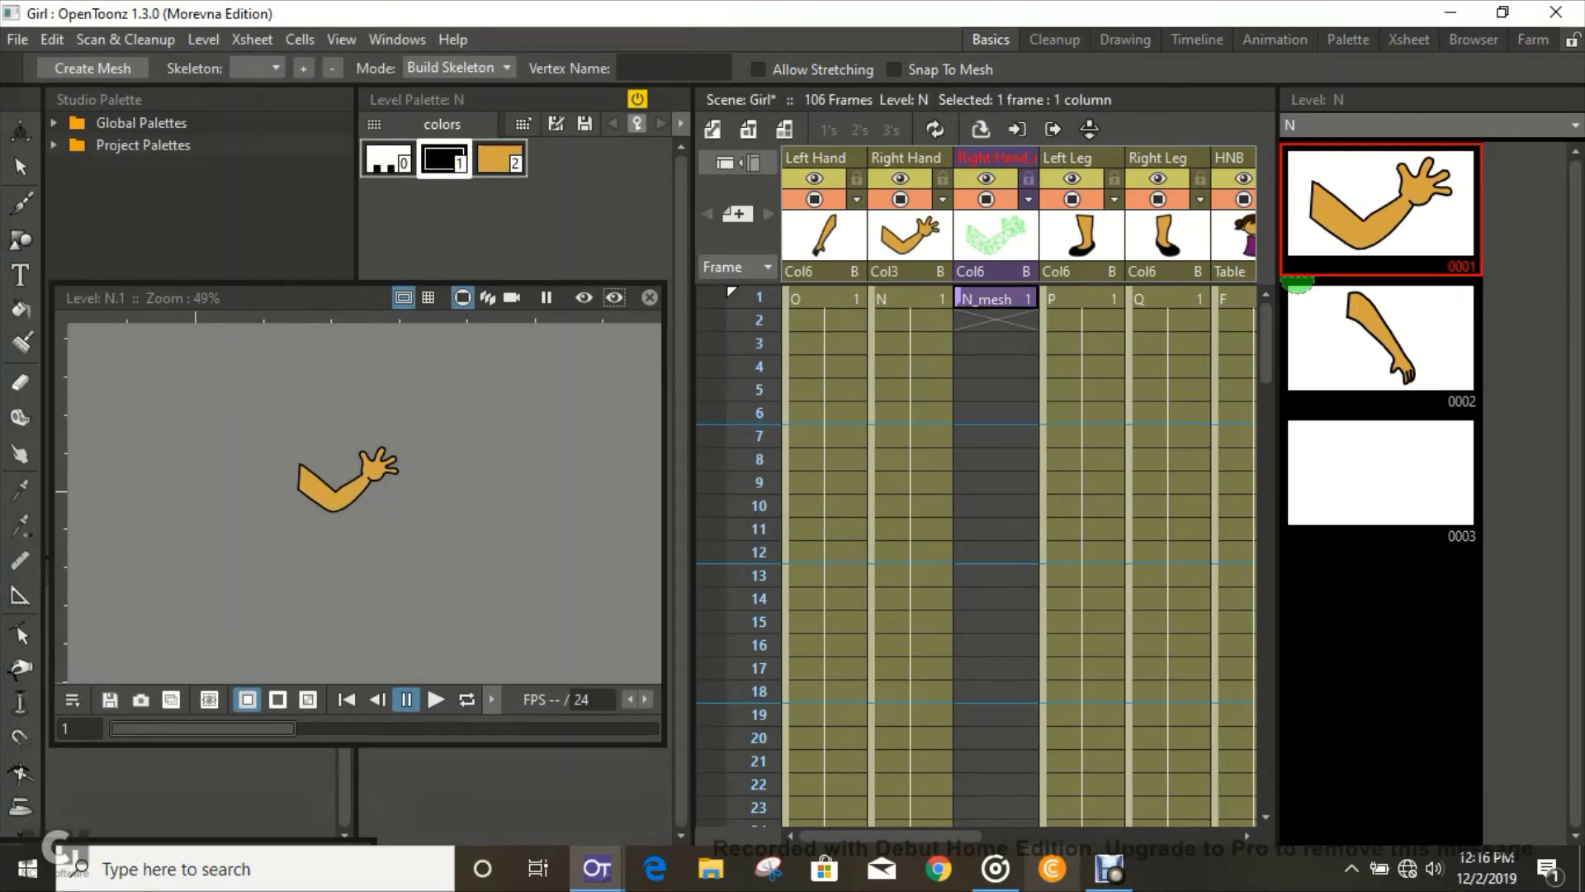
# - Clear frames 63 to 68 of the Right Hand drawing and mesh columns, and extend both columns to frame 106
pyautogui.moveTo(1015, 312); pyautogui.dragTo(1014, 629)
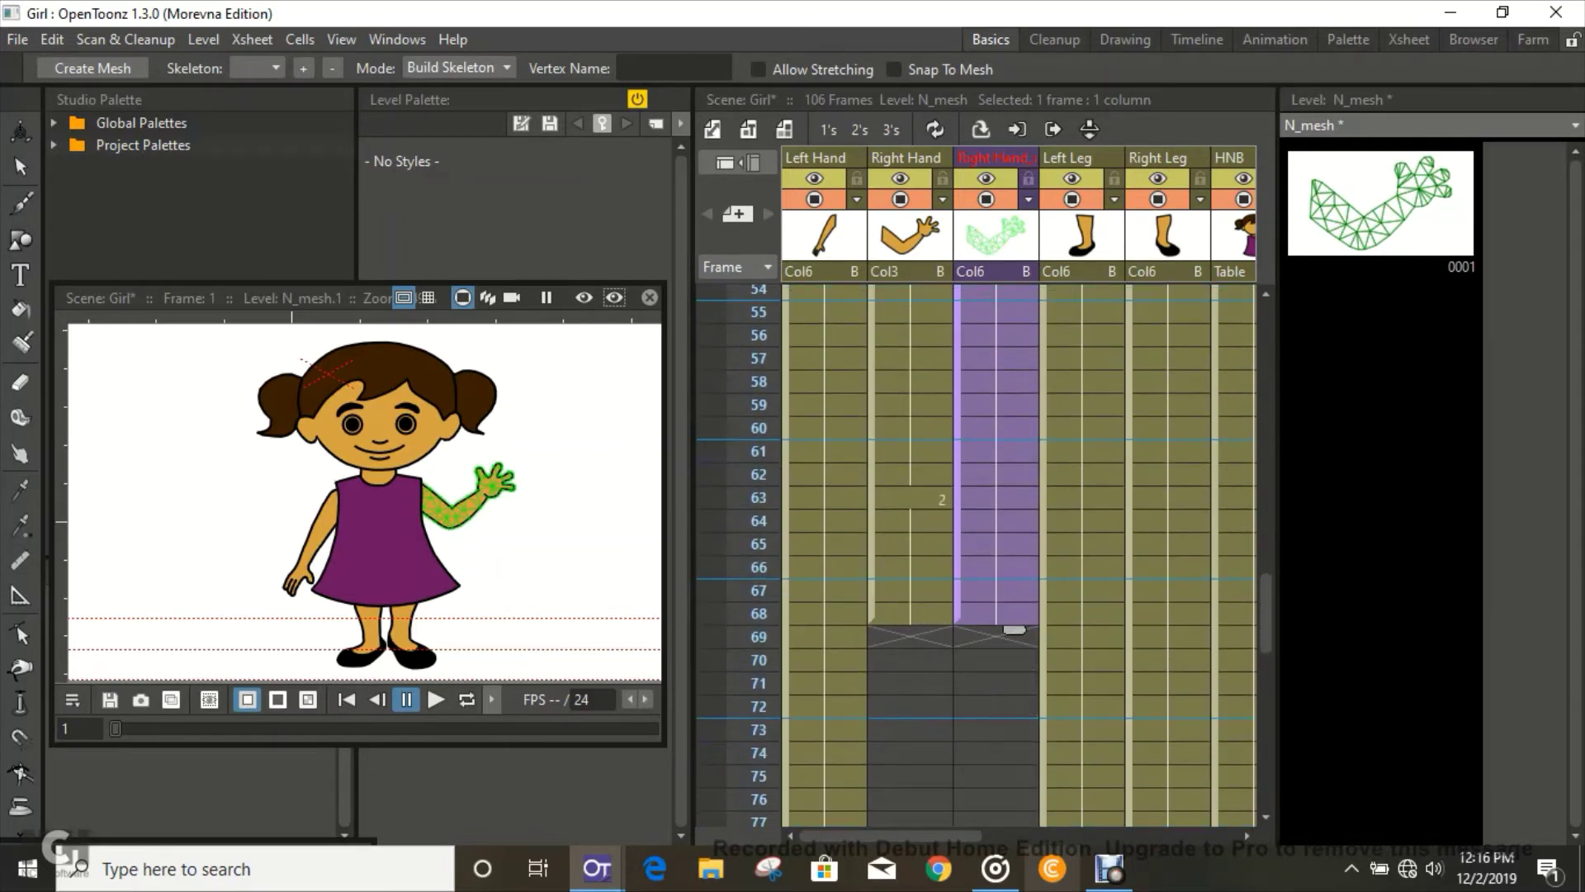
pyautogui.moveTo(909, 498); pyautogui.dragTo(927, 619)
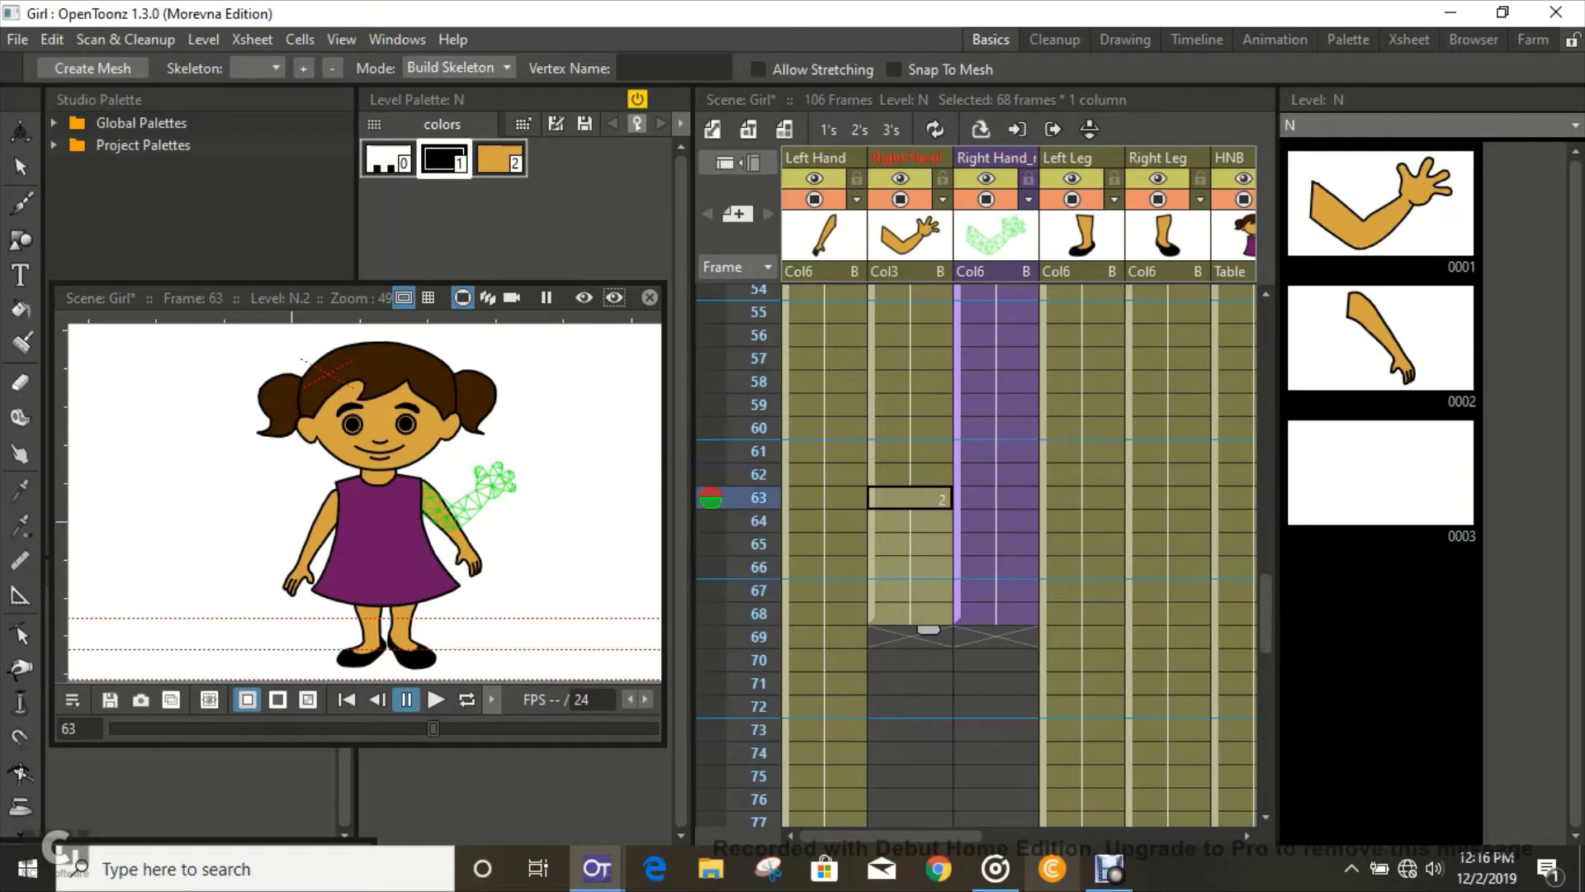
pyautogui.press('Delete')
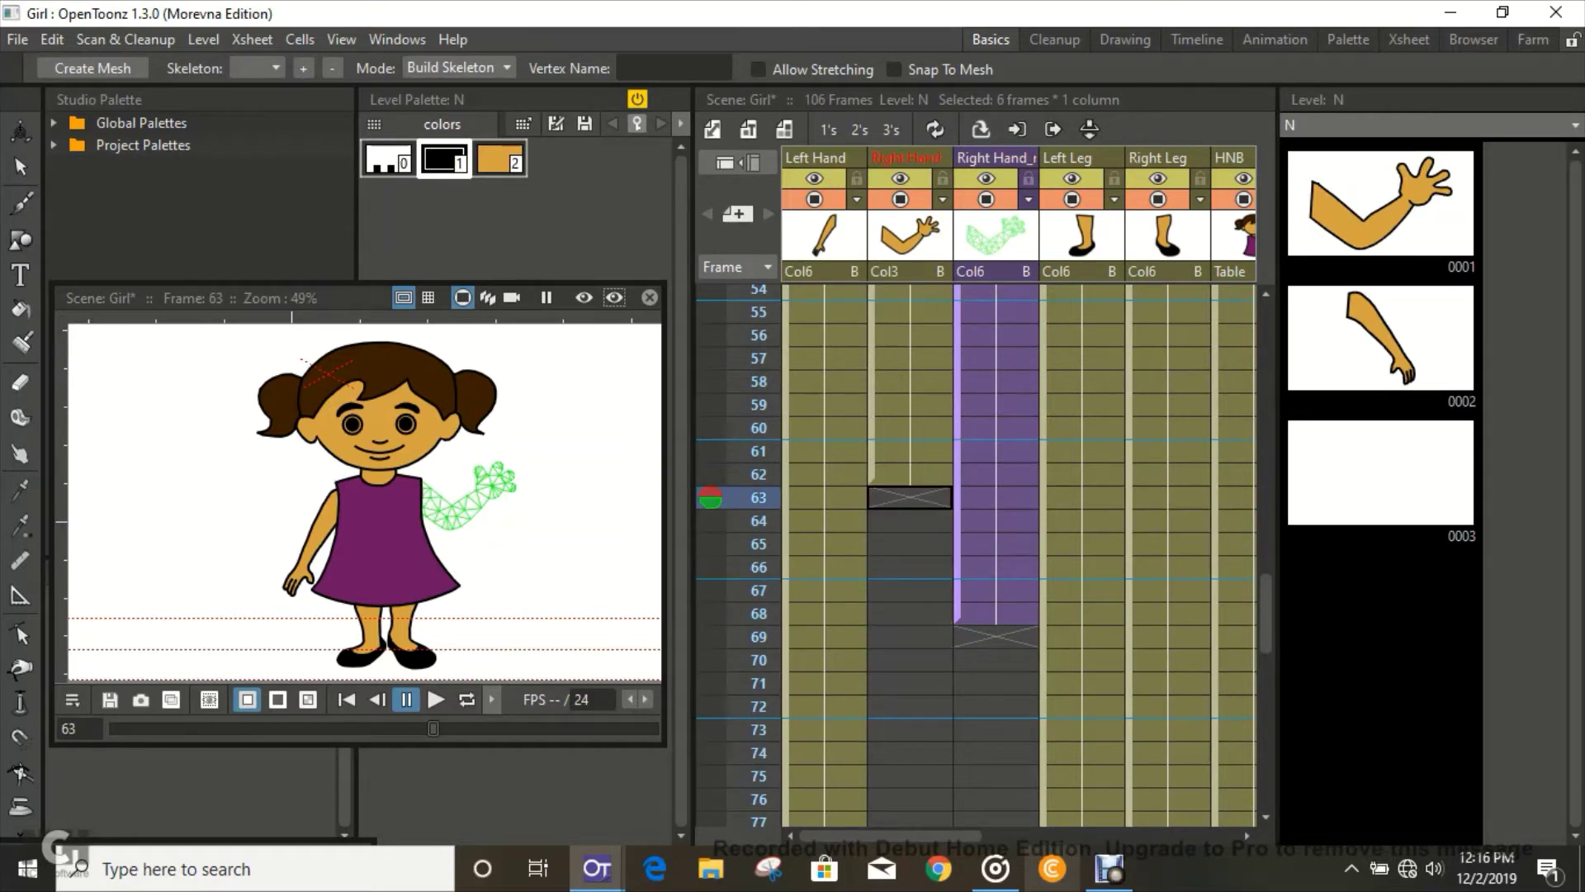
pyautogui.moveTo(996, 498); pyautogui.dragTo(995, 614)
pyautogui.press('Delete')
pyautogui.moveTo(909, 474); pyautogui.dragTo(1014, 559)
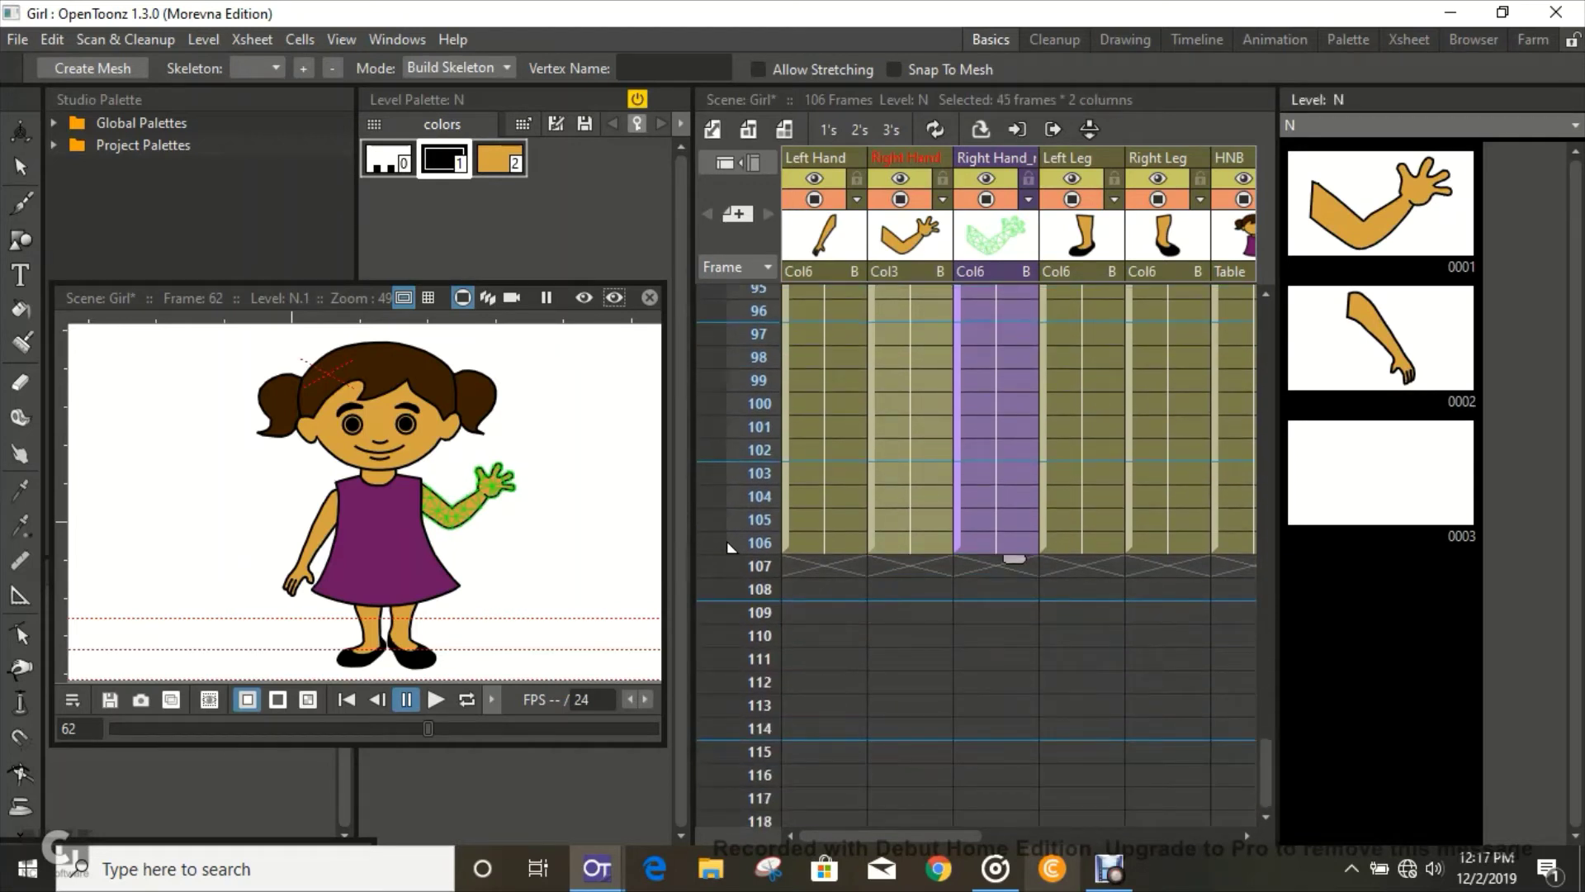
pyautogui.scroll(15, 731, 547)
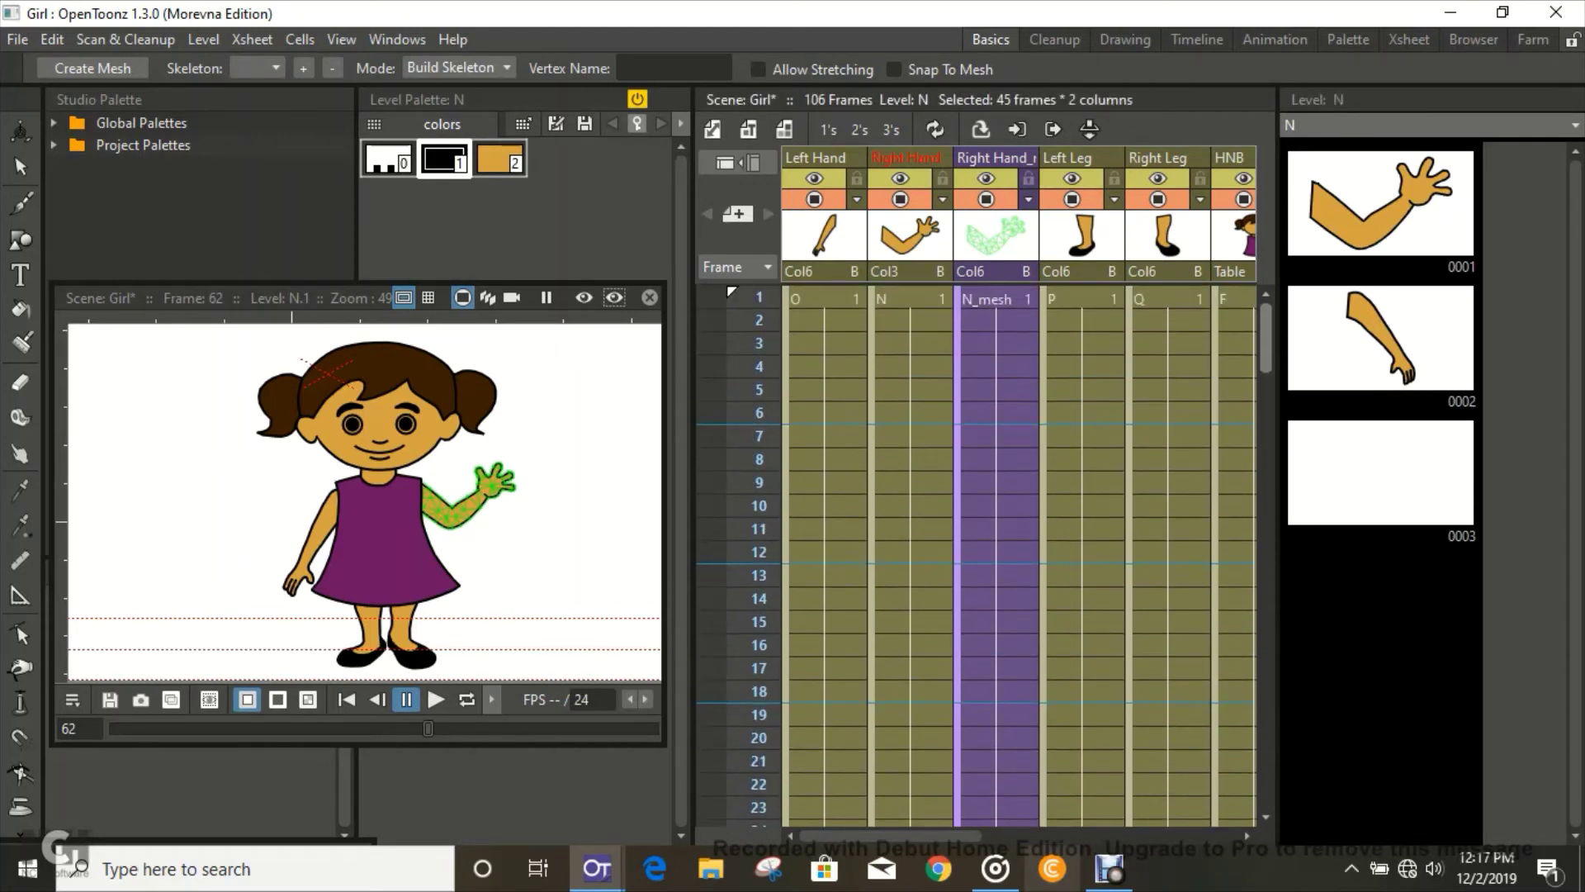
# - In the Stage Schematic, move the right hand's mesh node up between the HNB and Right Hand nodes, and close the schematic
pyautogui.click(908, 299)
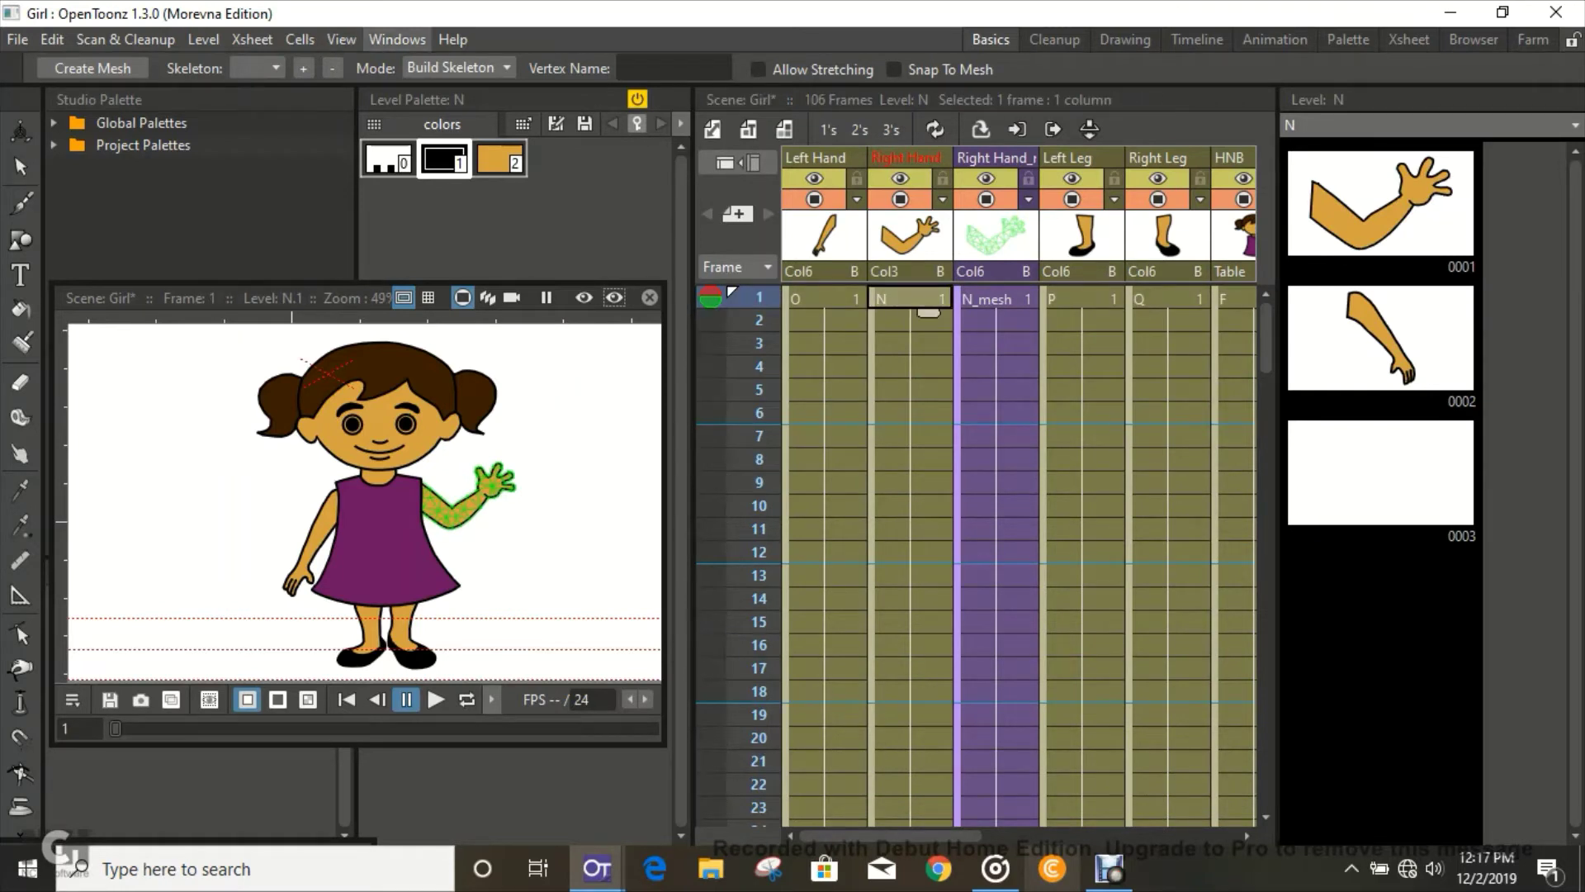
pyautogui.click(397, 38)
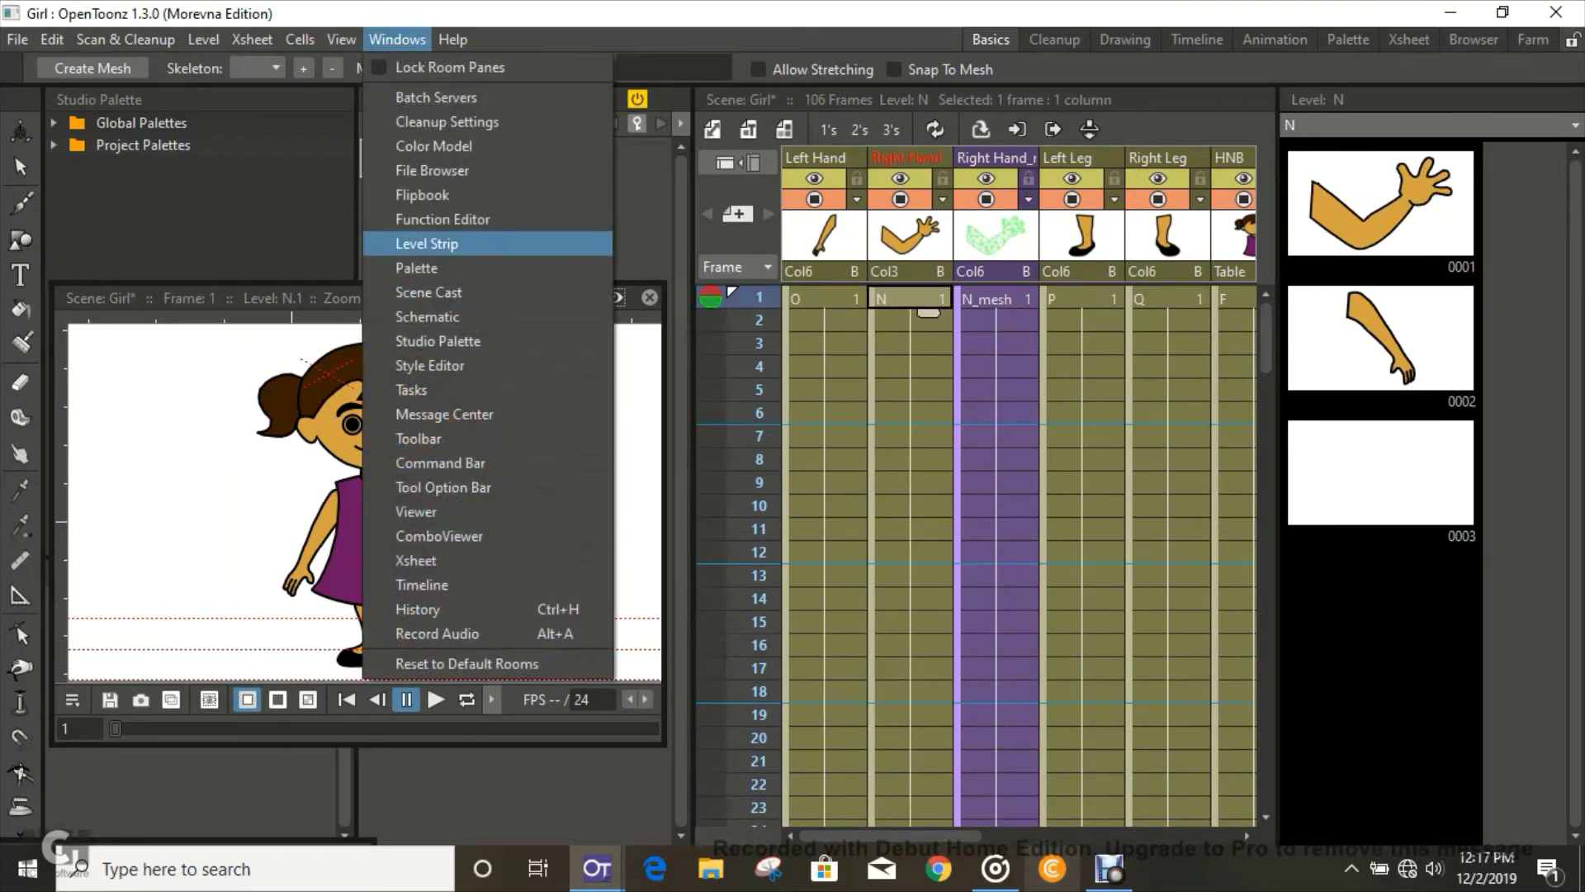
pyautogui.click(427, 316)
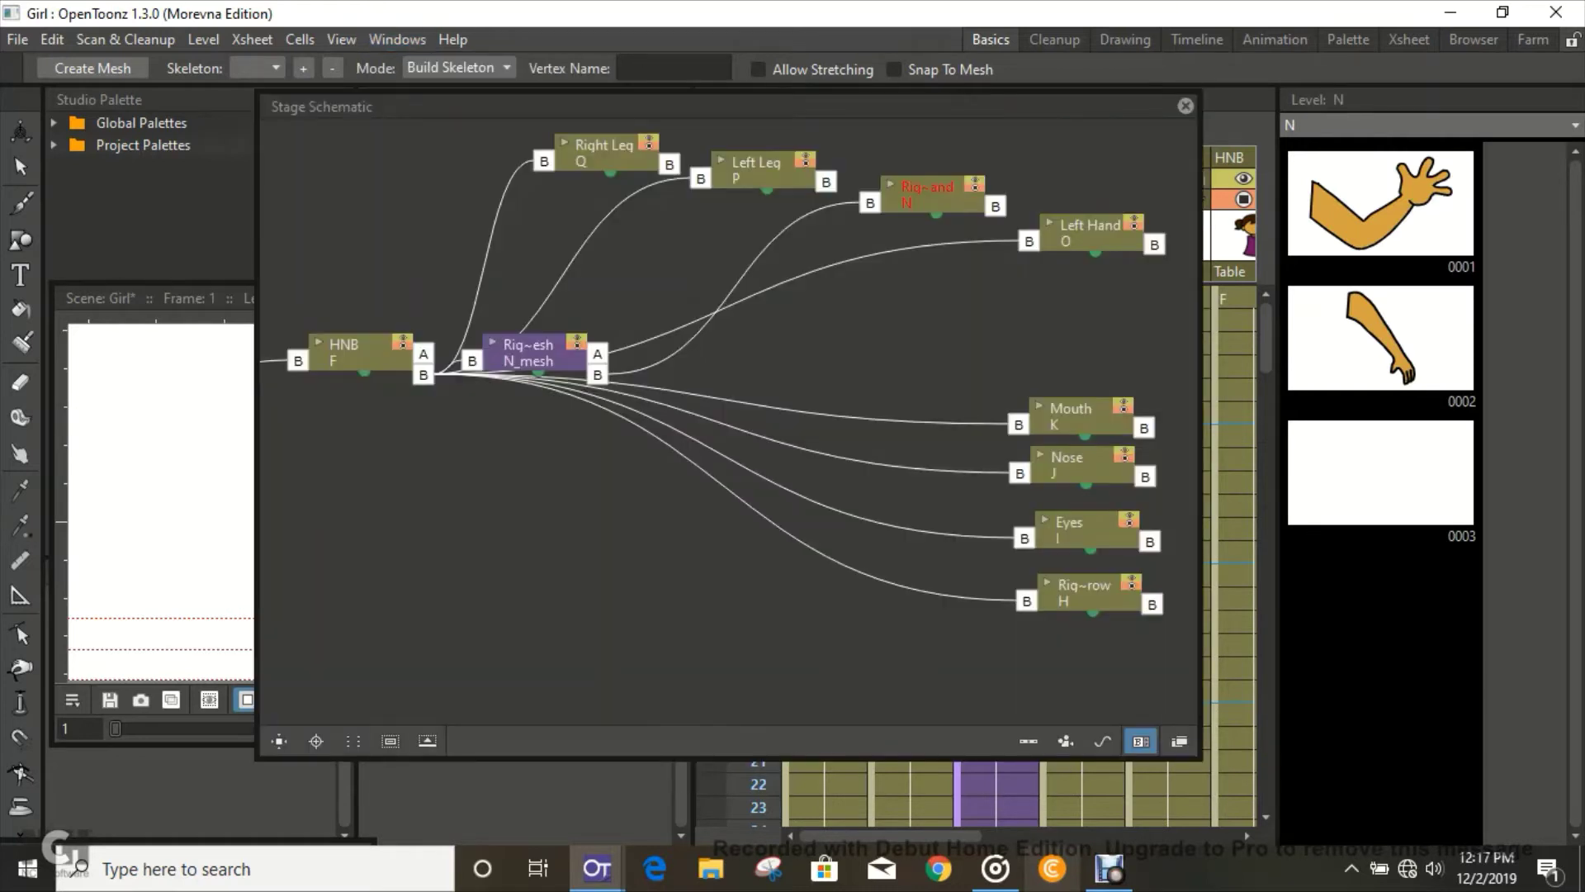
pyautogui.moveTo(528, 353); pyautogui.dragTo(680, 255)
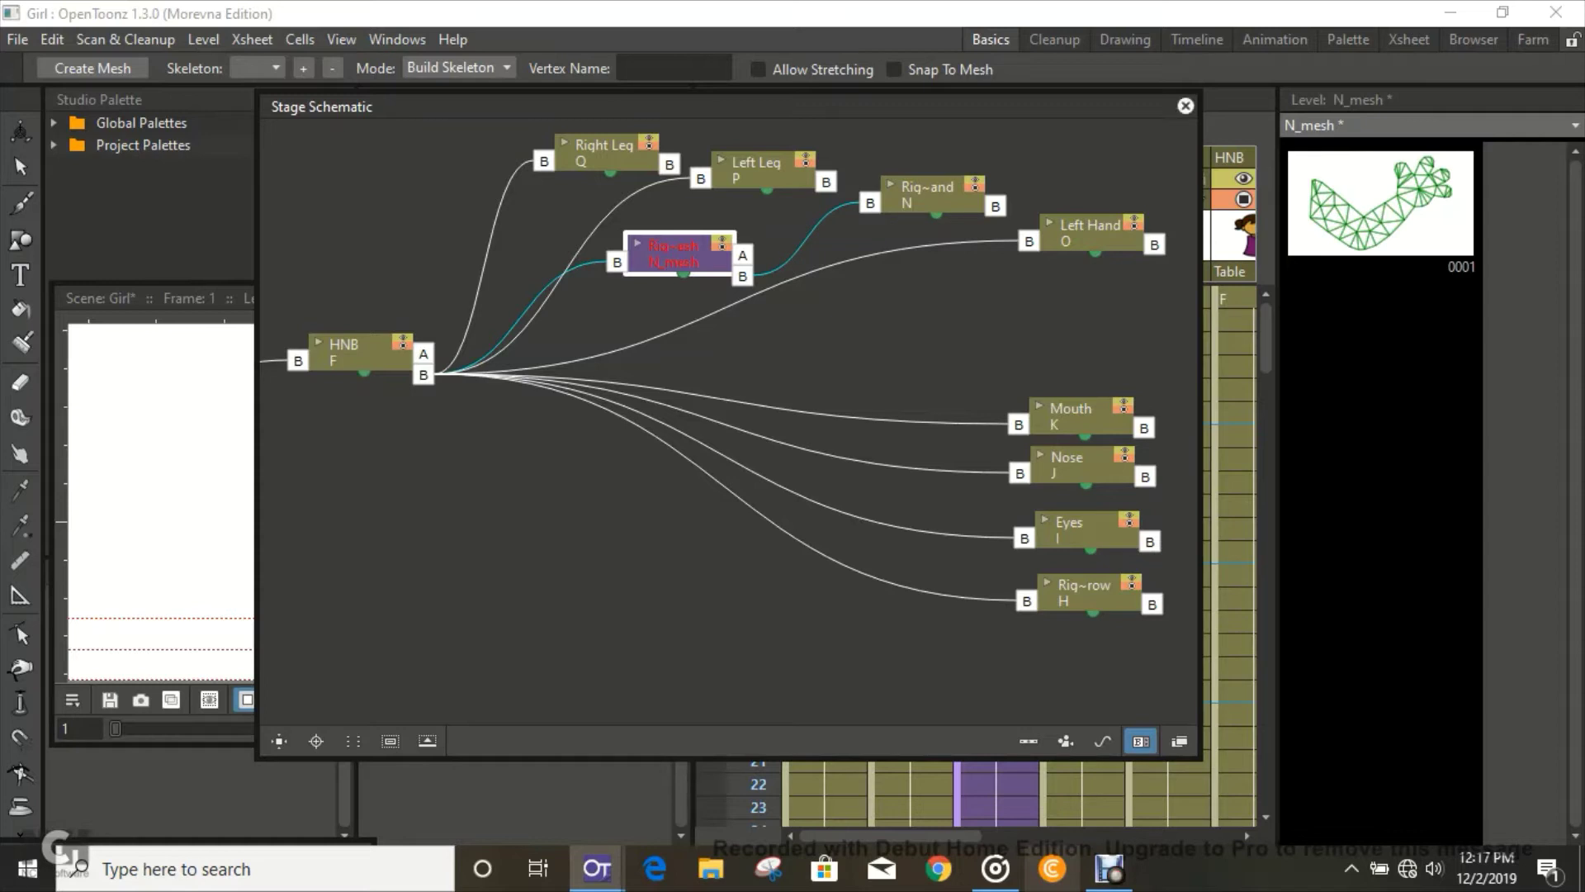
pyautogui.click(1185, 105)
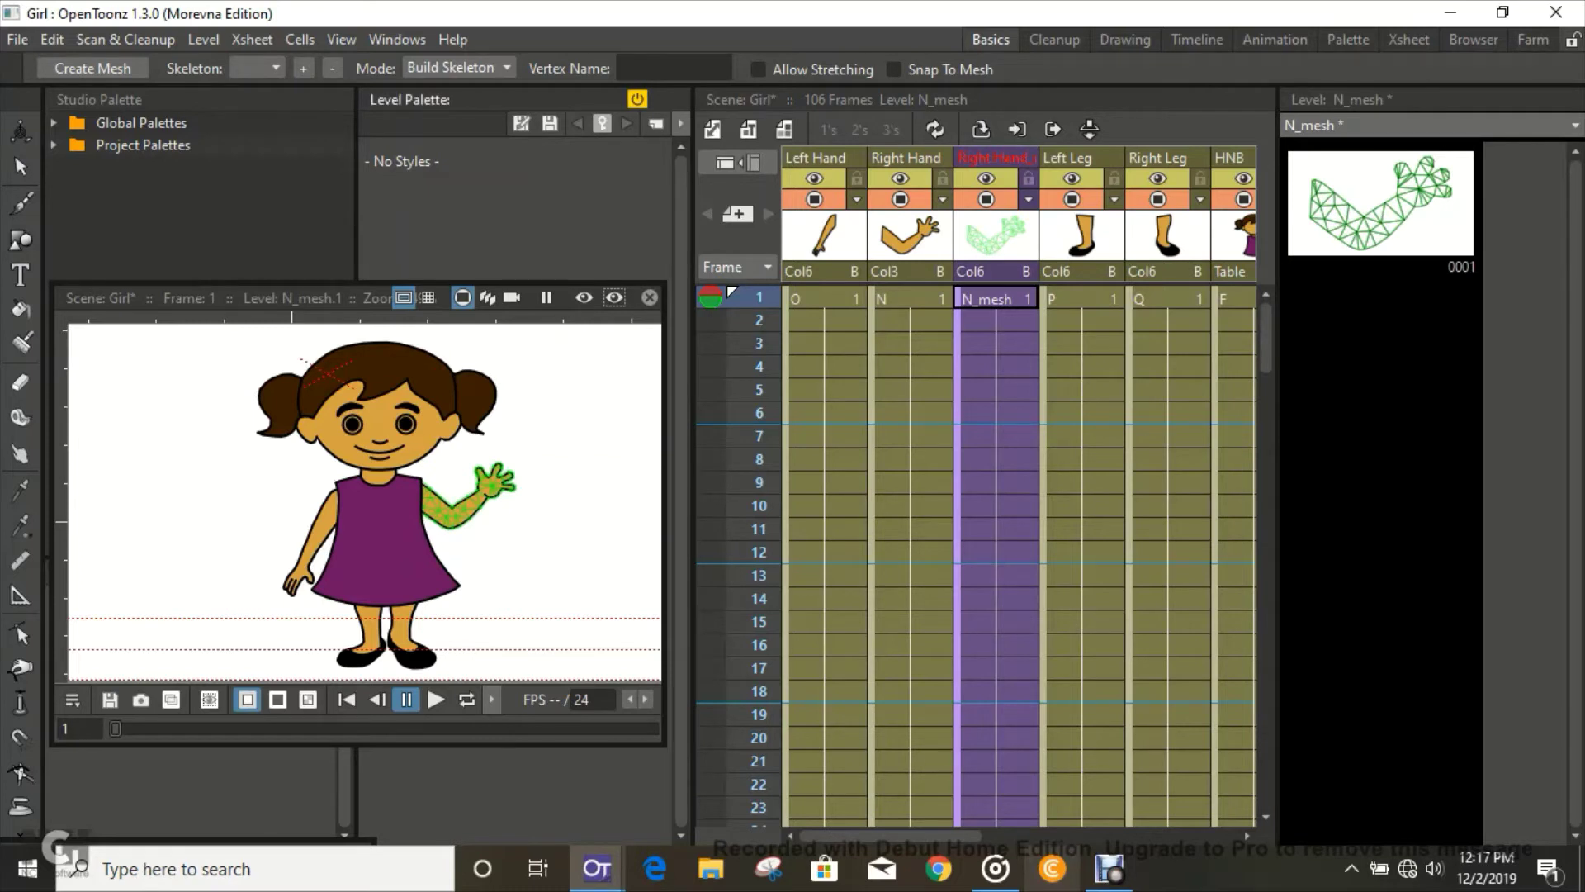
# - Build a three-vertex skeleton on the right arm mesh, with the root at the shoulder and vertices at the elbow and hand
pyautogui.click(458, 67)
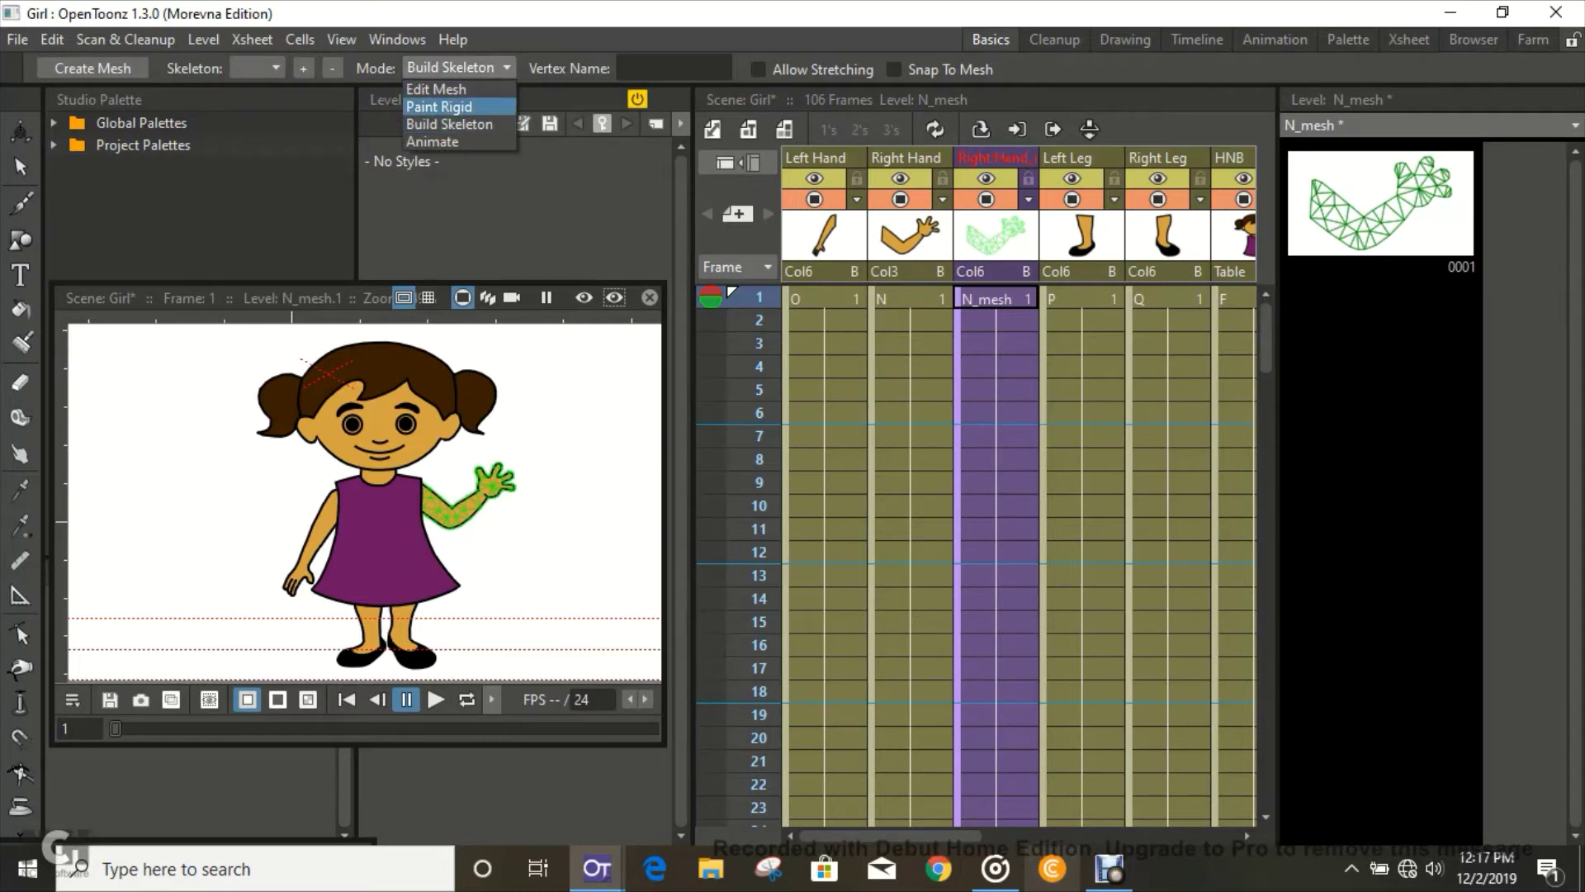
pyautogui.click(449, 124)
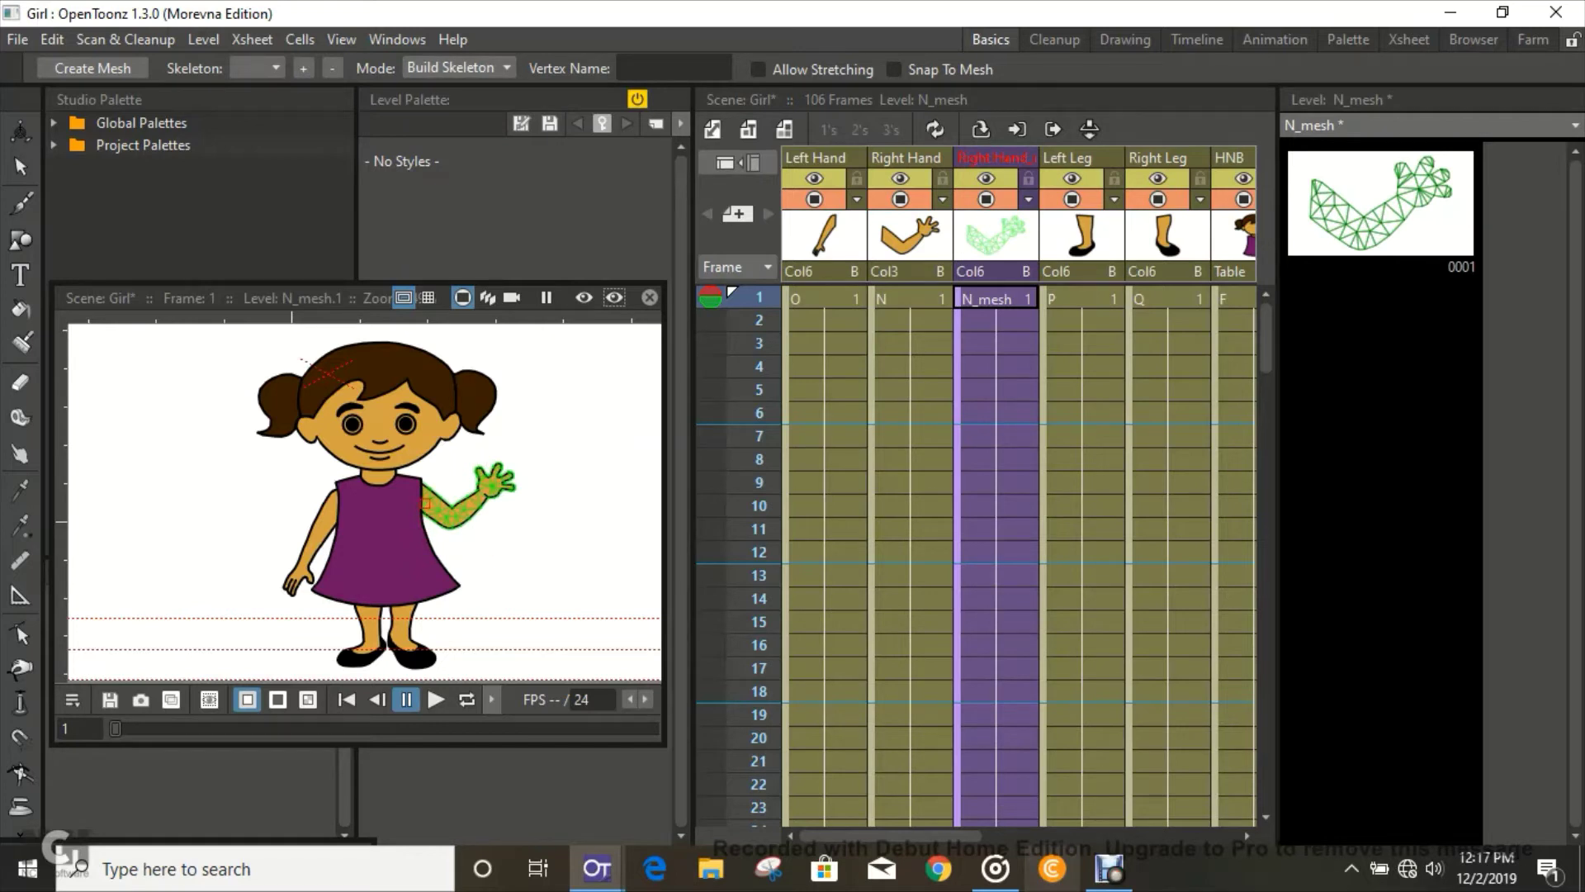
pyautogui.click(430, 504)
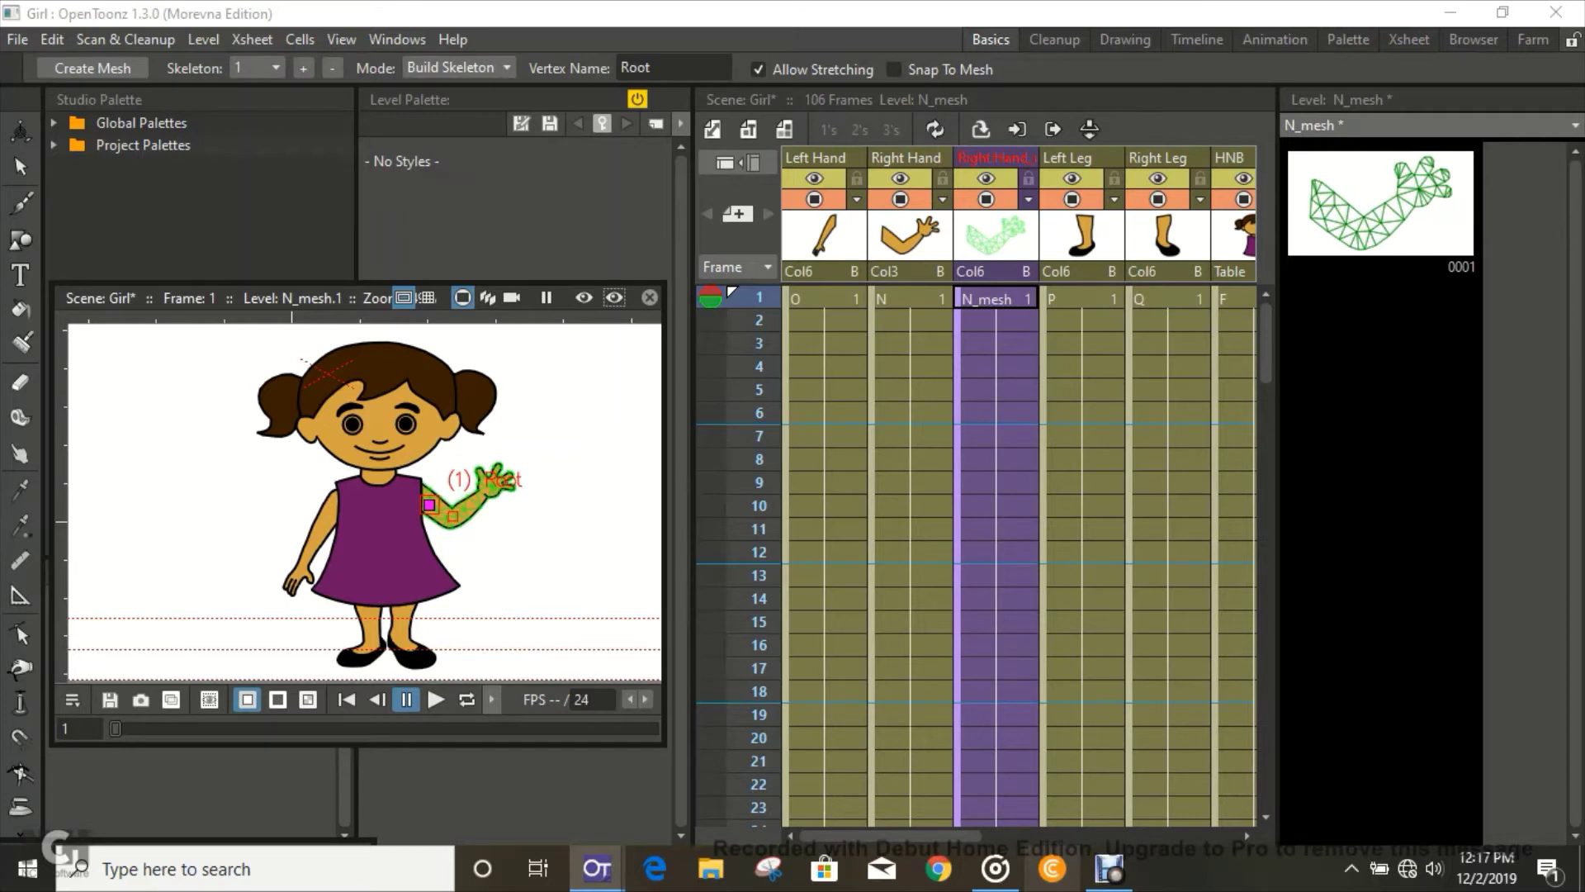
pyautogui.click(453, 517)
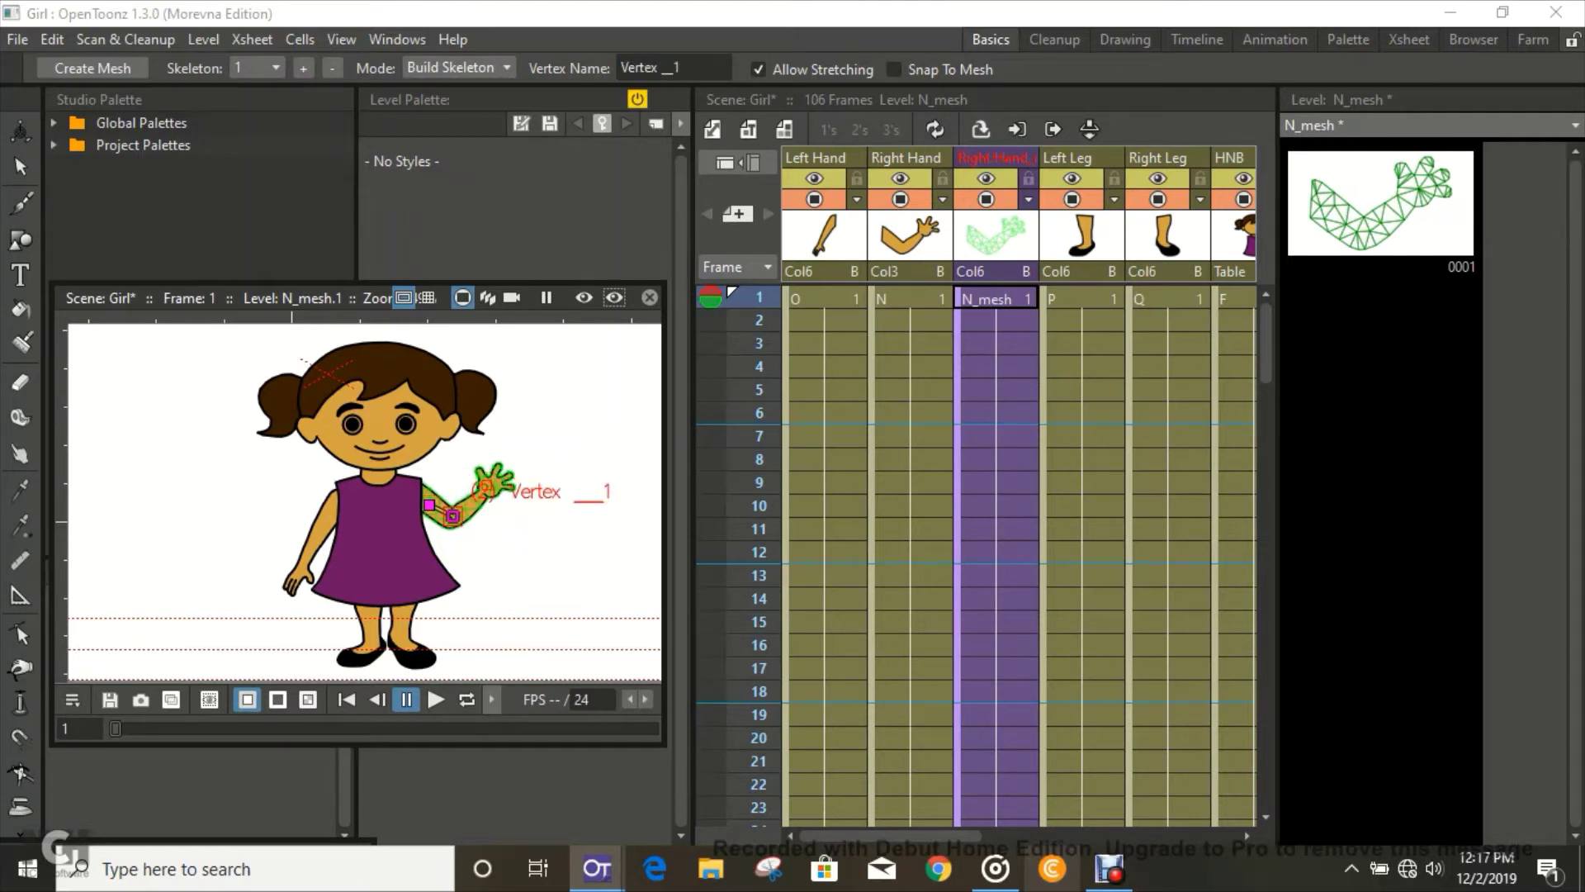
pyautogui.click(487, 485)
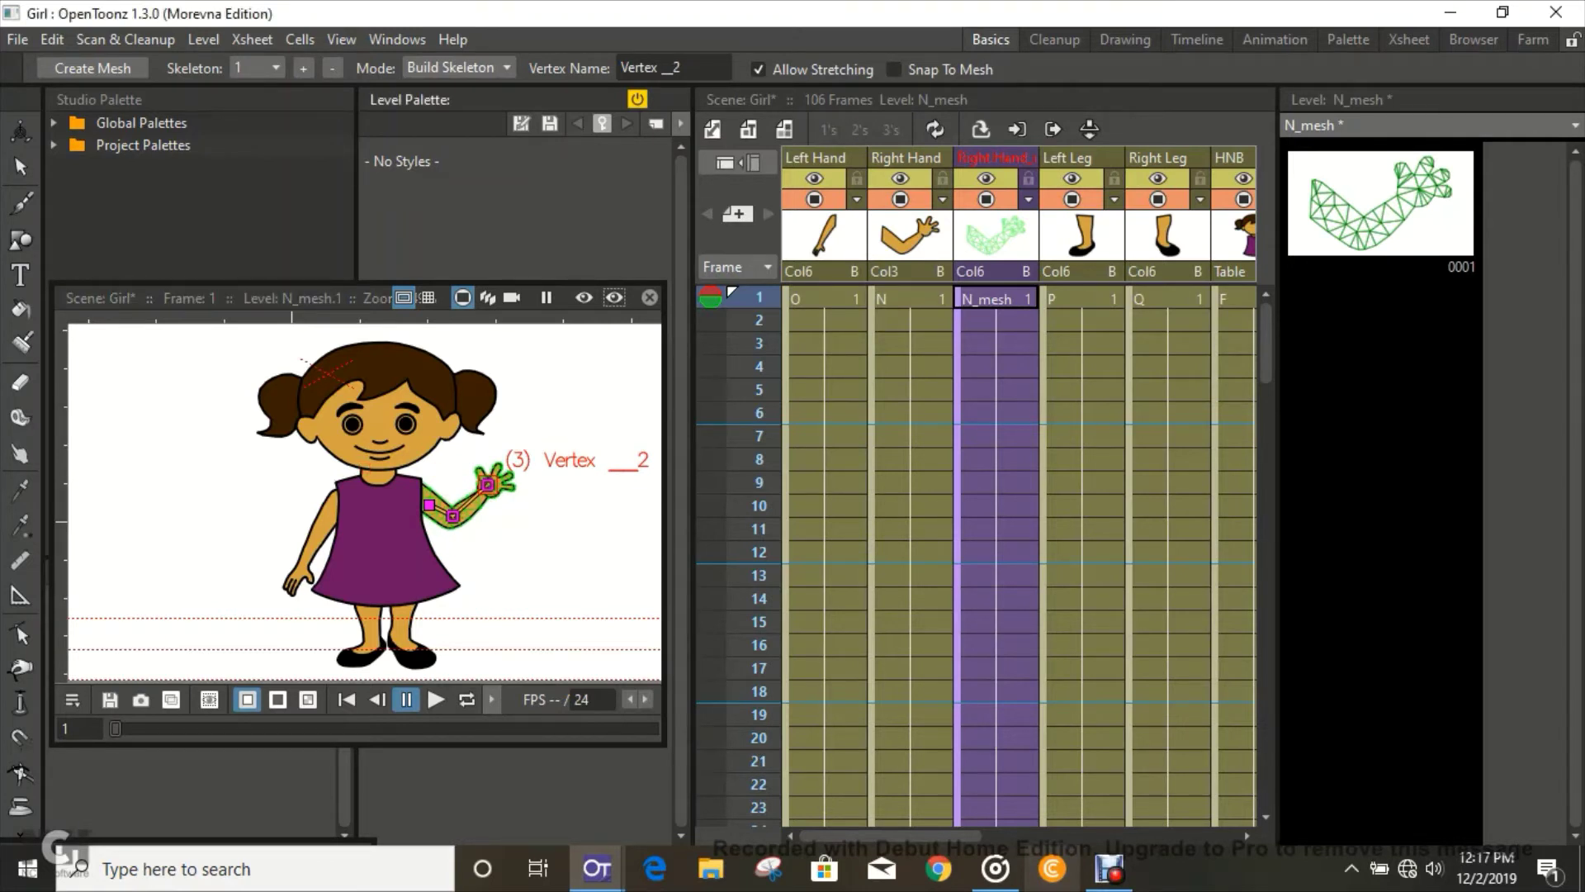
# - In Animate mode at frame 1, rotate the hand vertex to about 21° and set a key on the Right Hand column
pyautogui.click(458, 68)
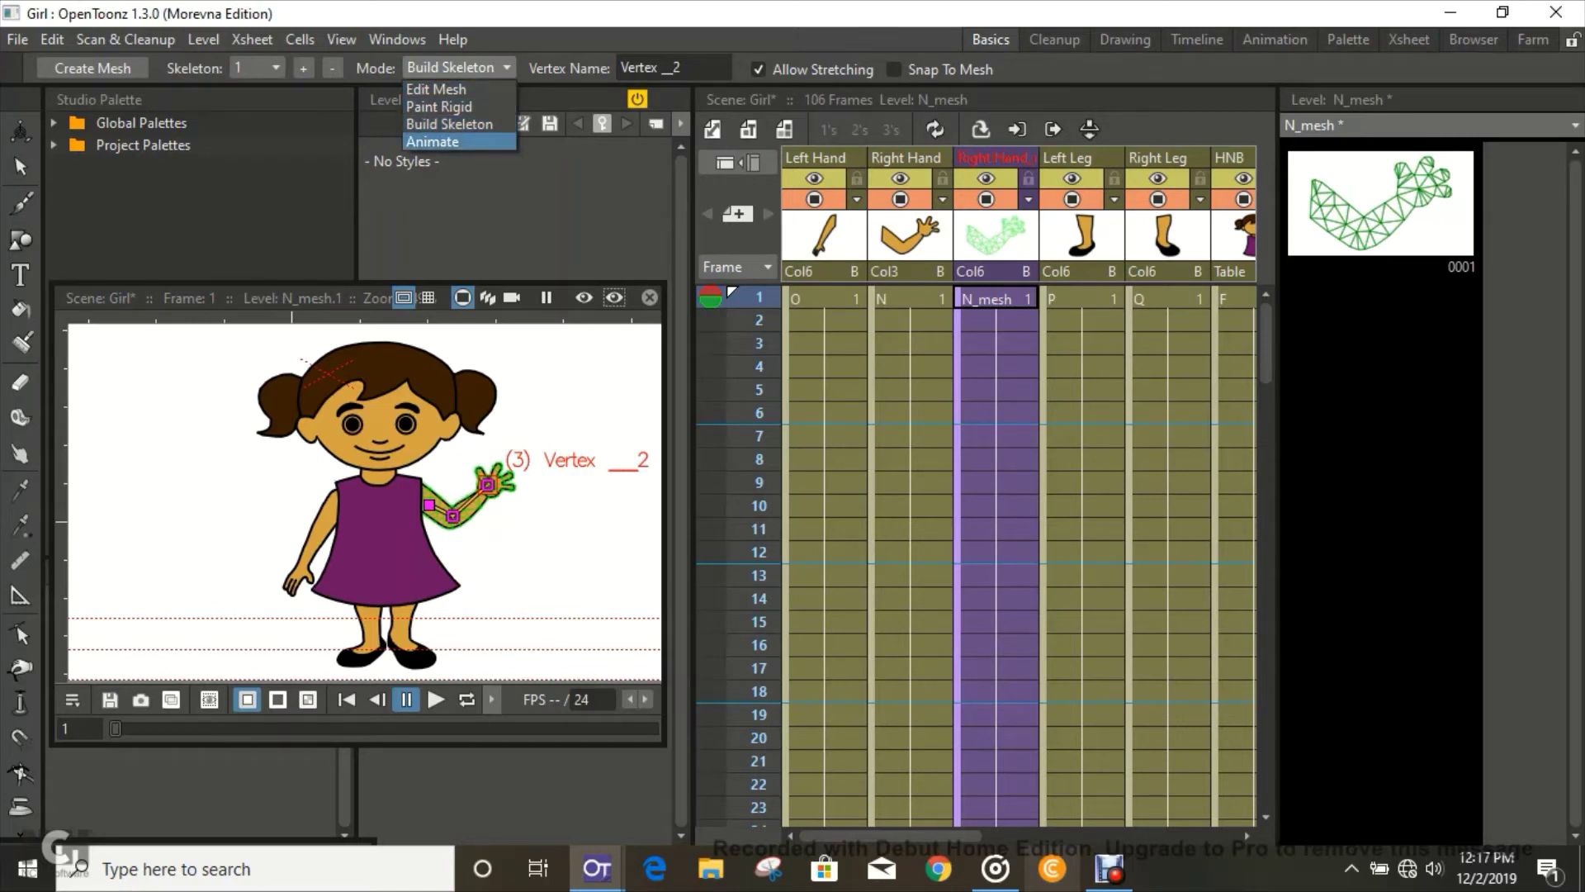
pyautogui.click(458, 141)
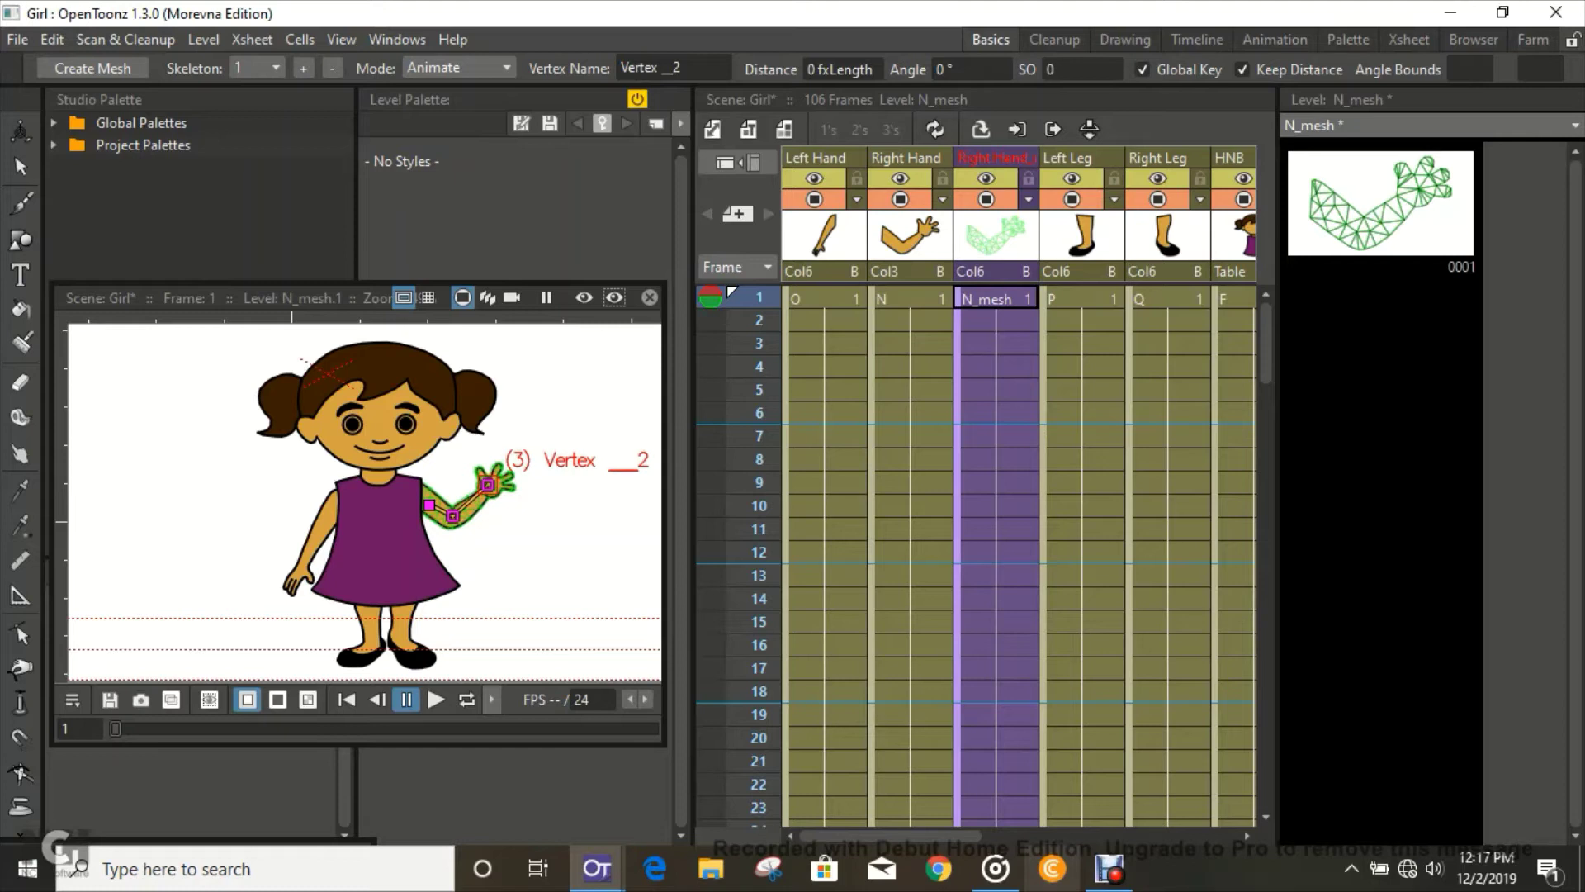
pyautogui.moveTo(487, 484); pyautogui.dragTo(474, 474)
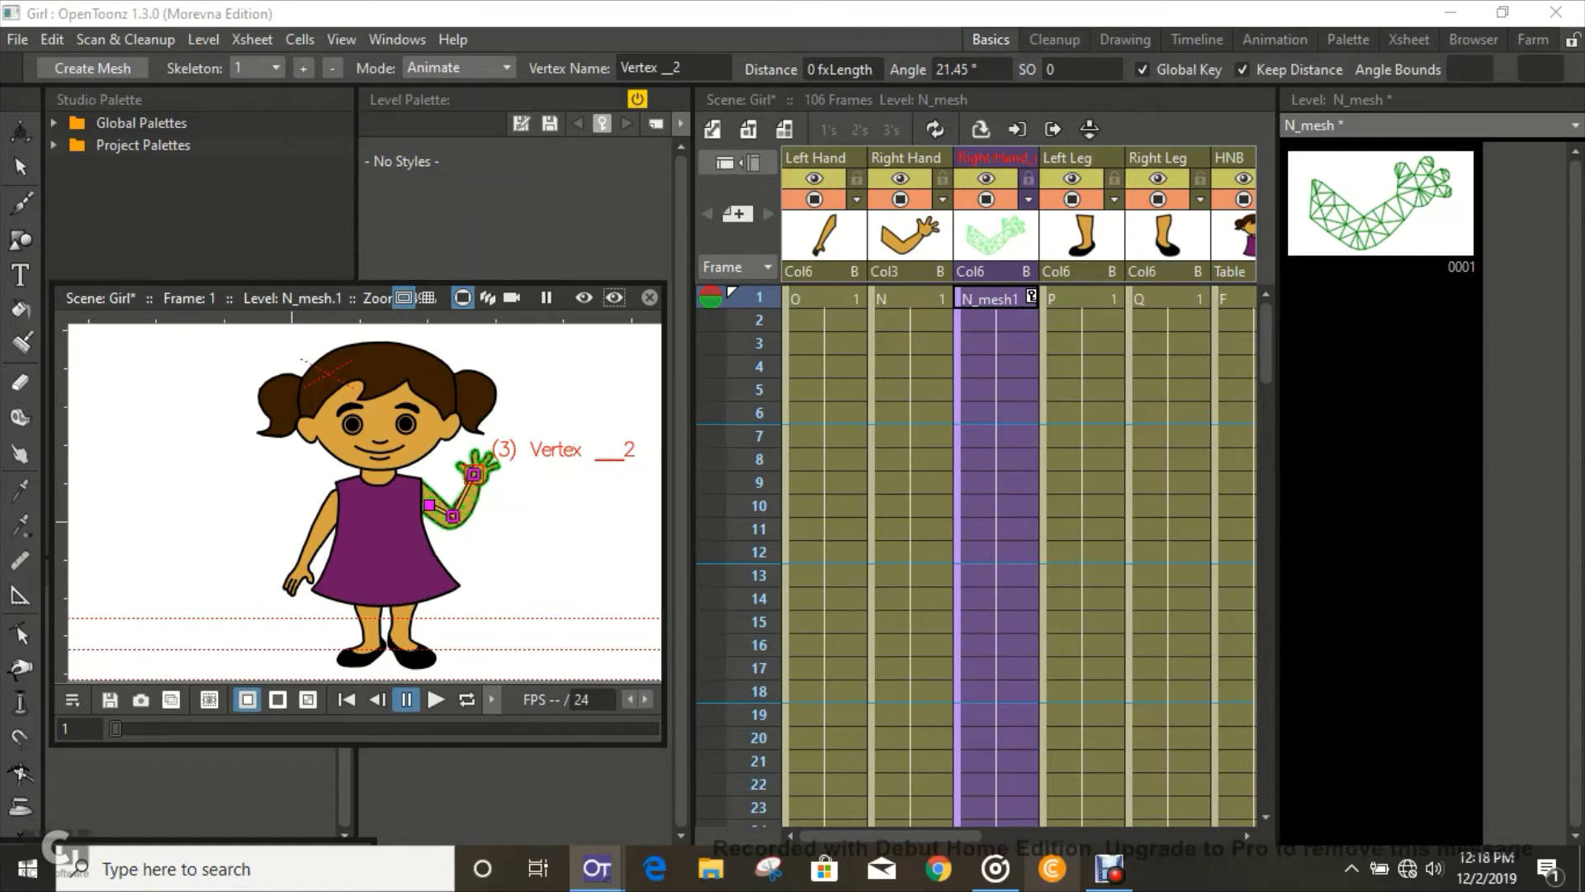
pyautogui.click(906, 298)
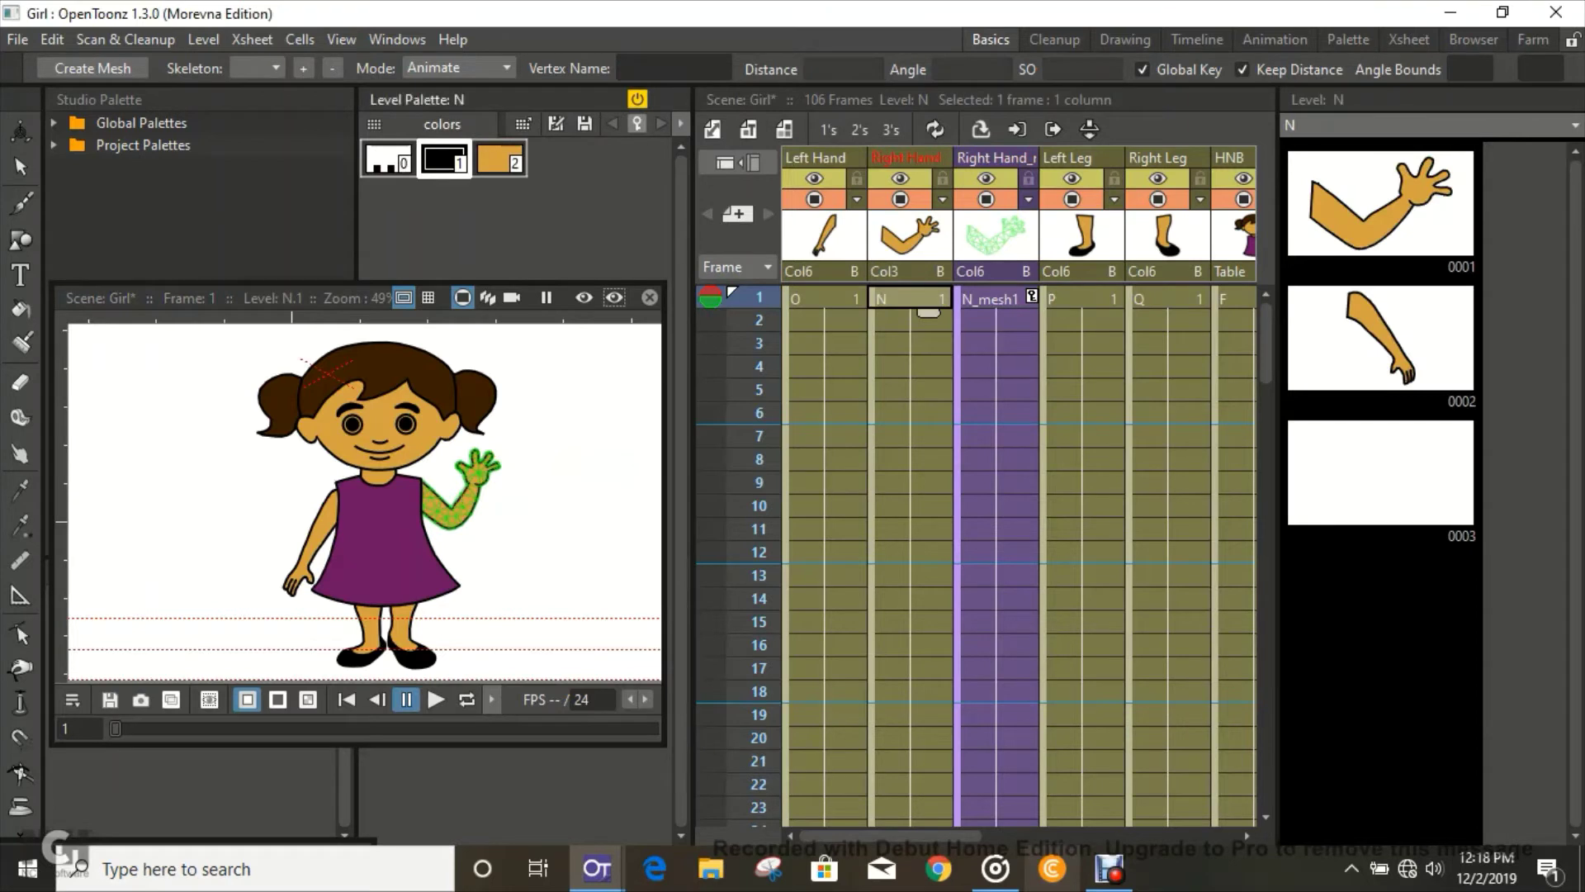
pyautogui.click(491, 699)
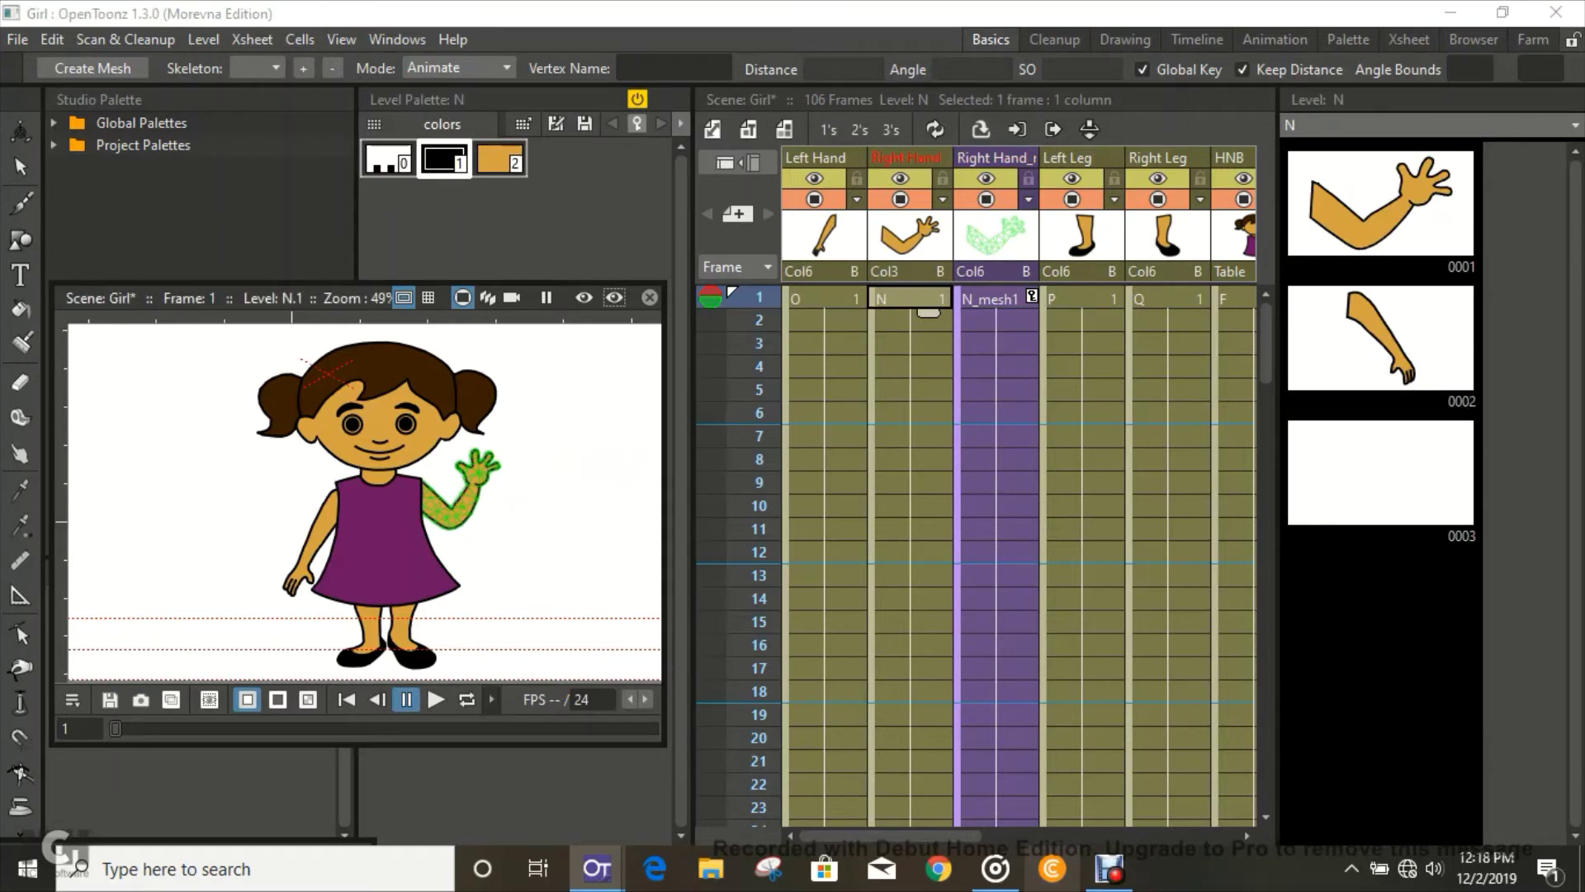
pyautogui.click(492, 699)
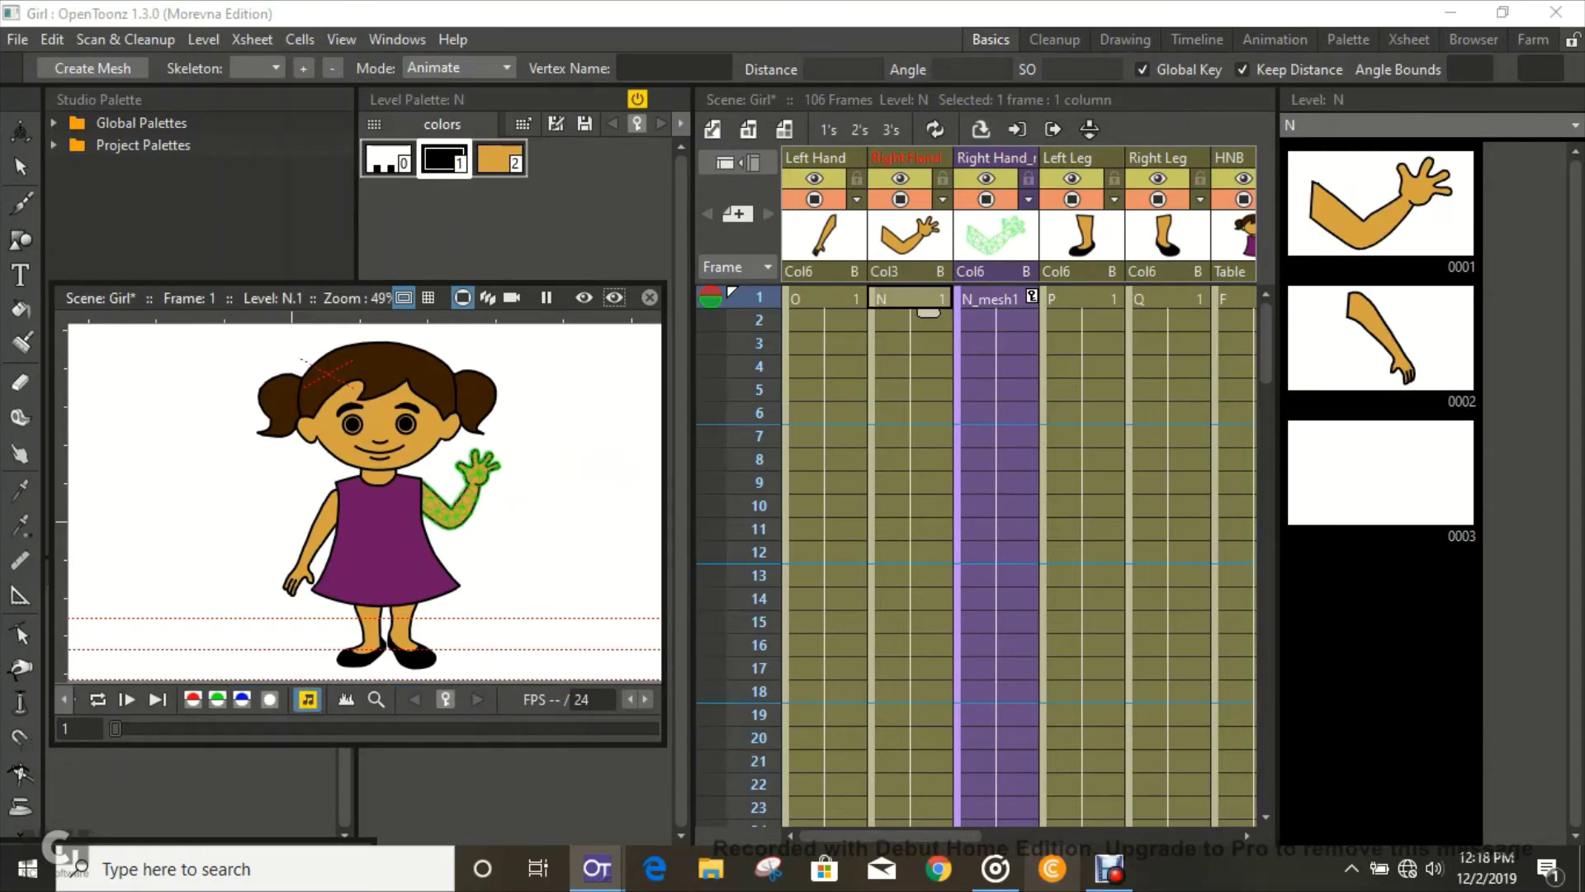
pyautogui.click(446, 699)
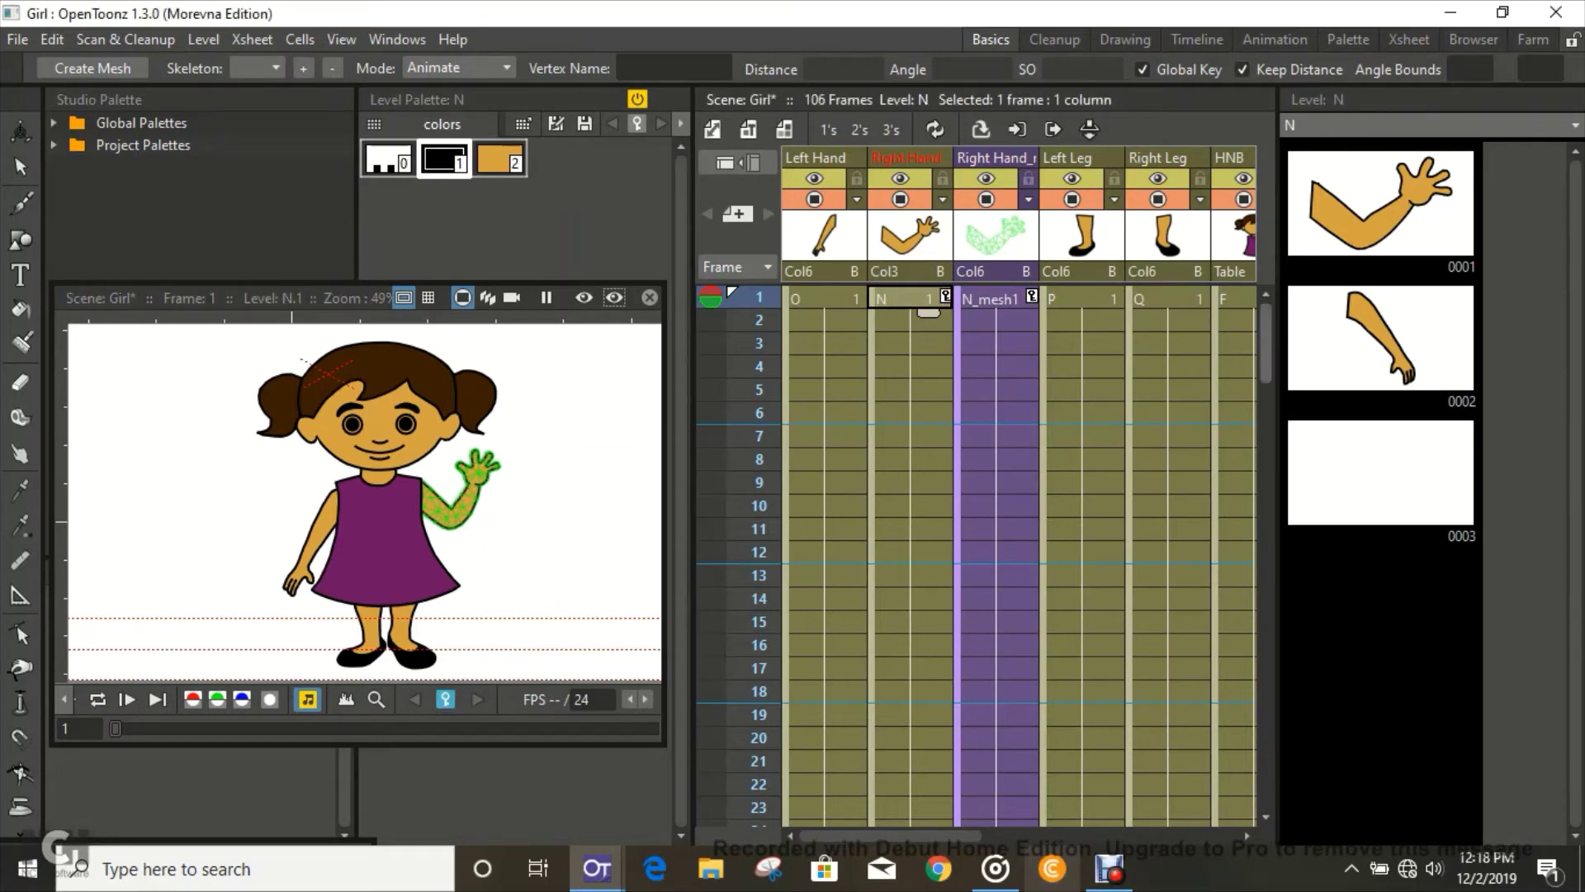
# - At frame 12, rotate the hand vertex down to about -2.6° and set a key on the Right Hand column
pyautogui.scroll(-2, 987, 553)
pyautogui.scroll(2, 987, 553)
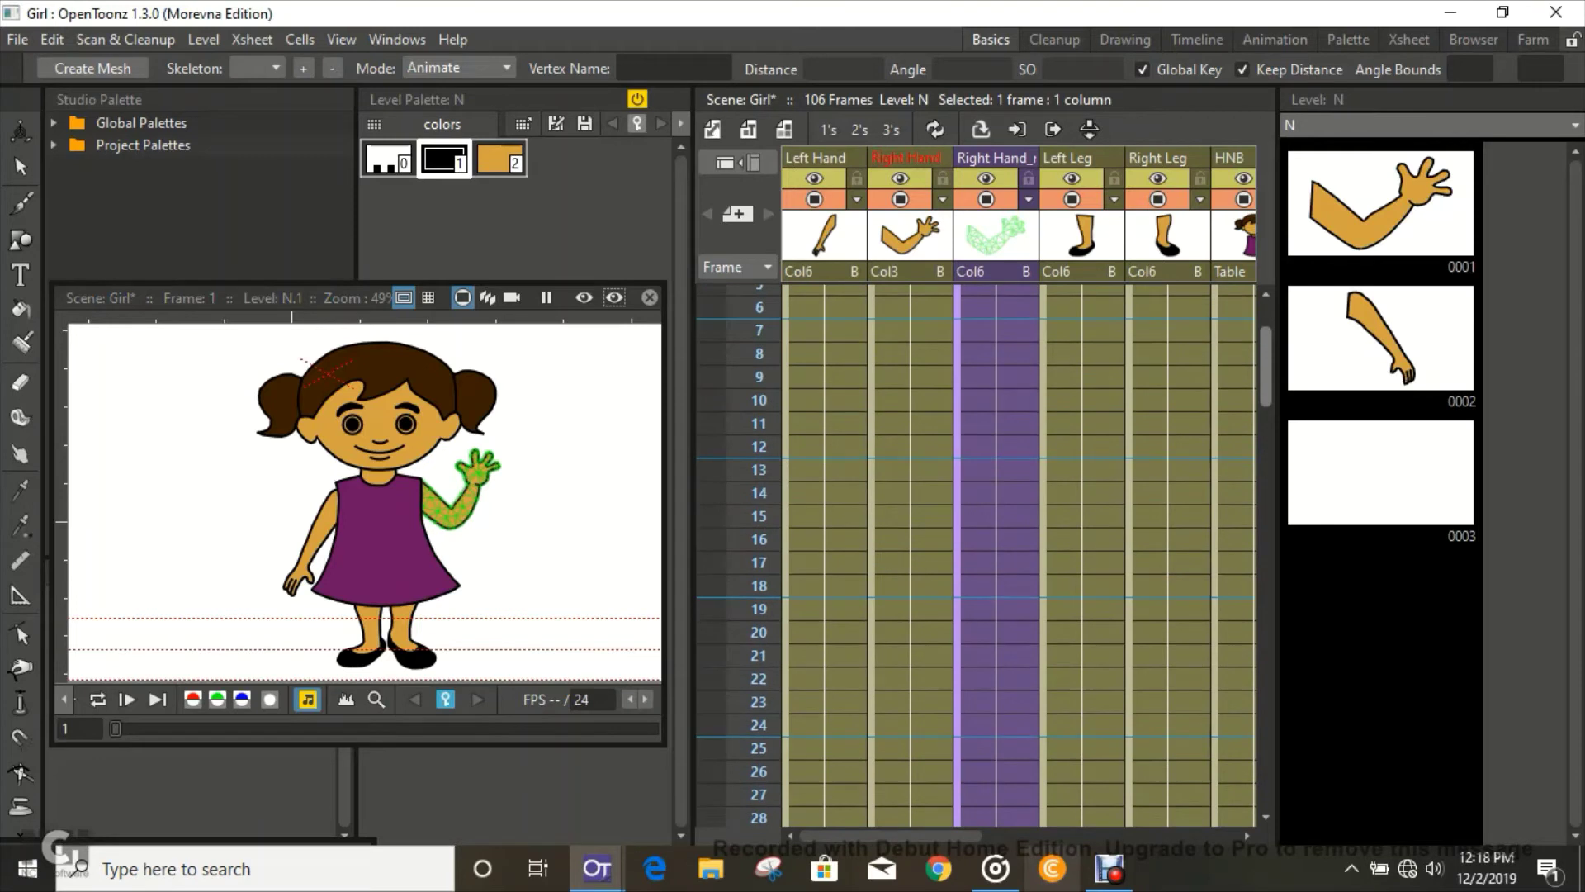
pyautogui.scroll(-3, 982, 553)
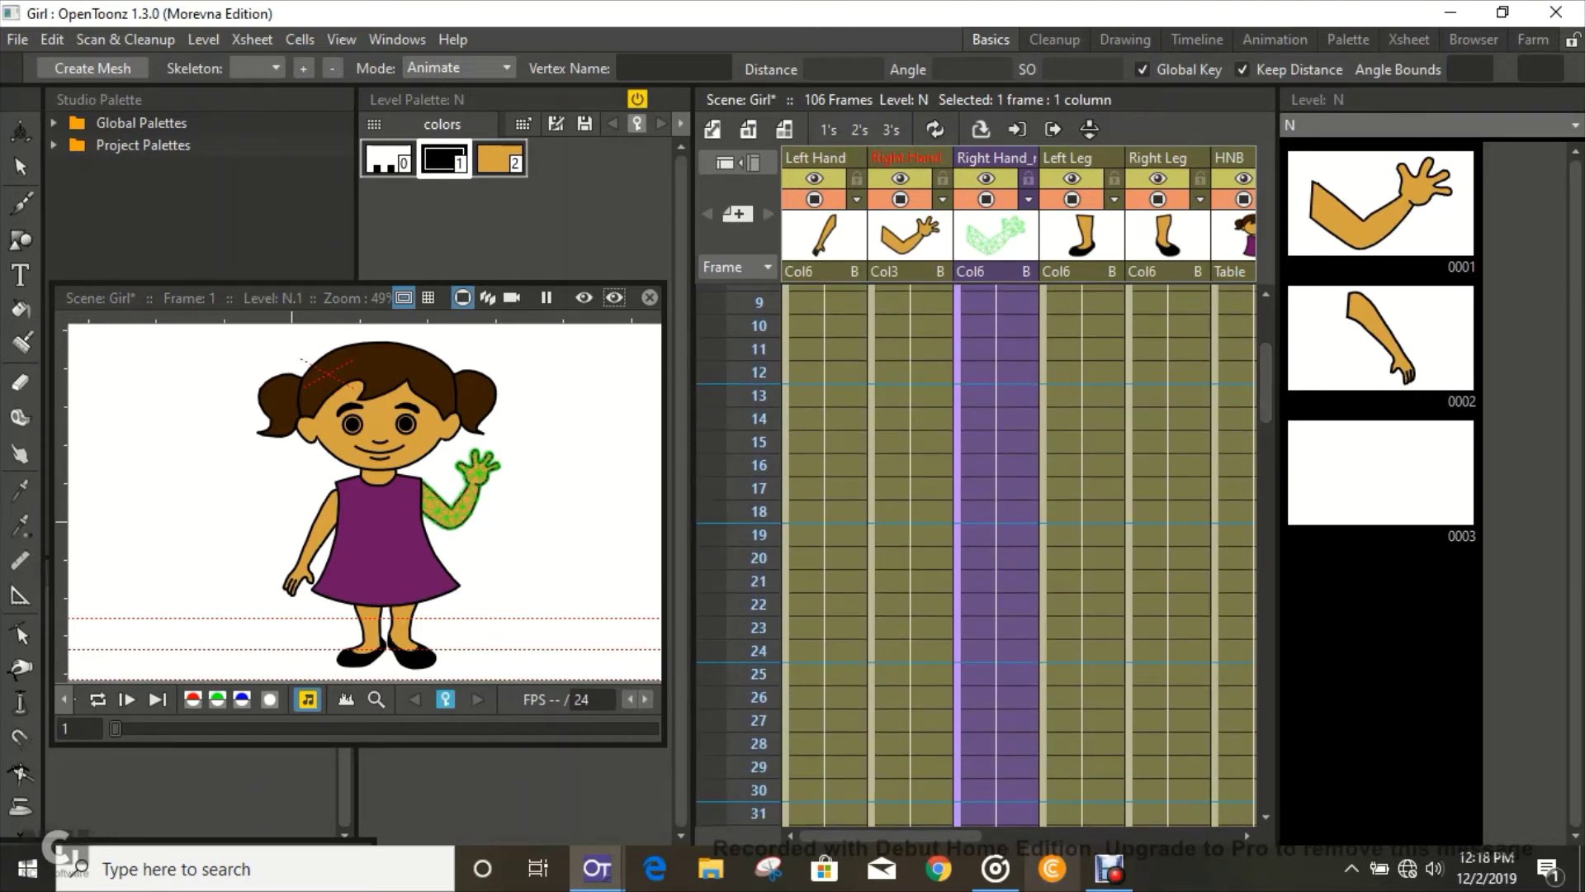
pyautogui.click(995, 371)
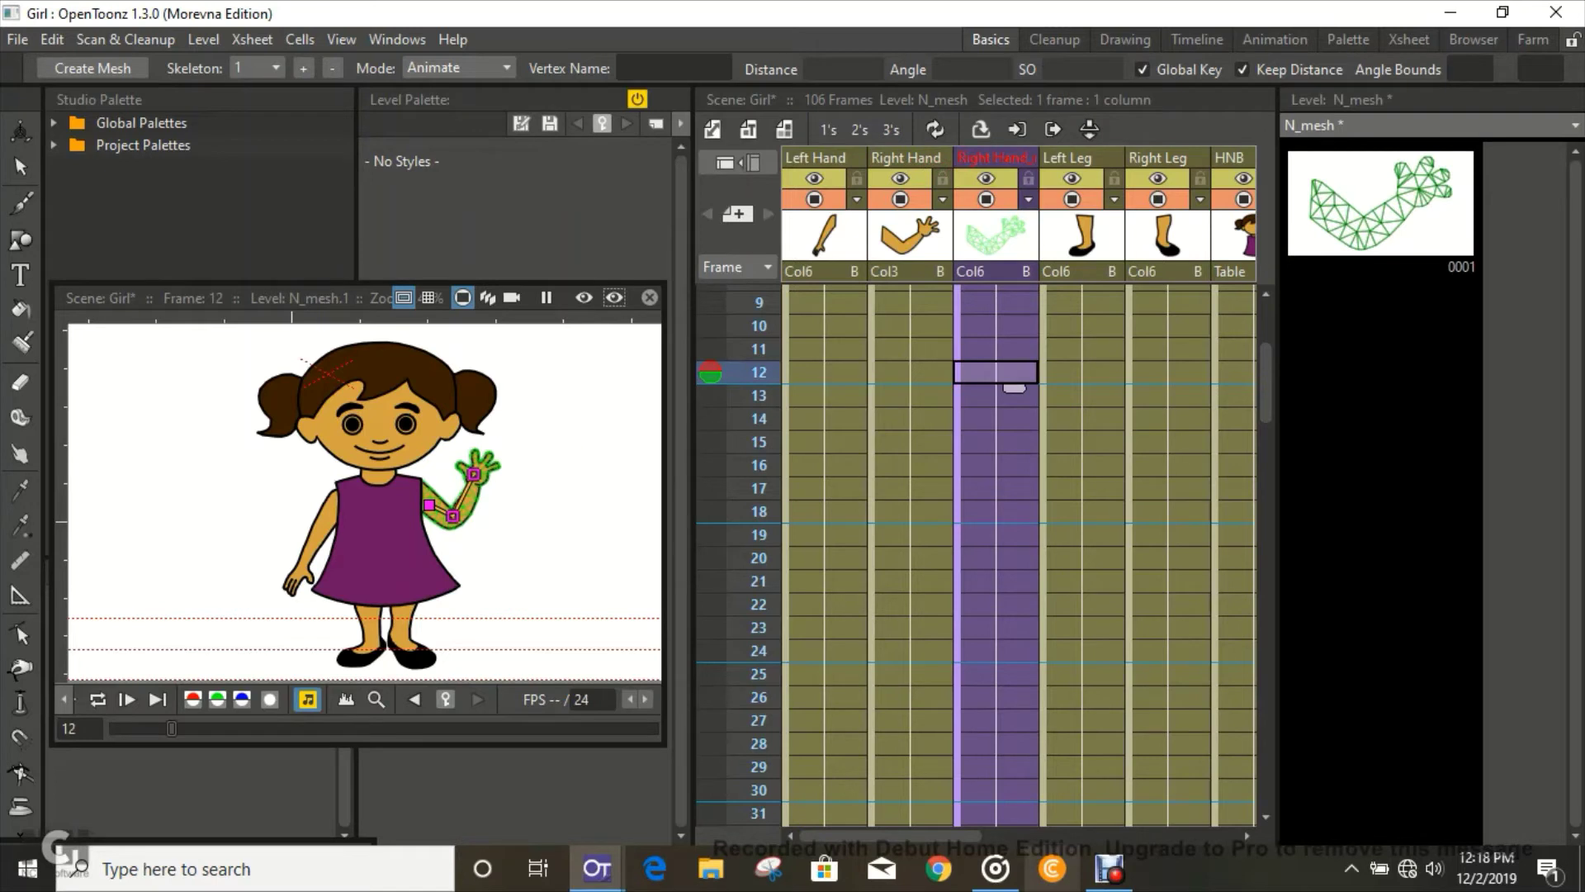
pyautogui.moveTo(473, 474)
pyautogui.mouseDown()
pyautogui.moveTo(494, 462)
pyautogui.moveTo(489, 486)
pyautogui.mouseUp()
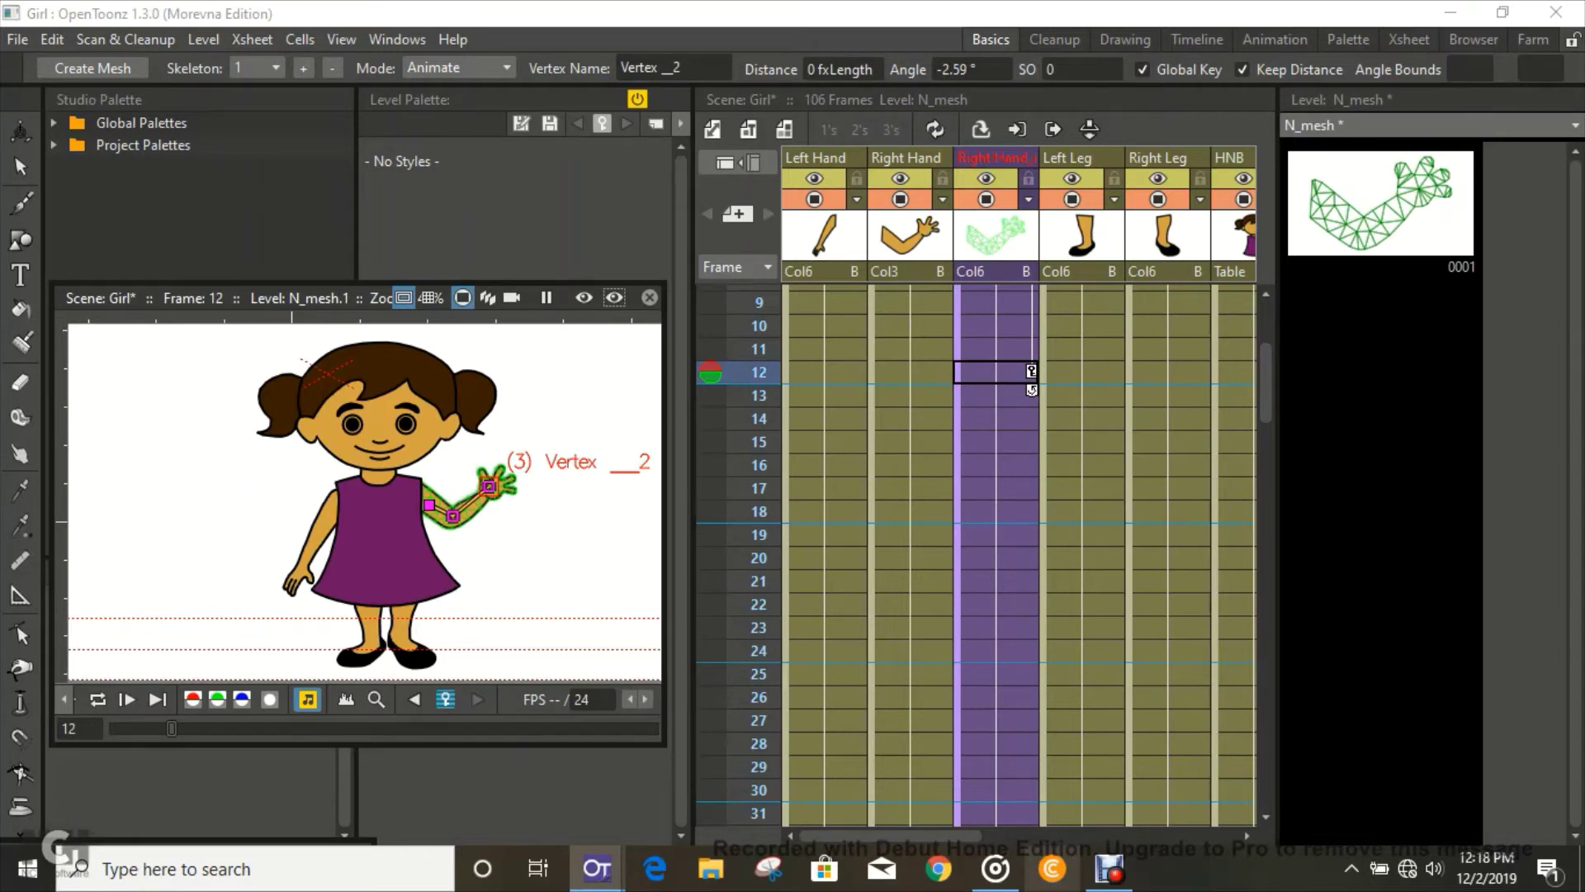
pyautogui.click(909, 371)
pyautogui.press('z')
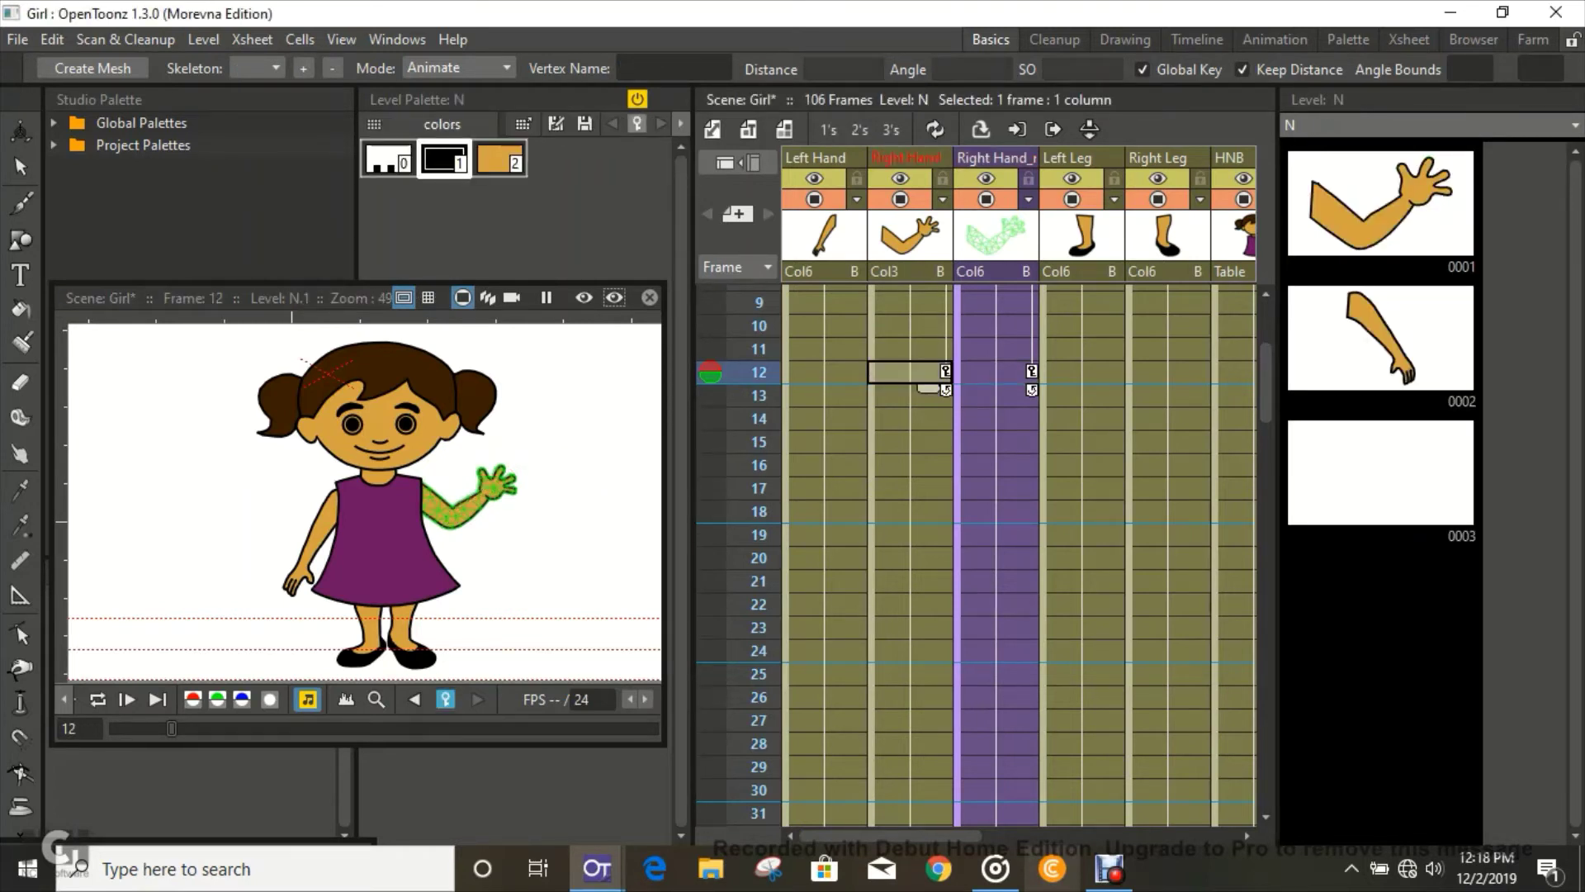
# - At frame 24, rotate the mesh's hand vertex up to about 26.2° and set a key on the Right Hand column
pyautogui.scroll(-3, 983, 558)
pyautogui.scroll(3, 983, 558)
pyautogui.scroll(-3, 982, 558)
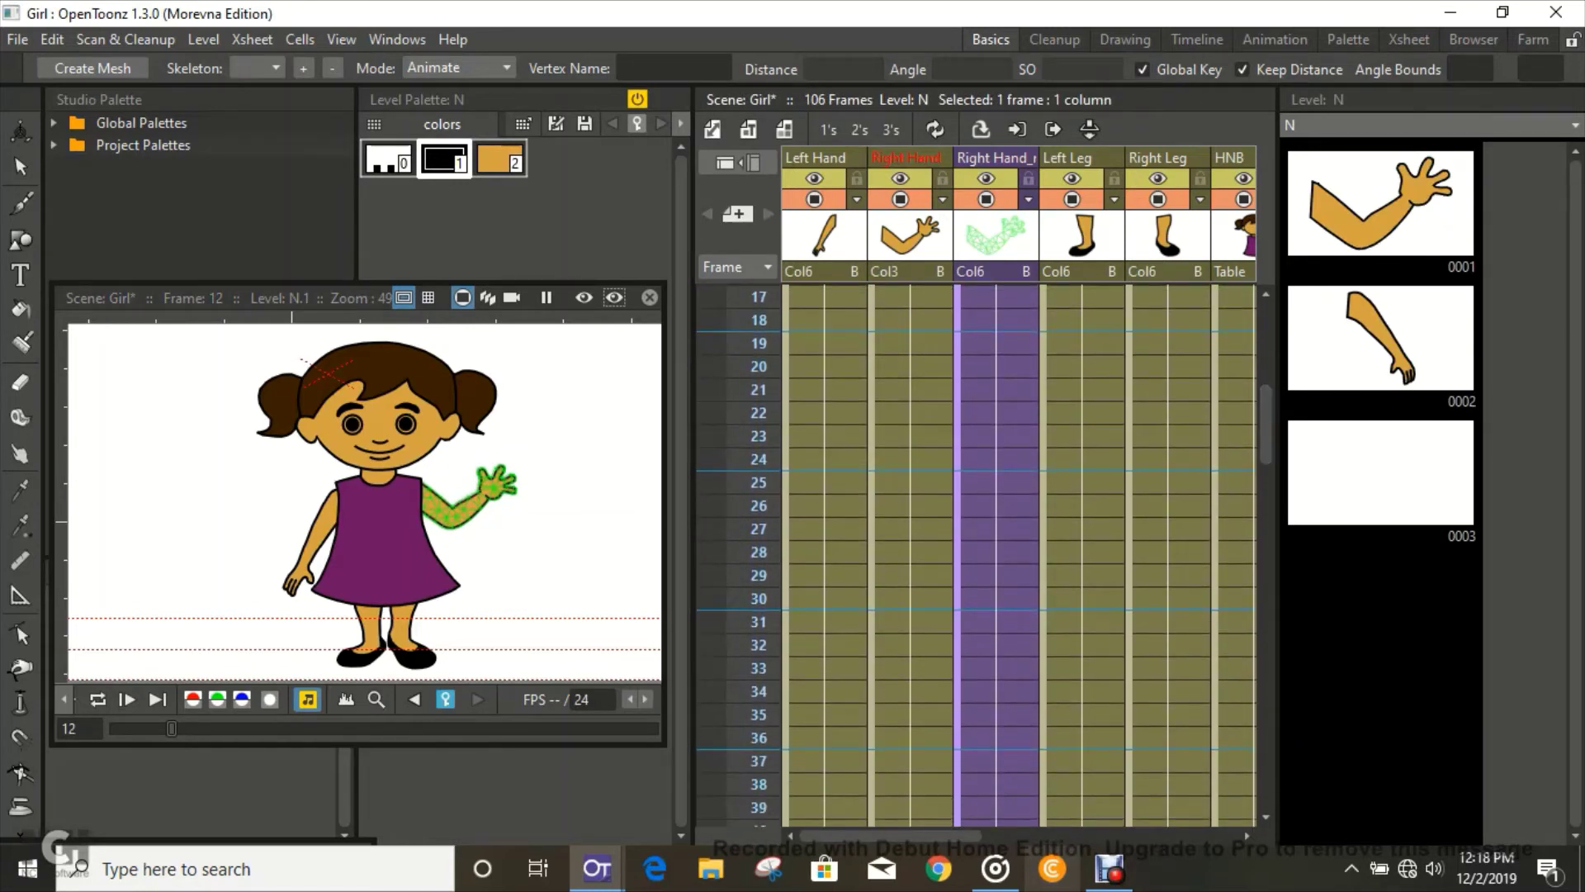
pyautogui.click(995, 459)
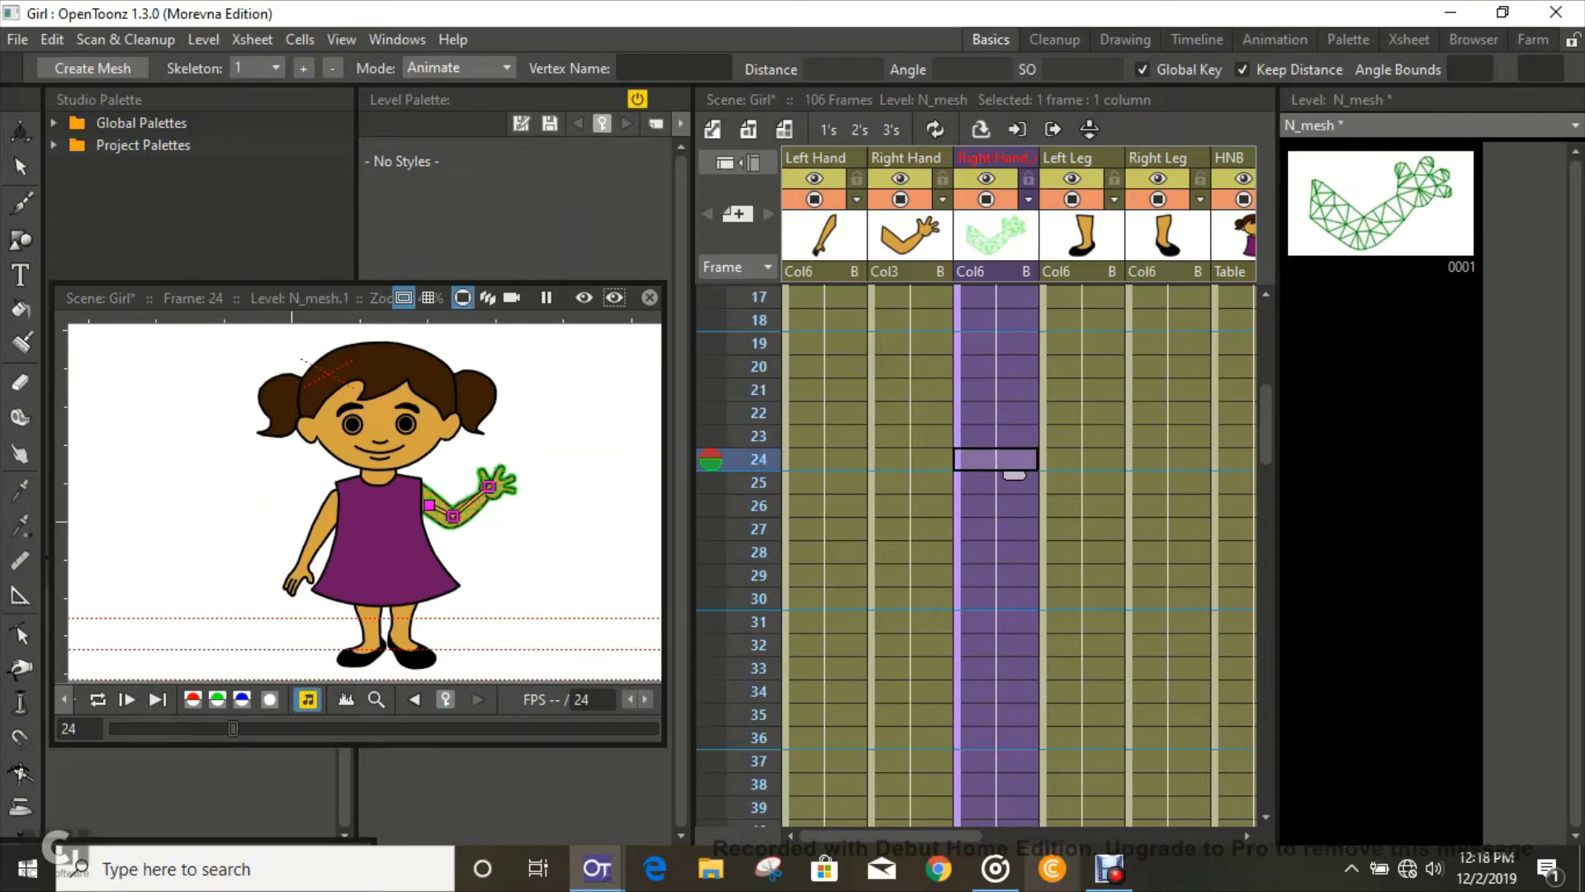
pyautogui.moveTo(489, 486); pyautogui.dragTo(471, 473)
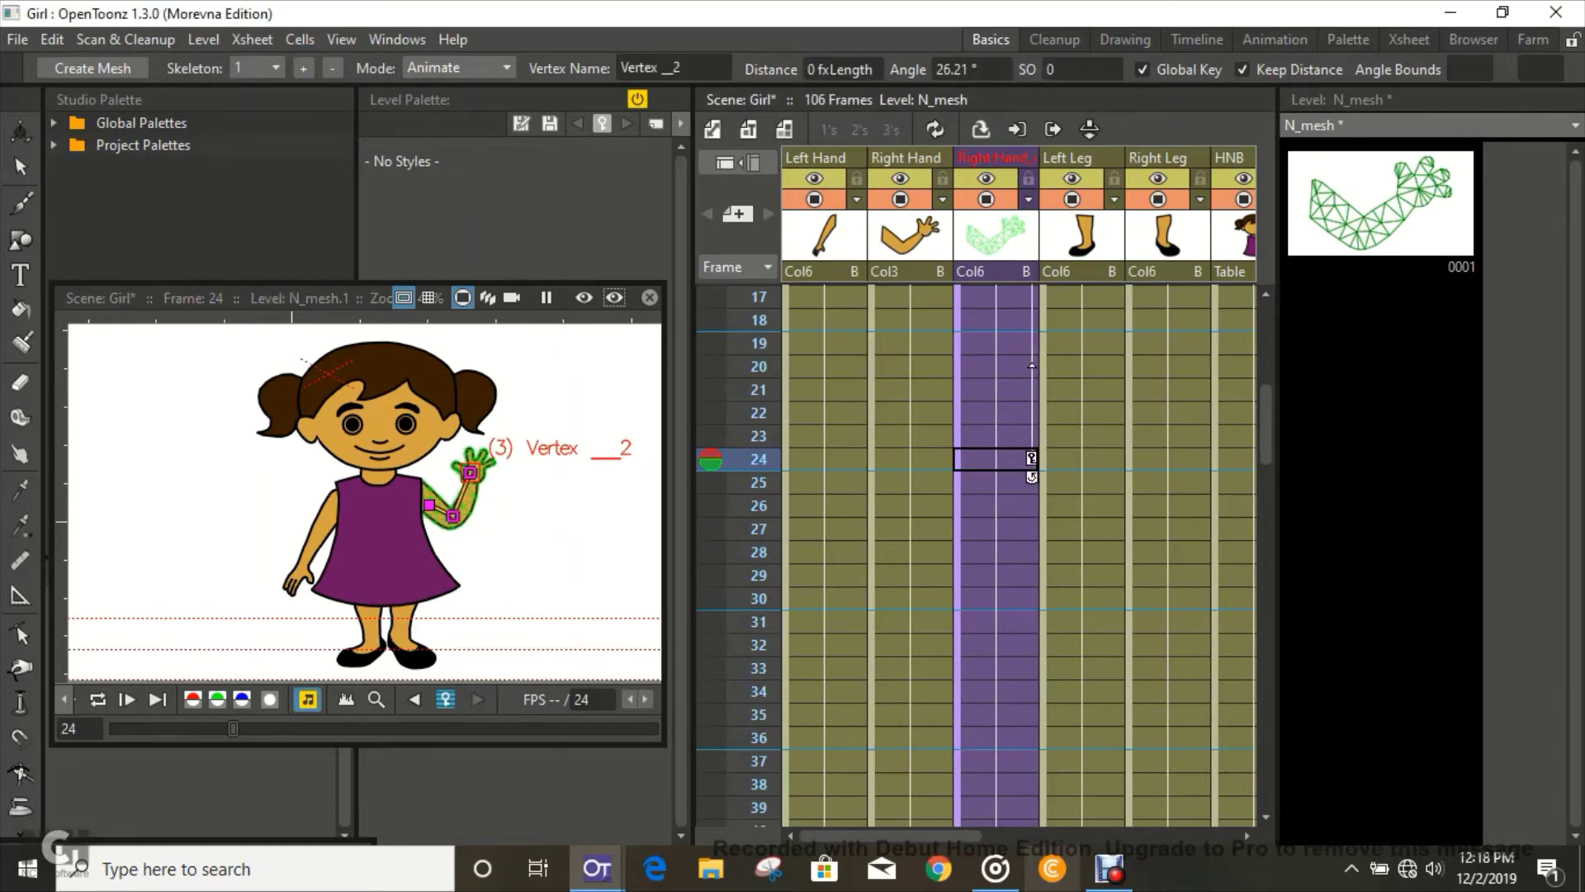
pyautogui.click(909, 459)
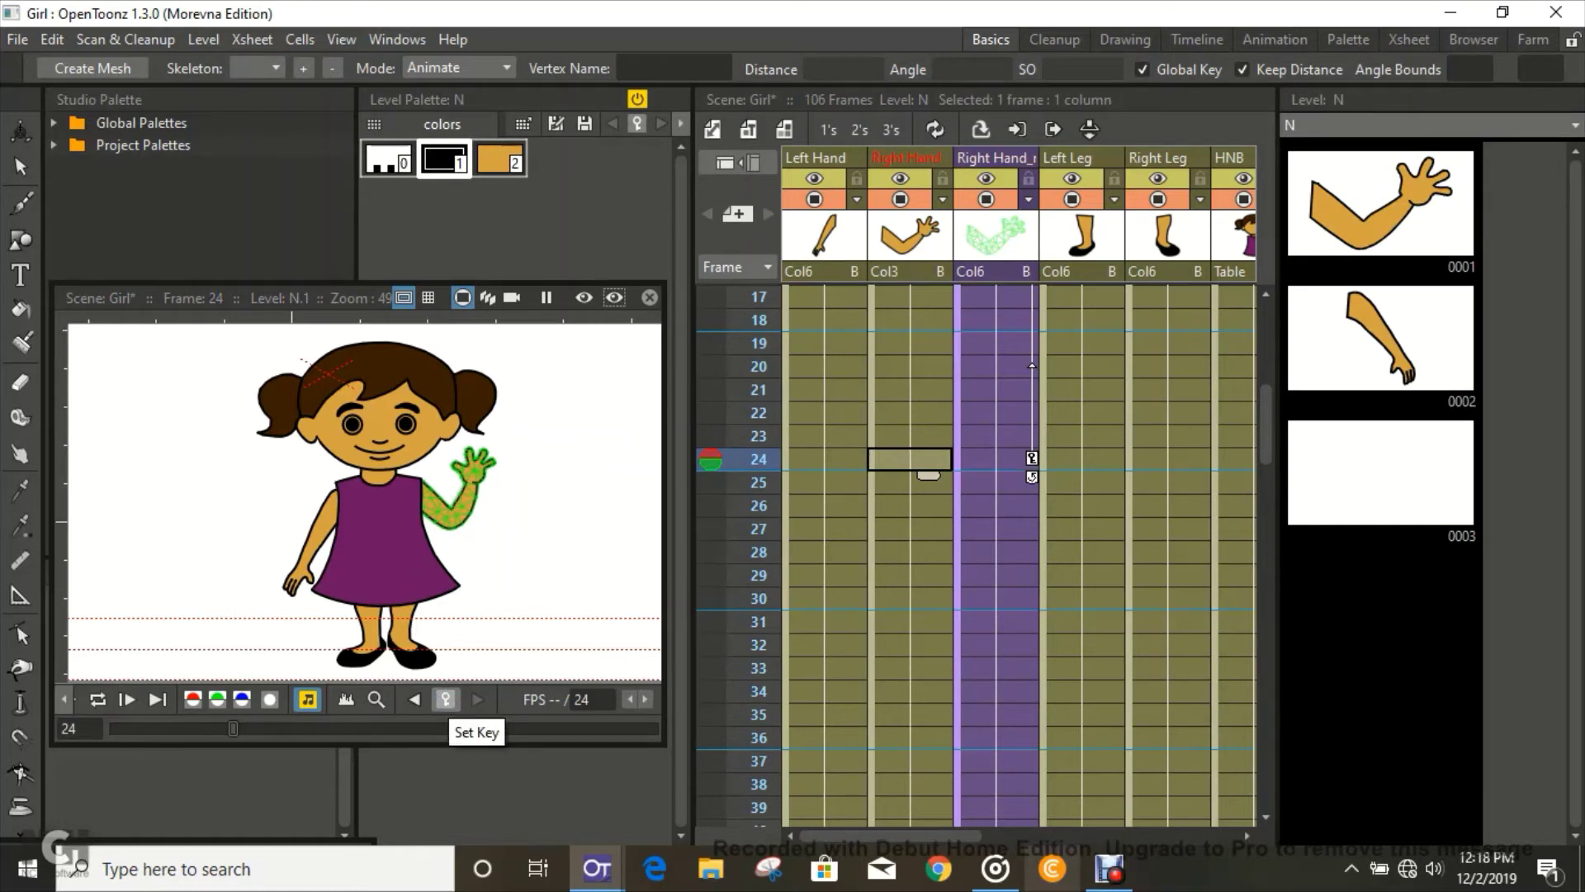
pyautogui.click(446, 699)
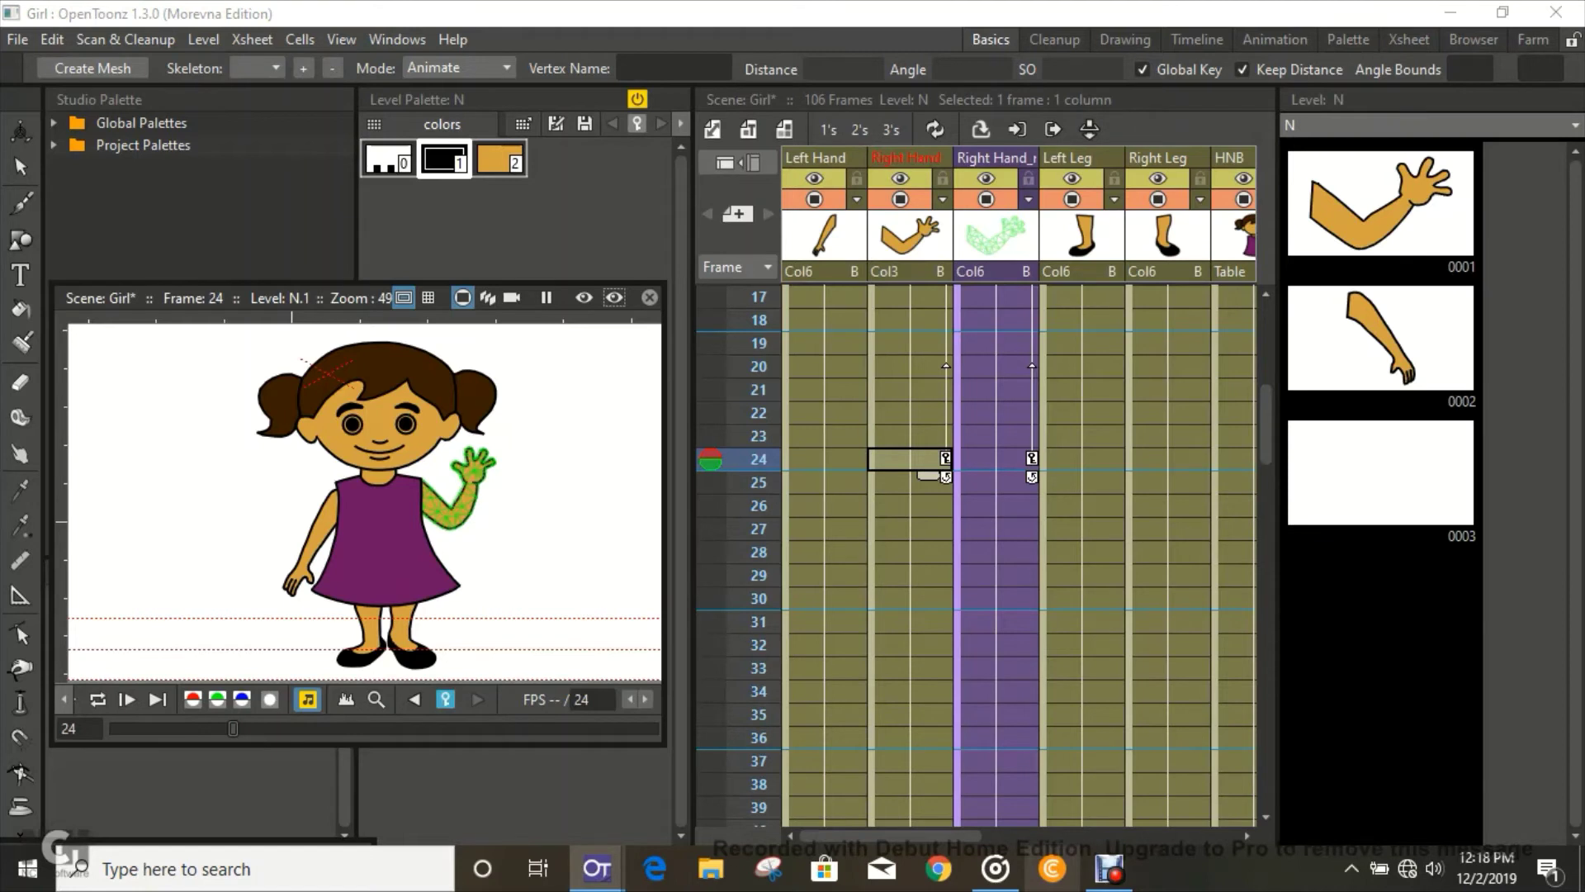
# - At frame 36, rotate the mesh's hand vertex down to about -0.9° and set a key on the Right Hand column
pyautogui.scroll(-4, 1266, 425)
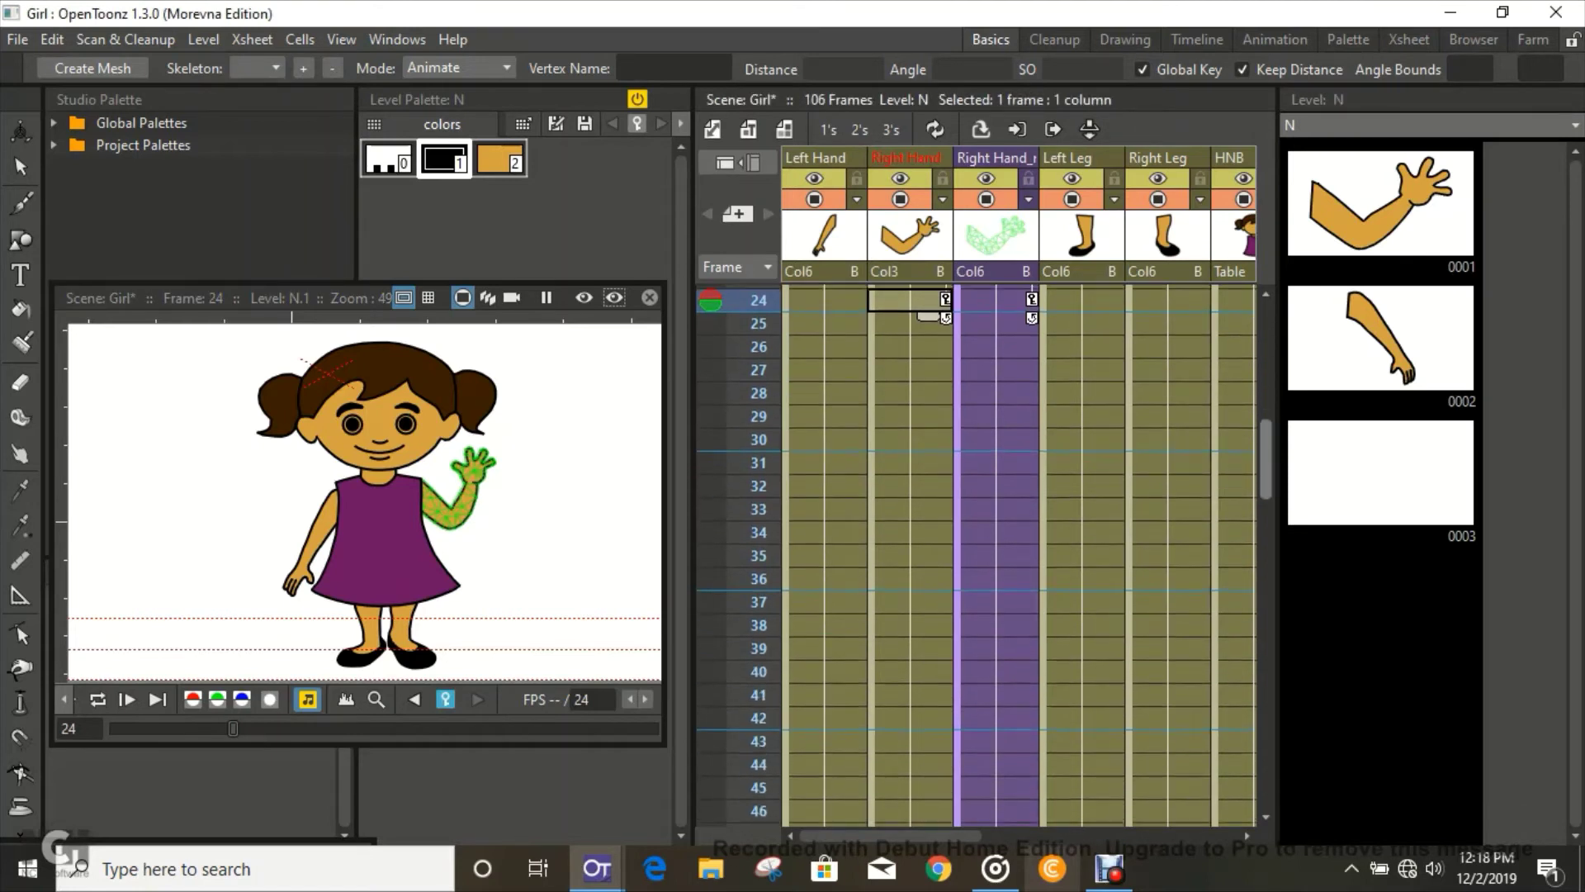
pyautogui.scroll(2, 982, 553)
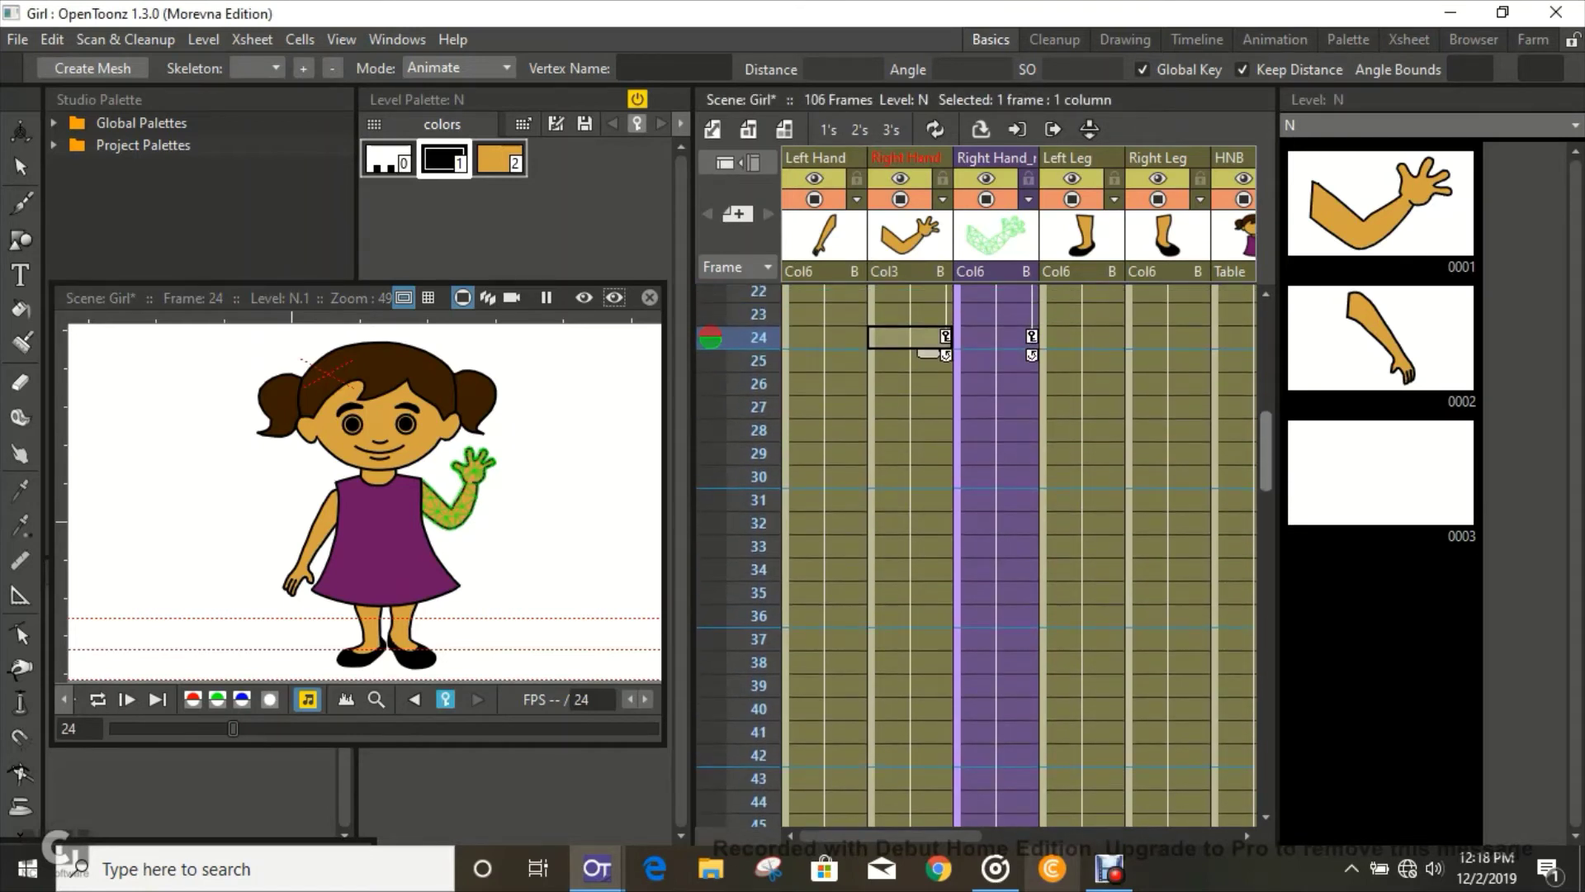
pyautogui.scroll(-1, 983, 553)
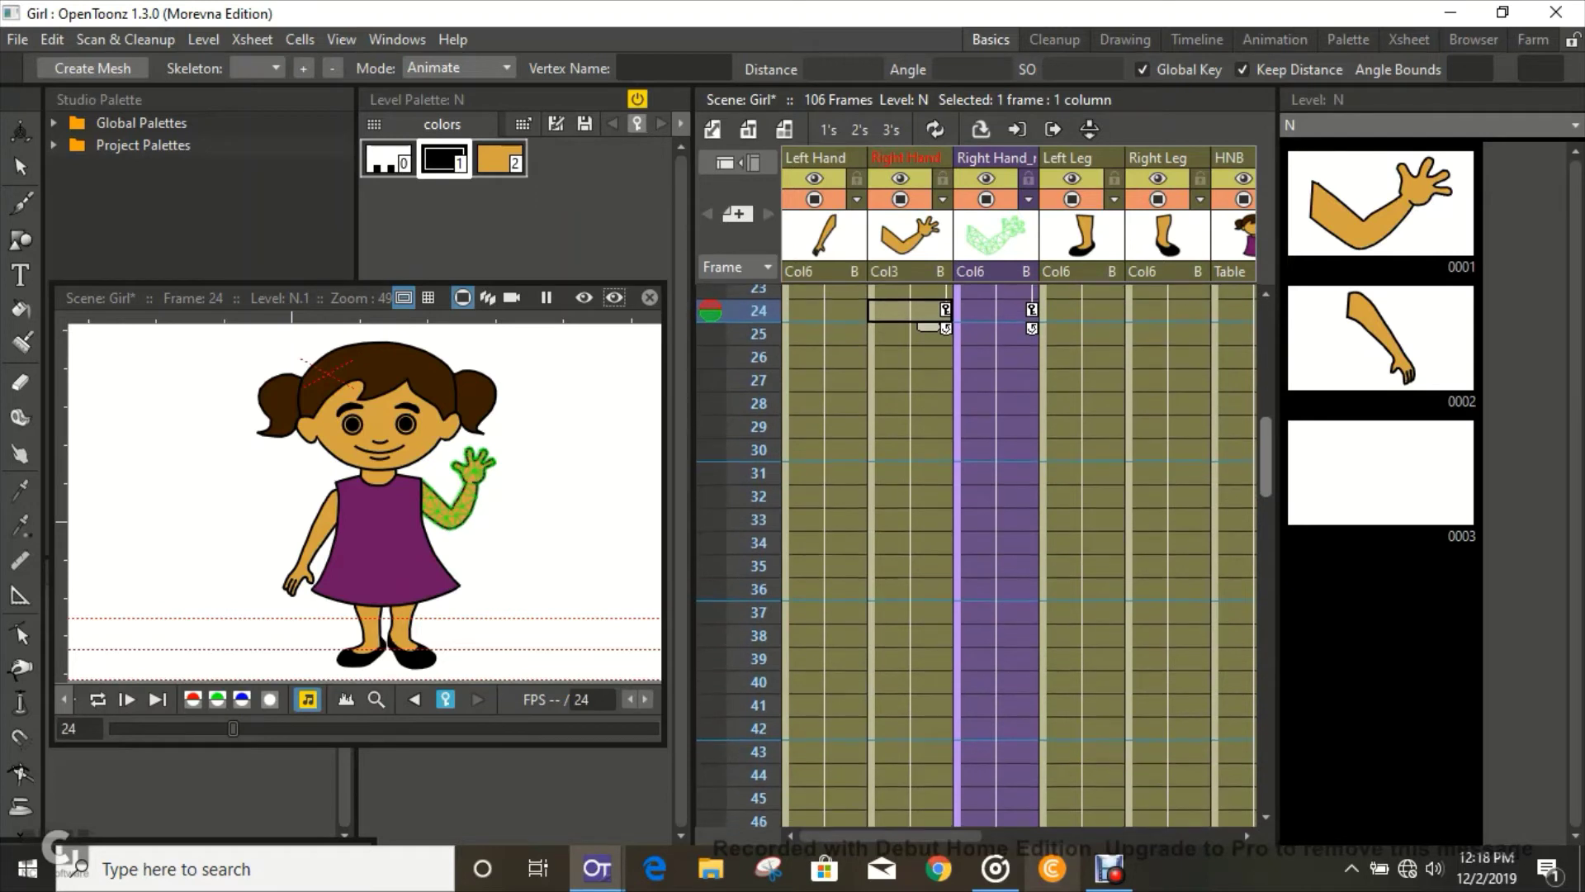
pyautogui.scroll(1, 983, 553)
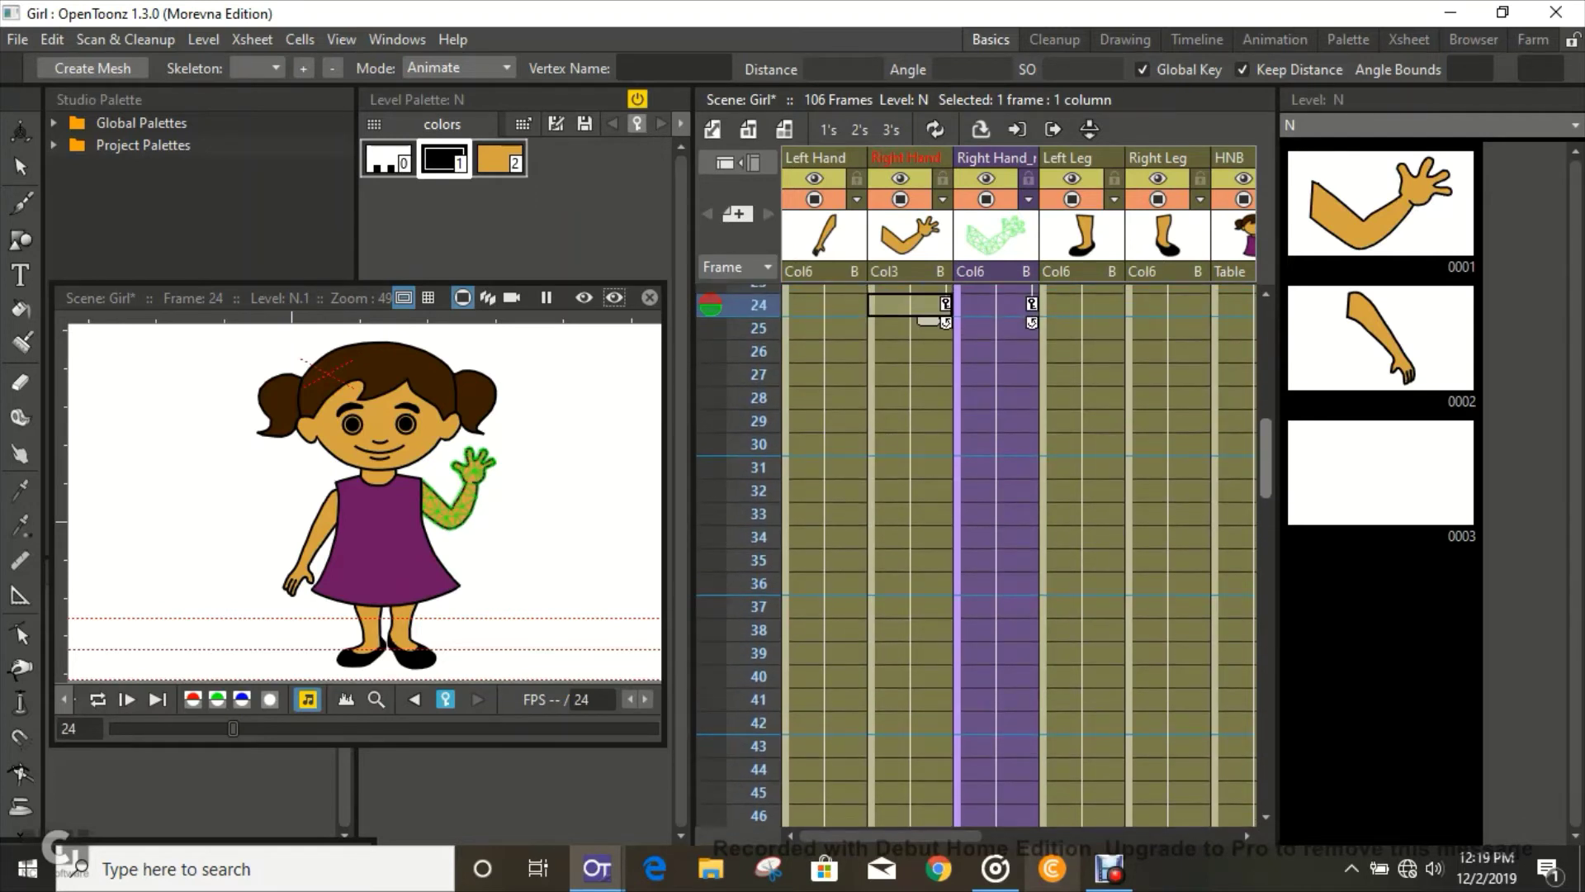
pyautogui.scroll(-1, 982, 553)
pyautogui.scroll(1, 983, 553)
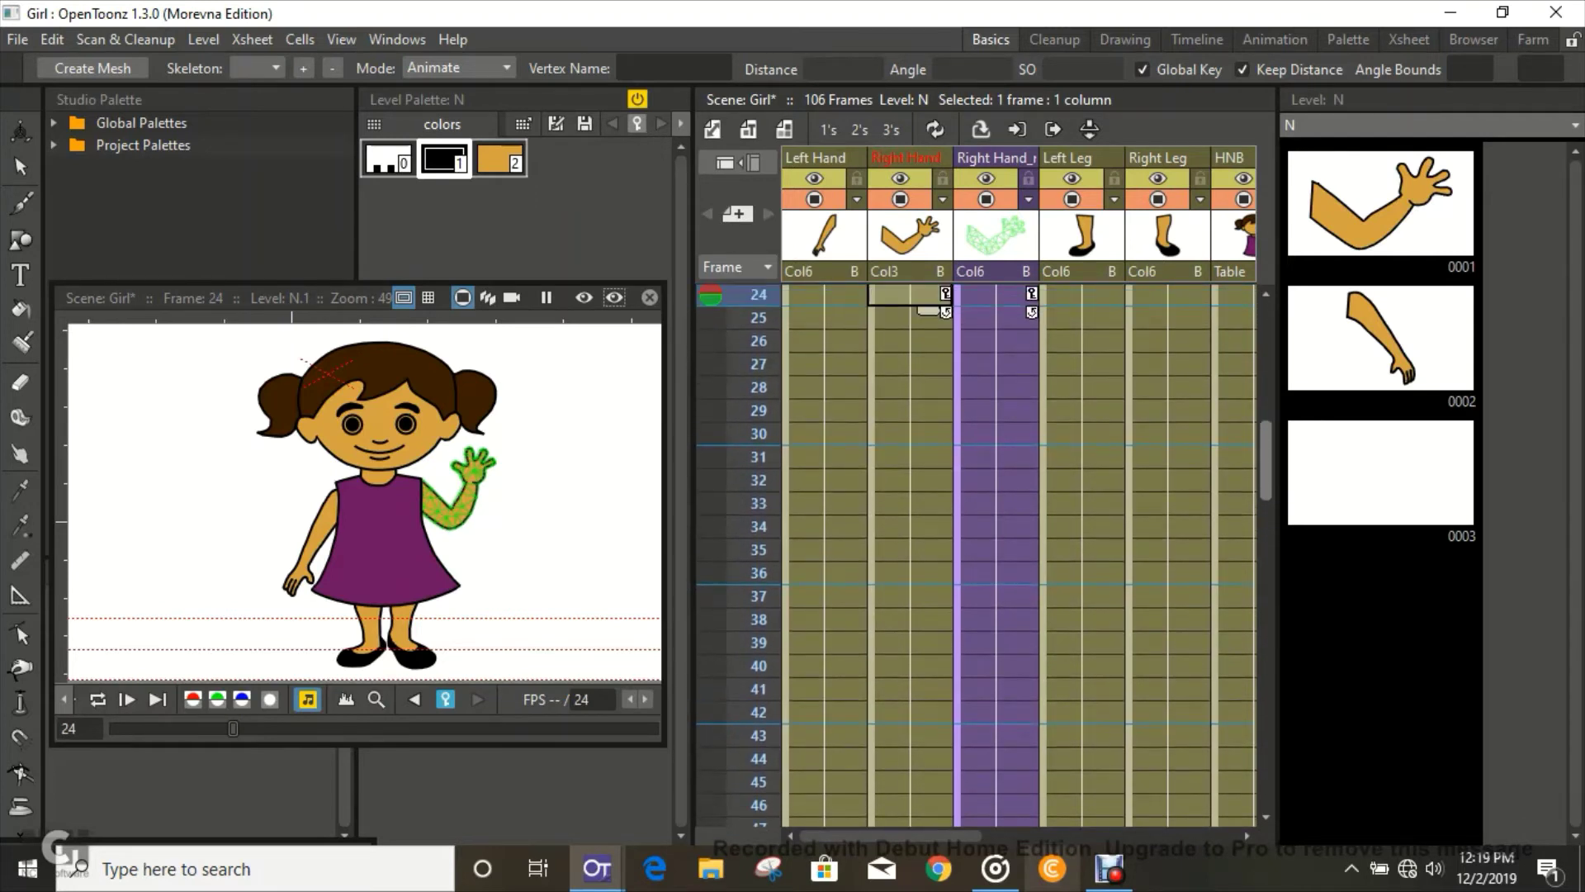
pyautogui.scroll(1, 982, 553)
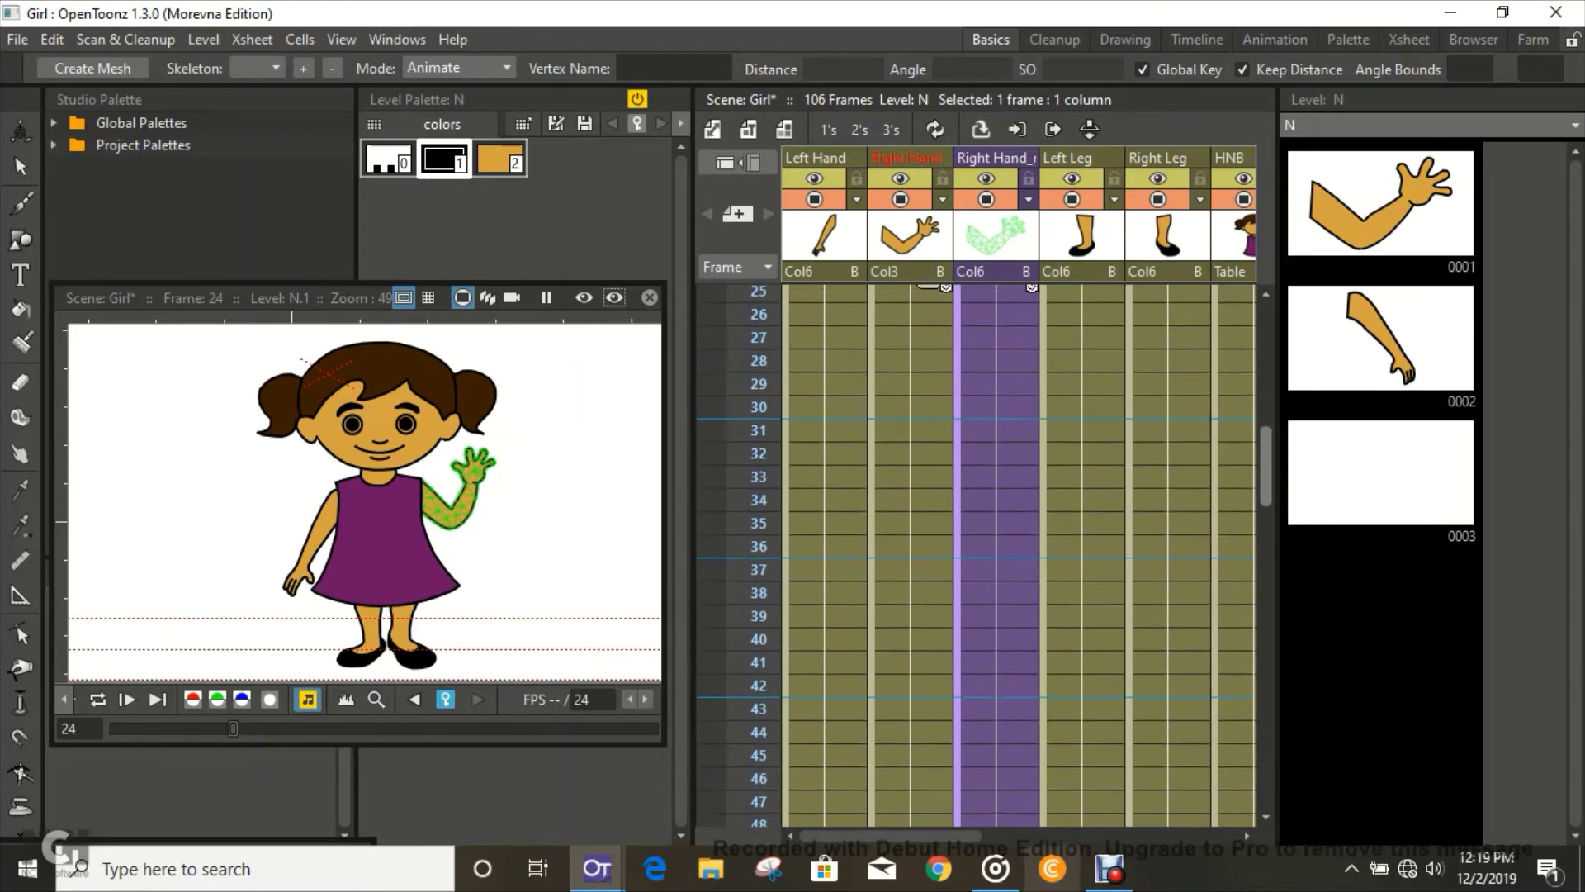
pyautogui.scroll(-1, 982, 553)
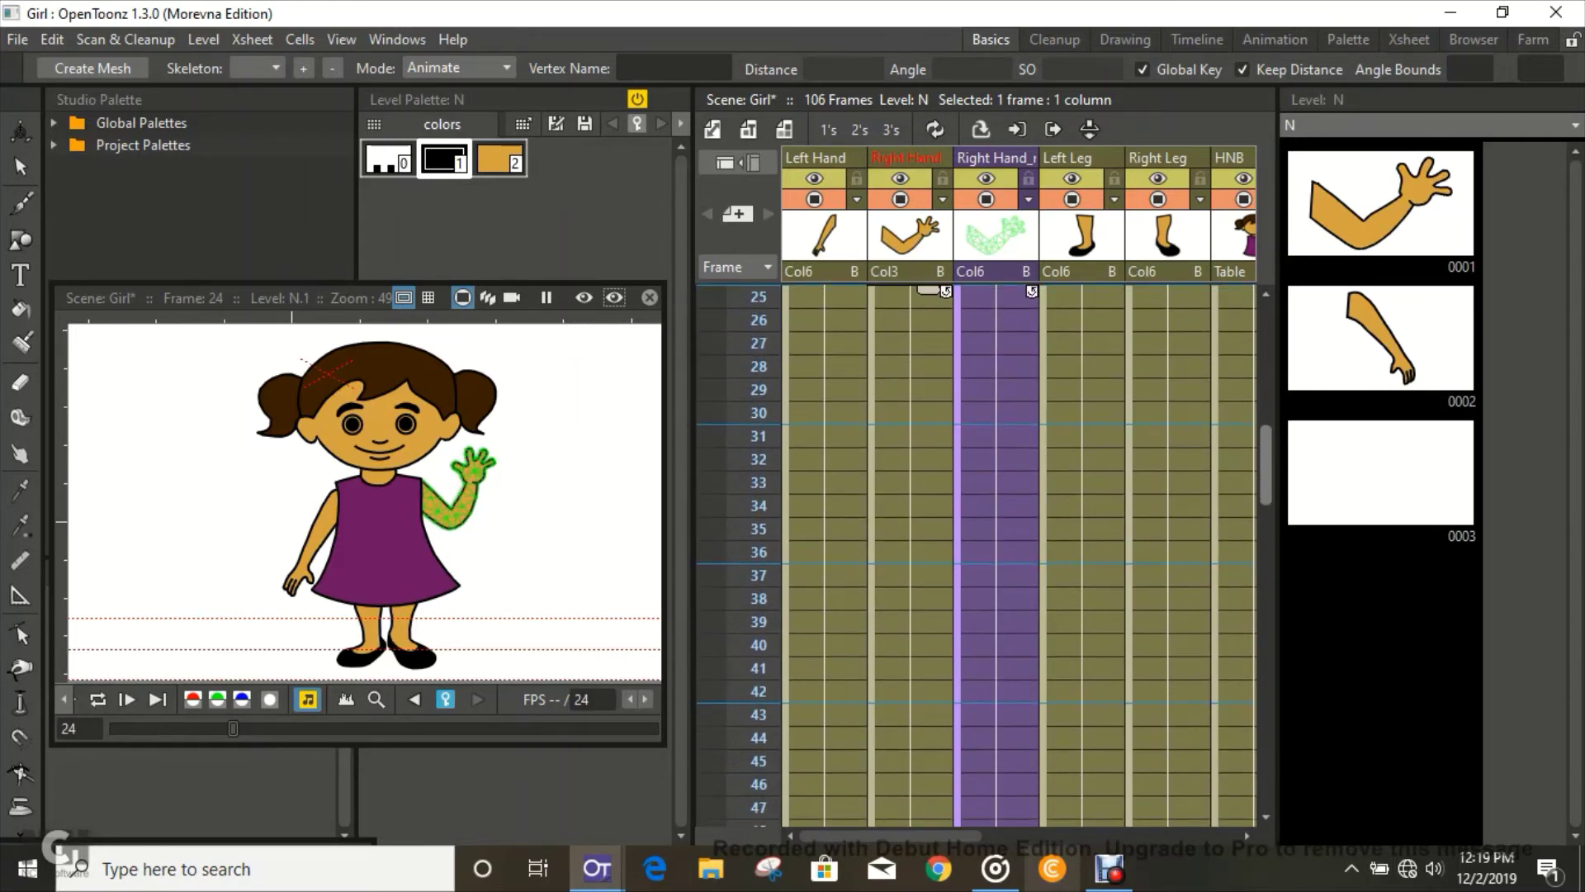
pyautogui.click(995, 552)
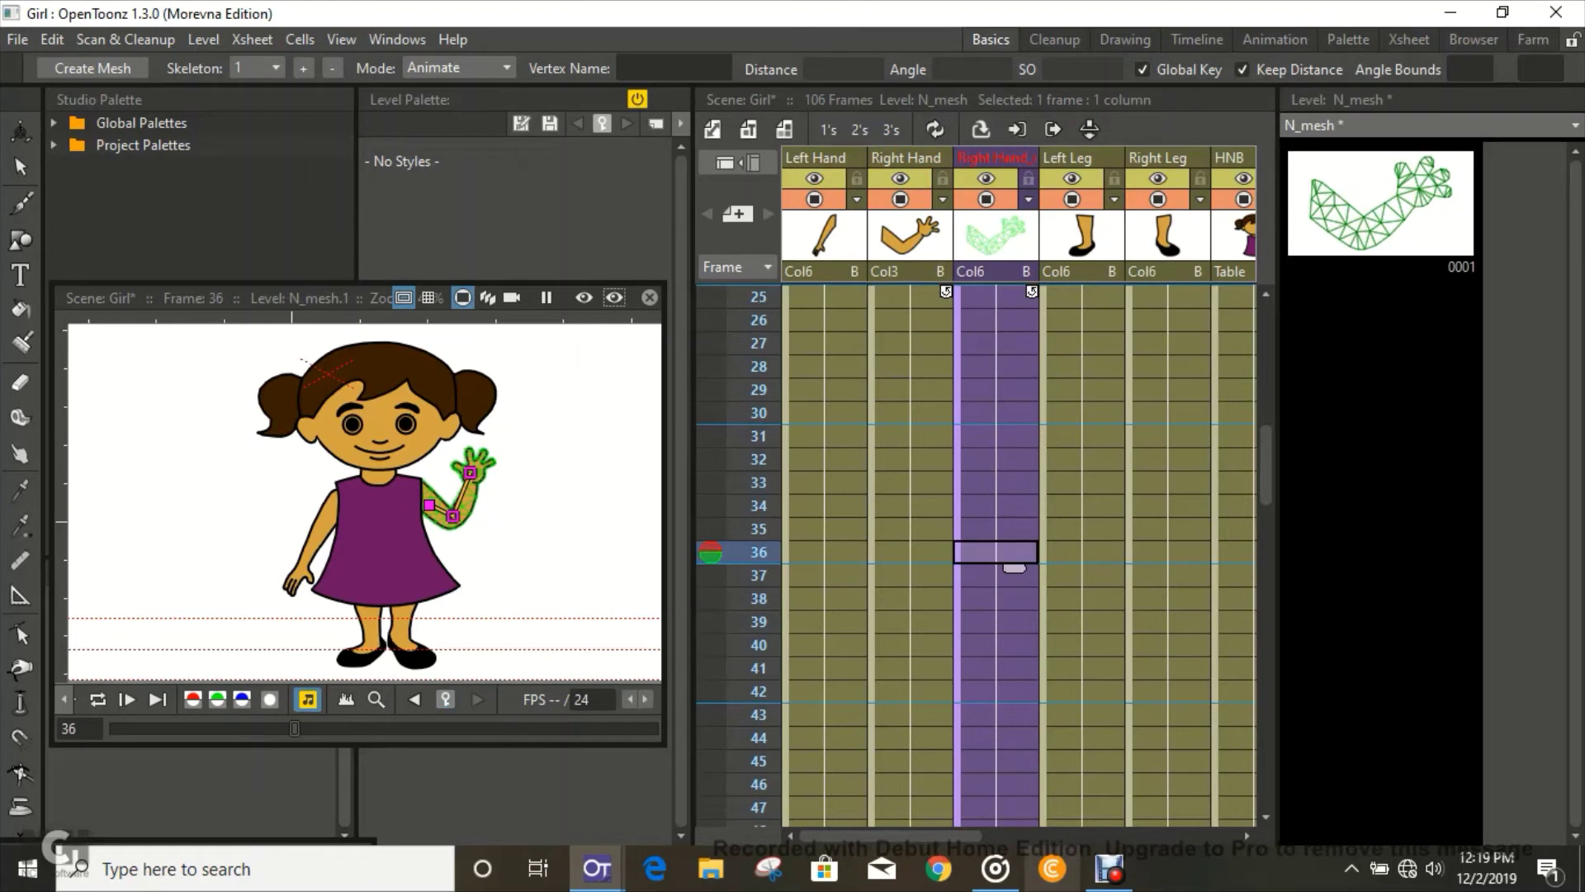
pyautogui.moveTo(470, 473); pyautogui.dragTo(488, 485)
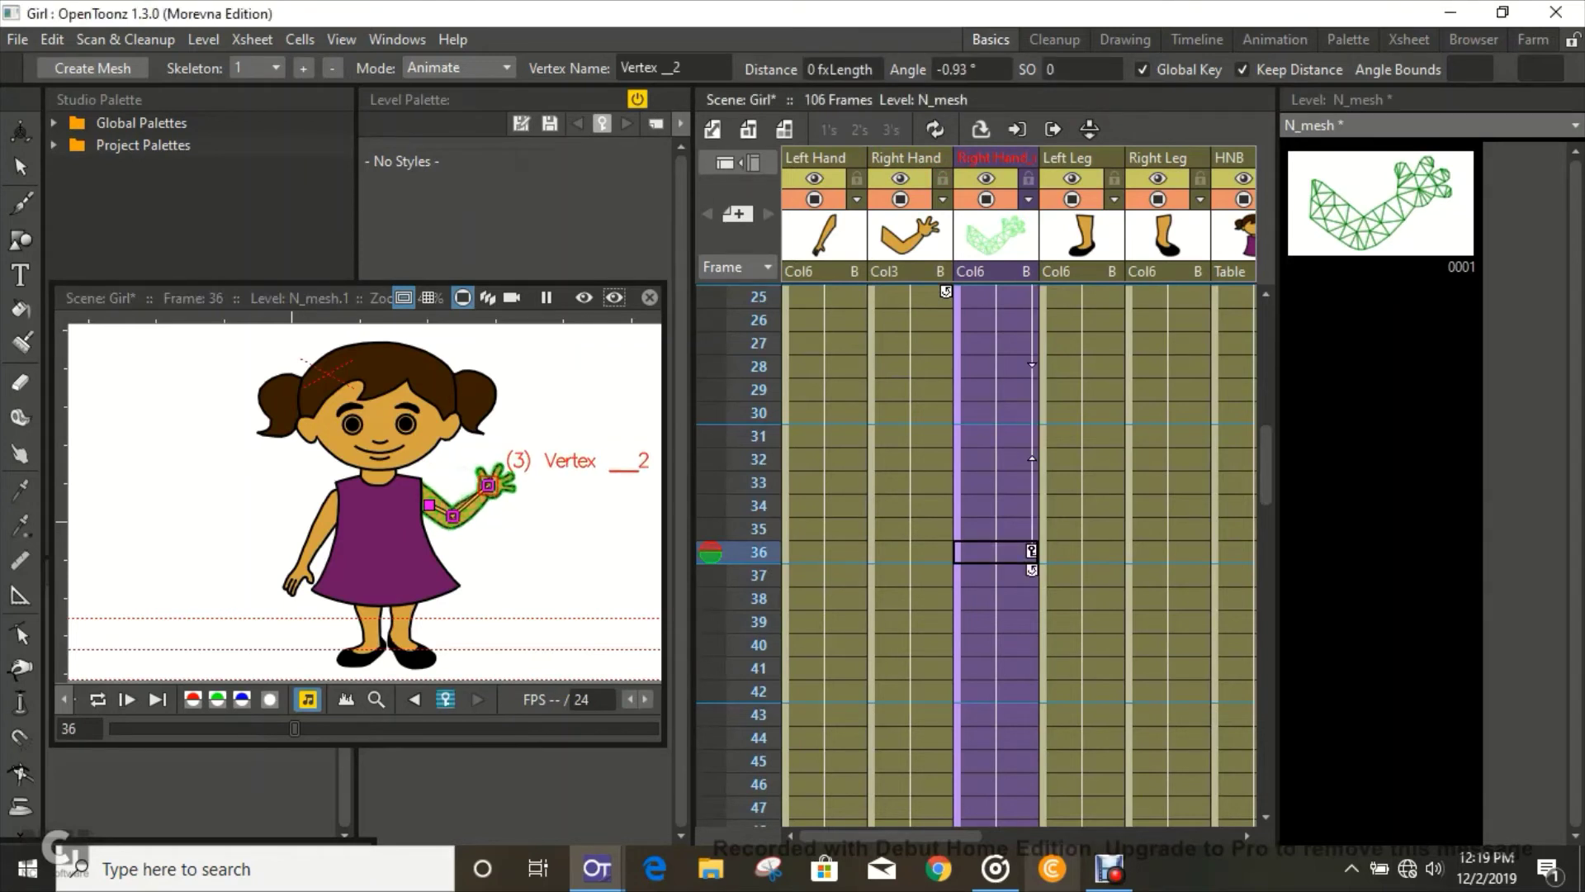
pyautogui.click(909, 552)
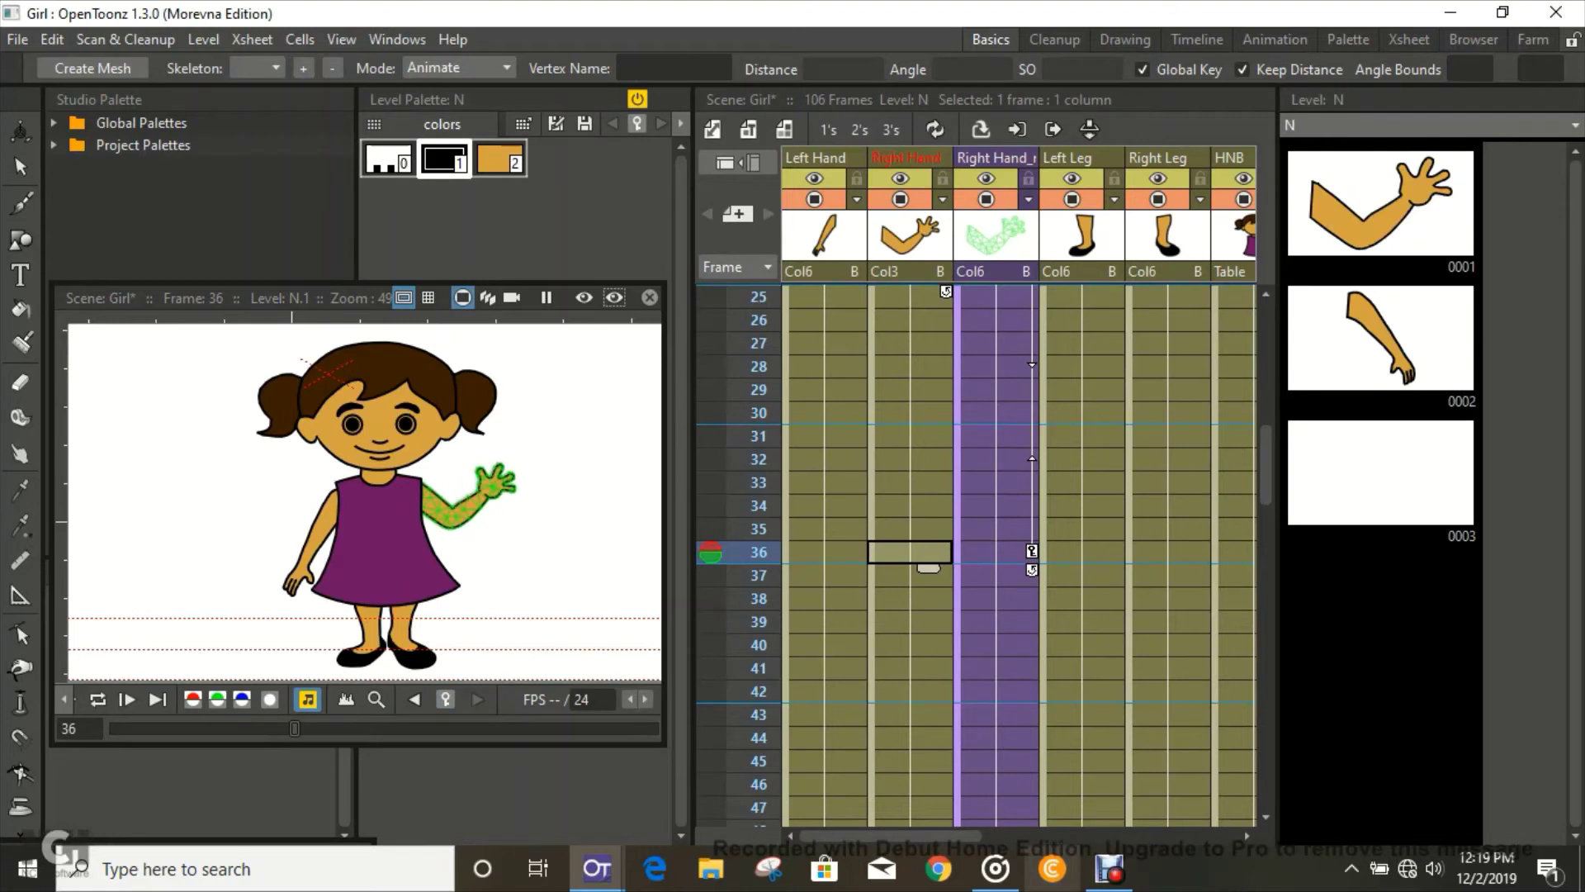
pyautogui.click(446, 700)
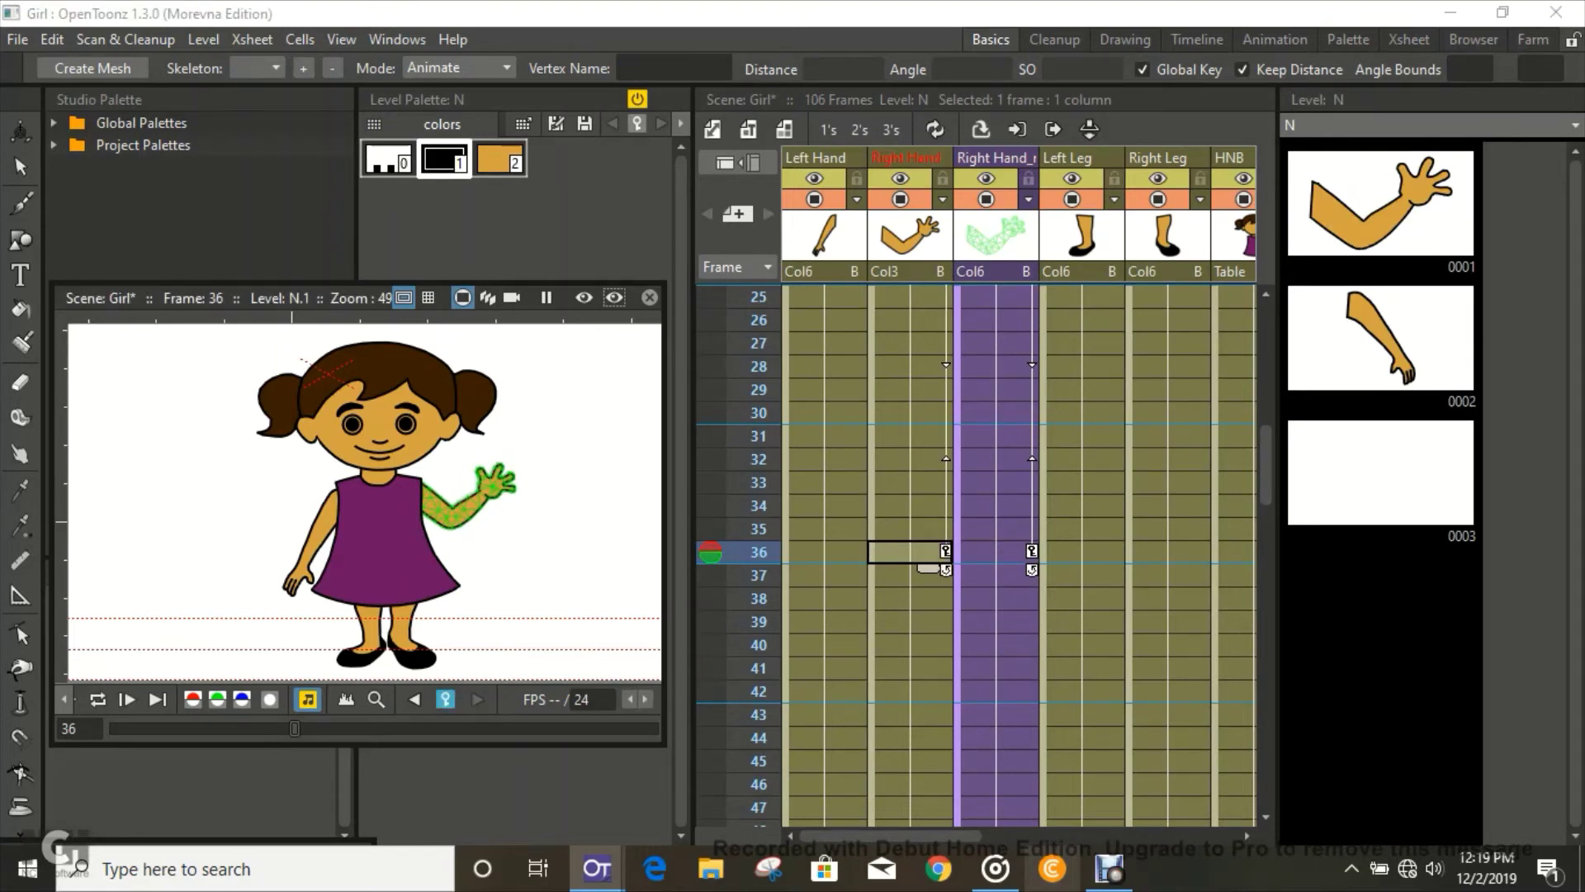
# - At frame 48, rotate the mesh's hand vertex up to about 20.9° and set a key on the Right Hand column
pyautogui.moveTo(1266, 466); pyautogui.dragTo(1266, 506)
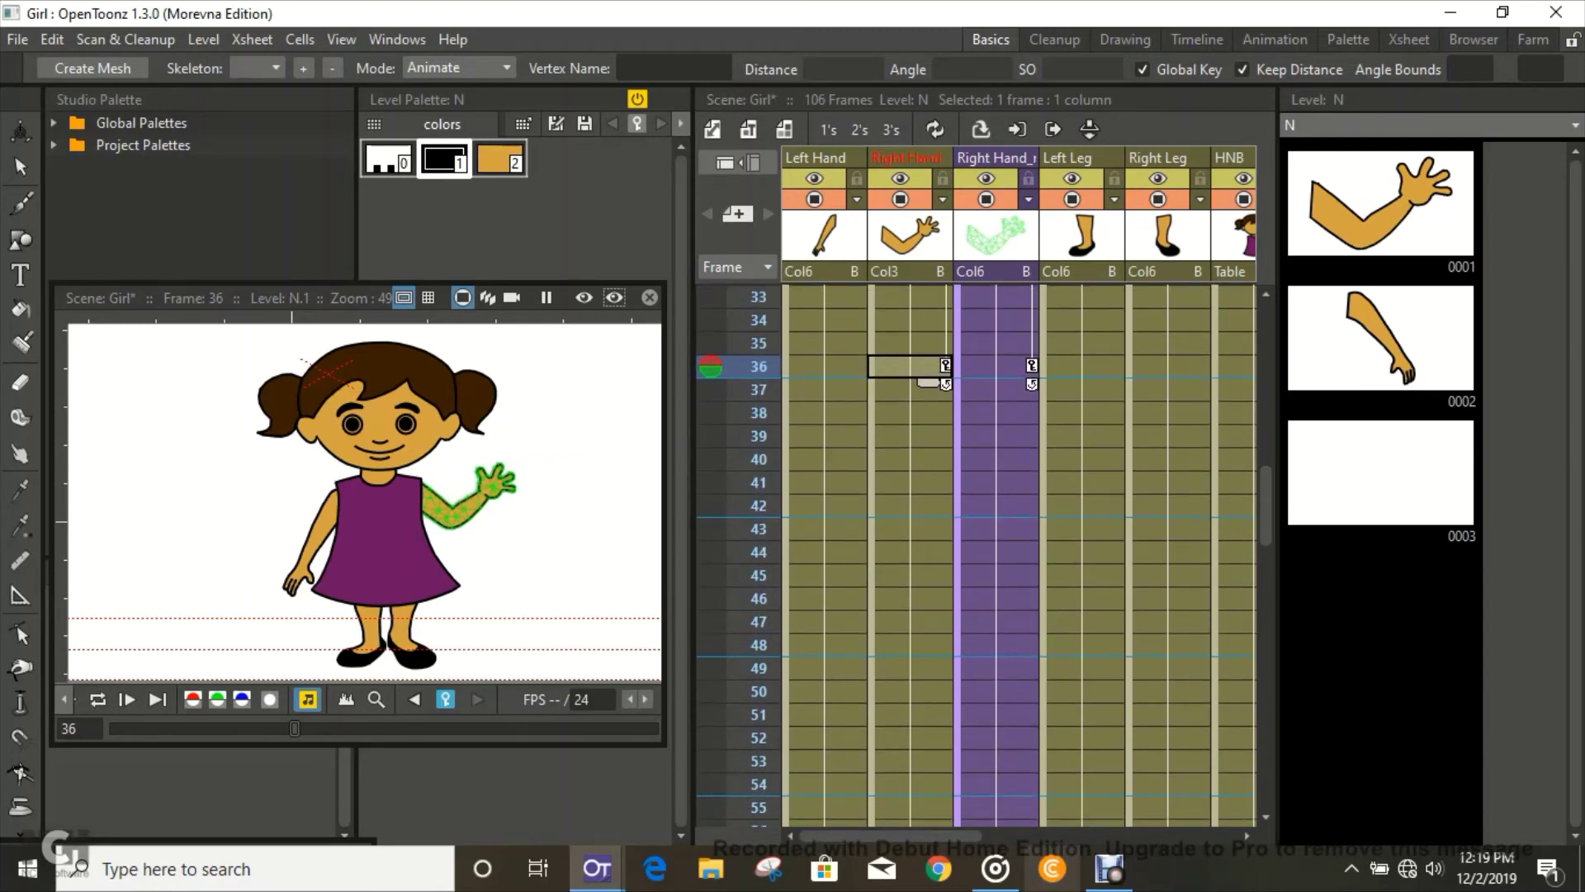
pyautogui.click(996, 645)
pyautogui.moveTo(488, 485); pyautogui.dragTo(475, 475)
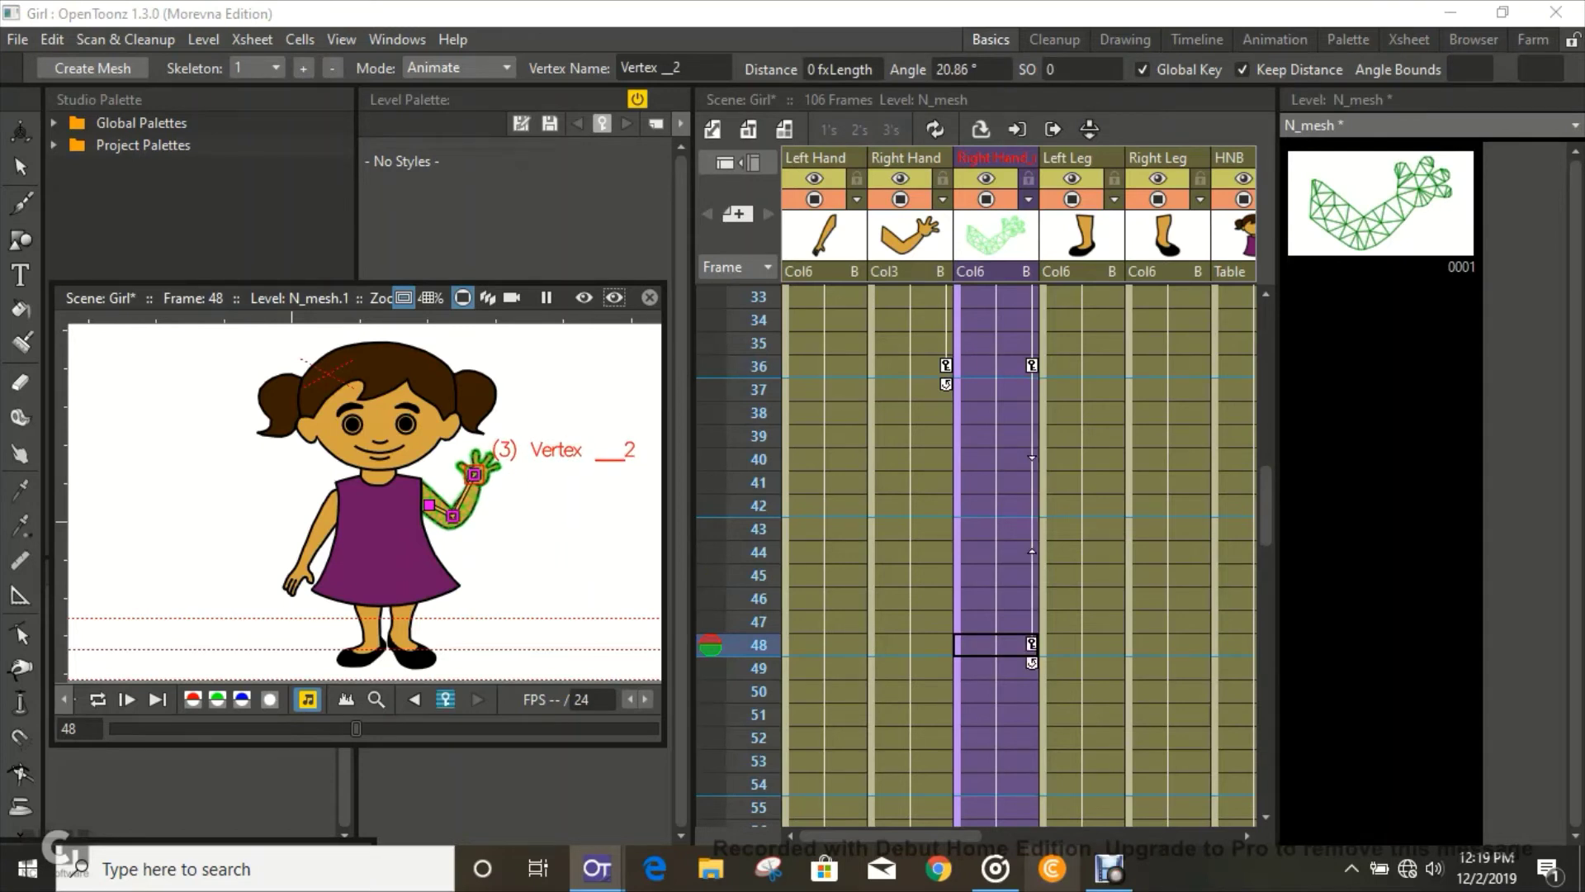
pyautogui.click(910, 645)
pyautogui.click(446, 699)
# - At frame 60, rotate the mesh's hand vertex down to about -2.2° and set a key on the Right Hand column
pyautogui.scroll(-4, 1015, 553)
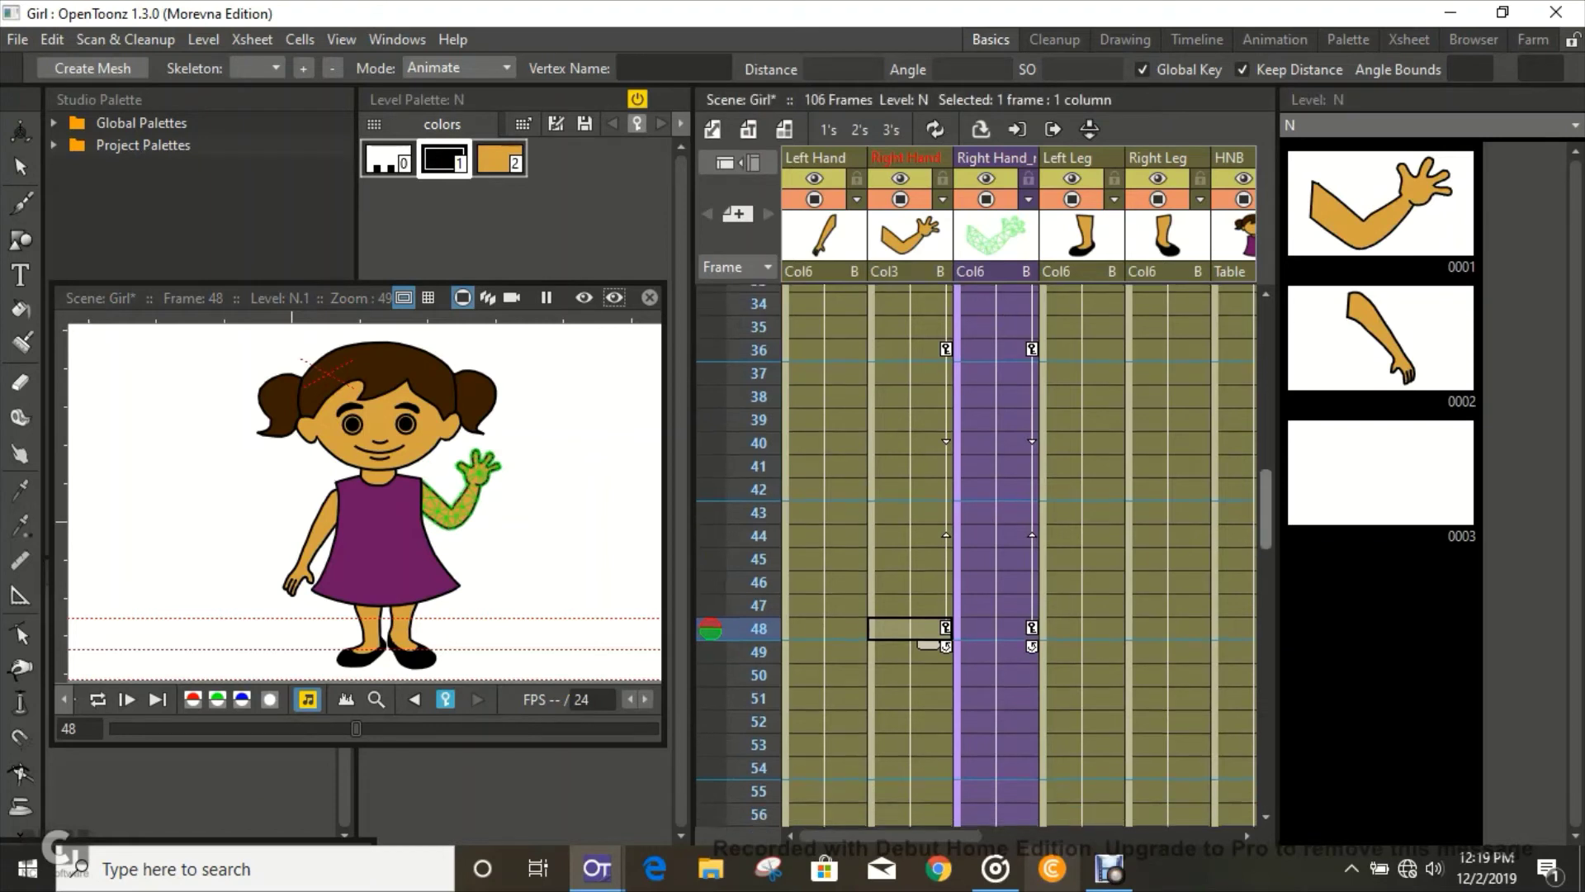
pyautogui.scroll(-1, 1015, 553)
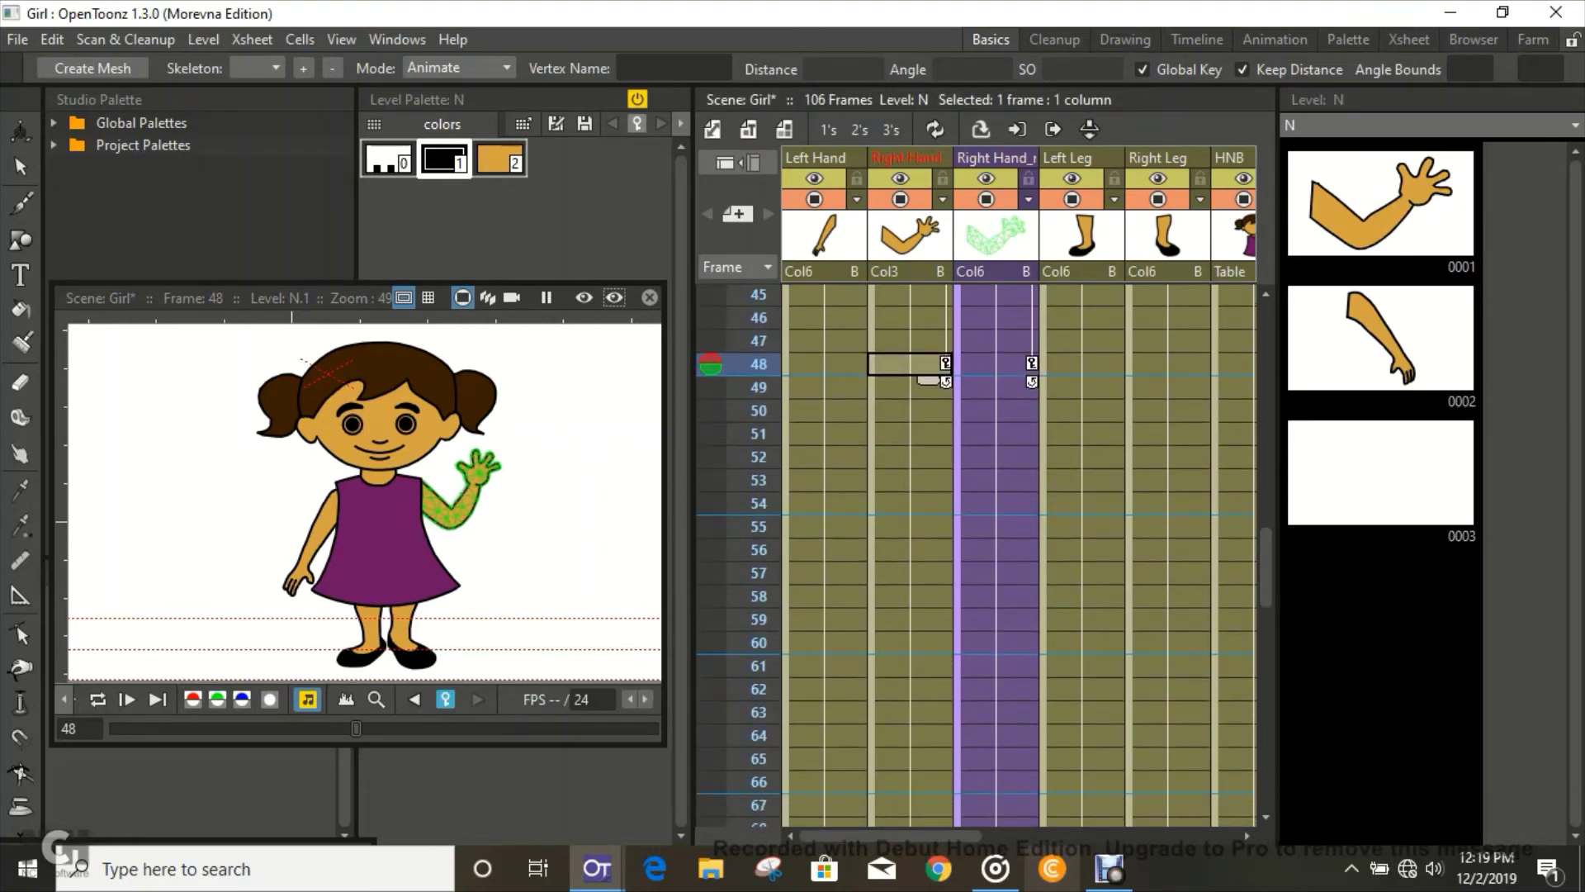
pyautogui.click(996, 643)
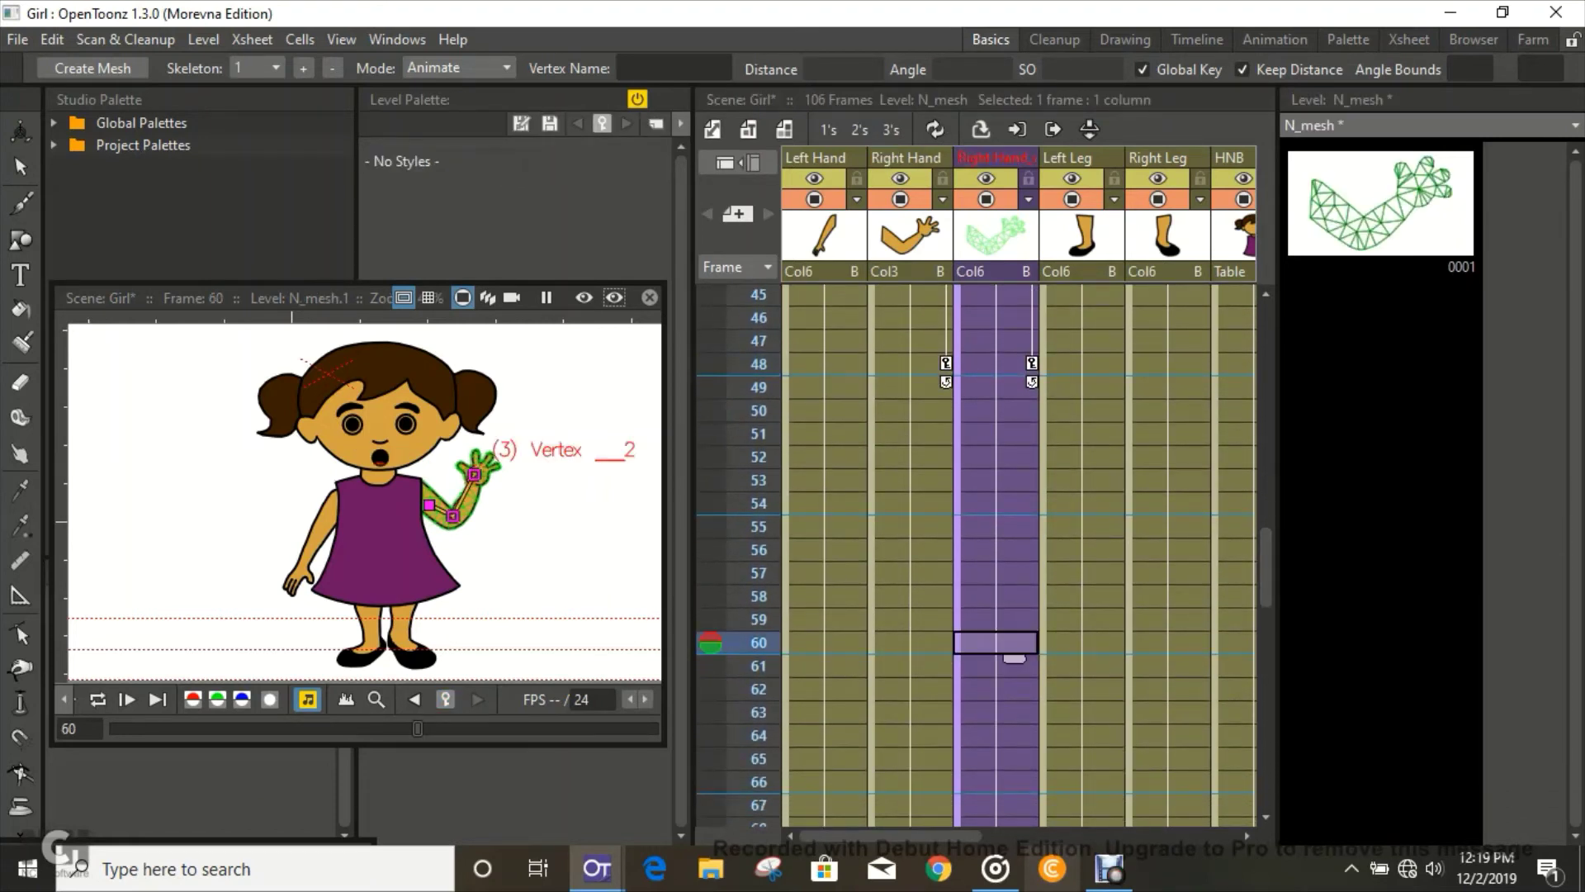
pyautogui.moveTo(475, 474); pyautogui.dragTo(489, 487)
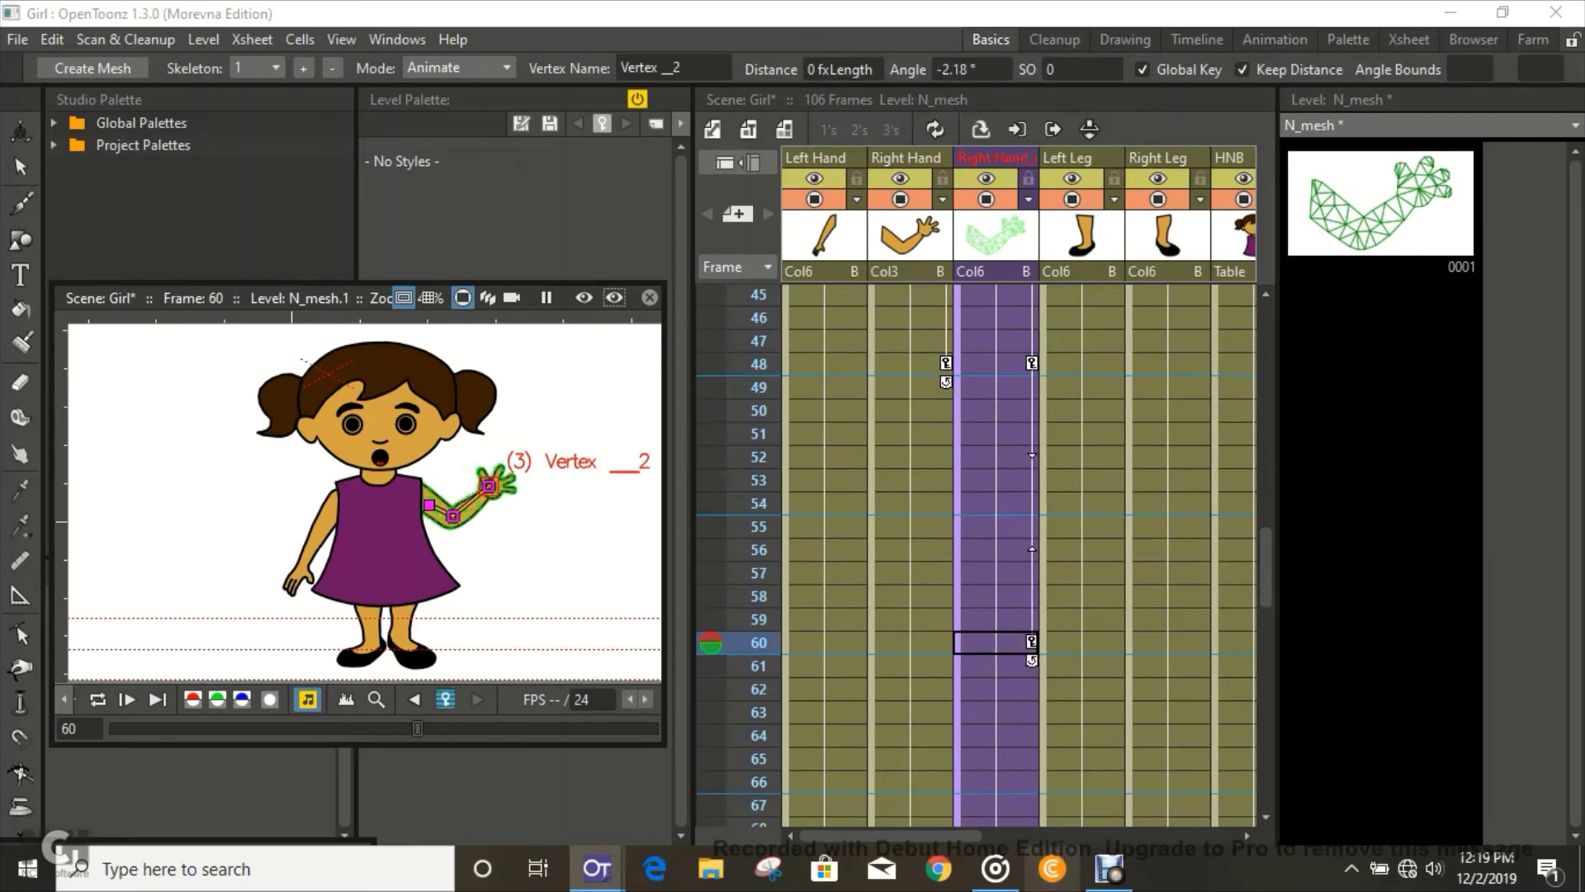
pyautogui.click(909, 643)
pyautogui.click(445, 700)
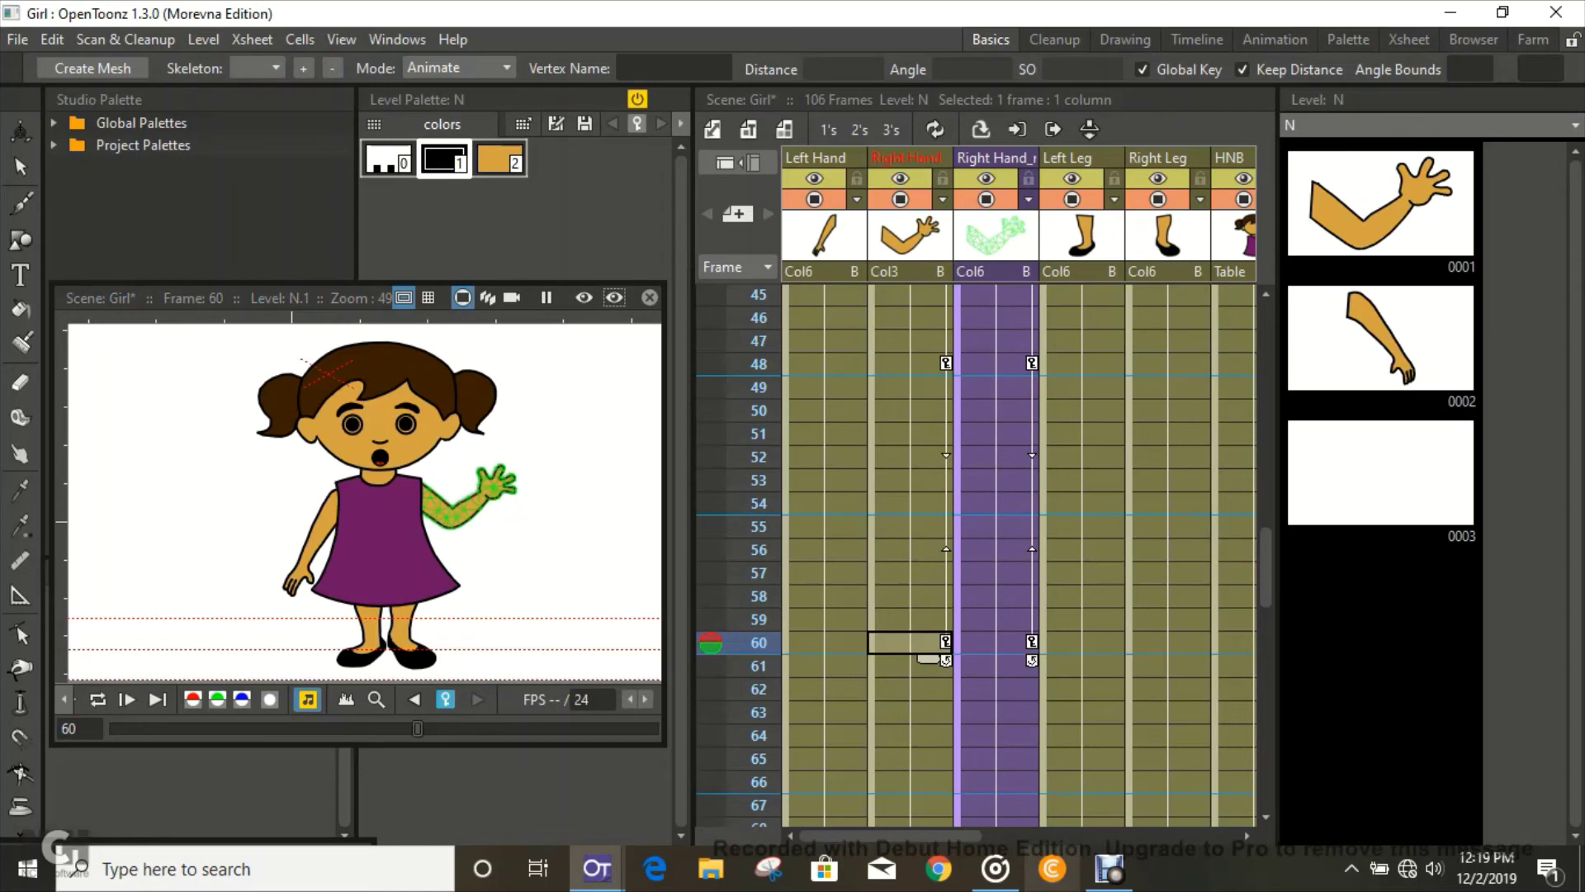
# - Play the hand-waving animation in a loop from frame 1 to check the motion, and stop the loop
pyautogui.moveTo(1265, 567); pyautogui.dragTo(1265, 709)
pyautogui.scroll(-4, 731, 797)
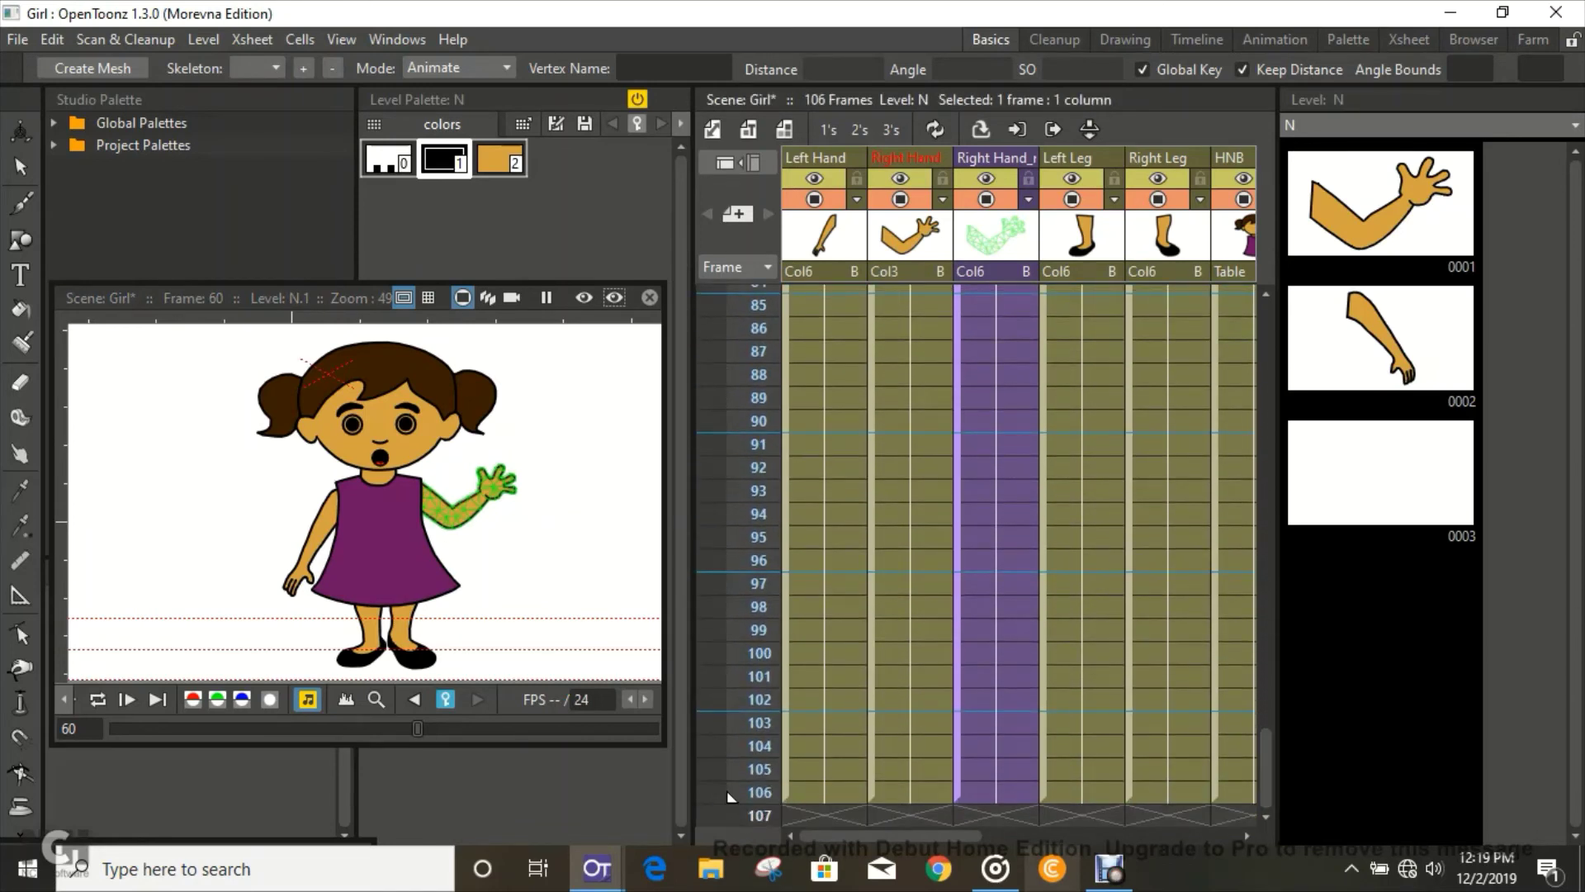
pyautogui.scroll(4, 747, 559)
pyautogui.scroll(8, 731, 642)
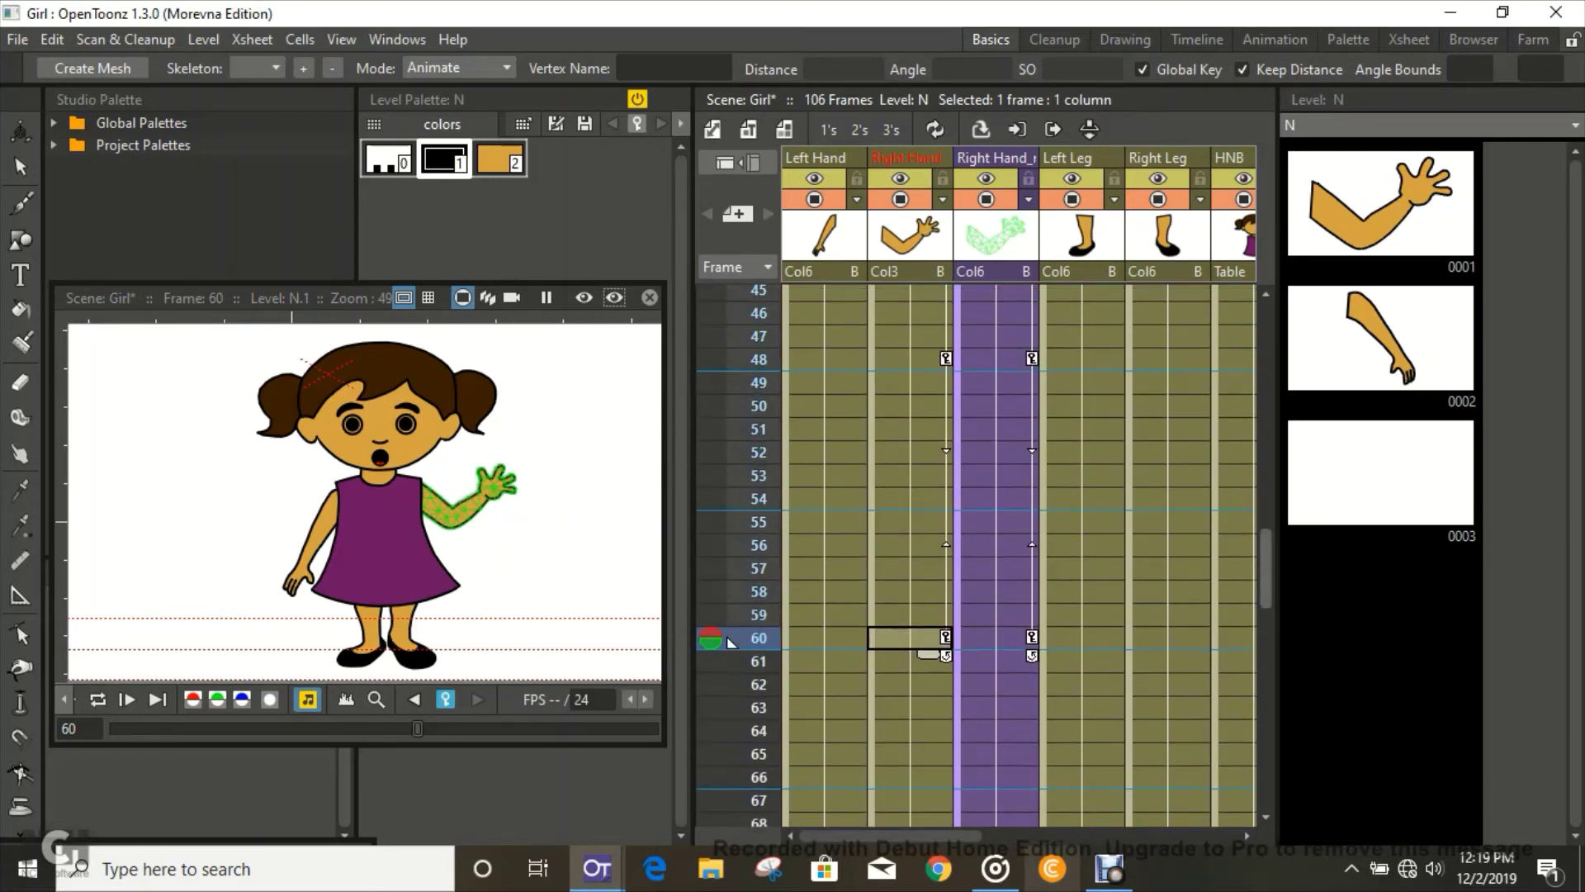
pyautogui.scroll(3, 730, 642)
pyautogui.scroll(9, 737, 559)
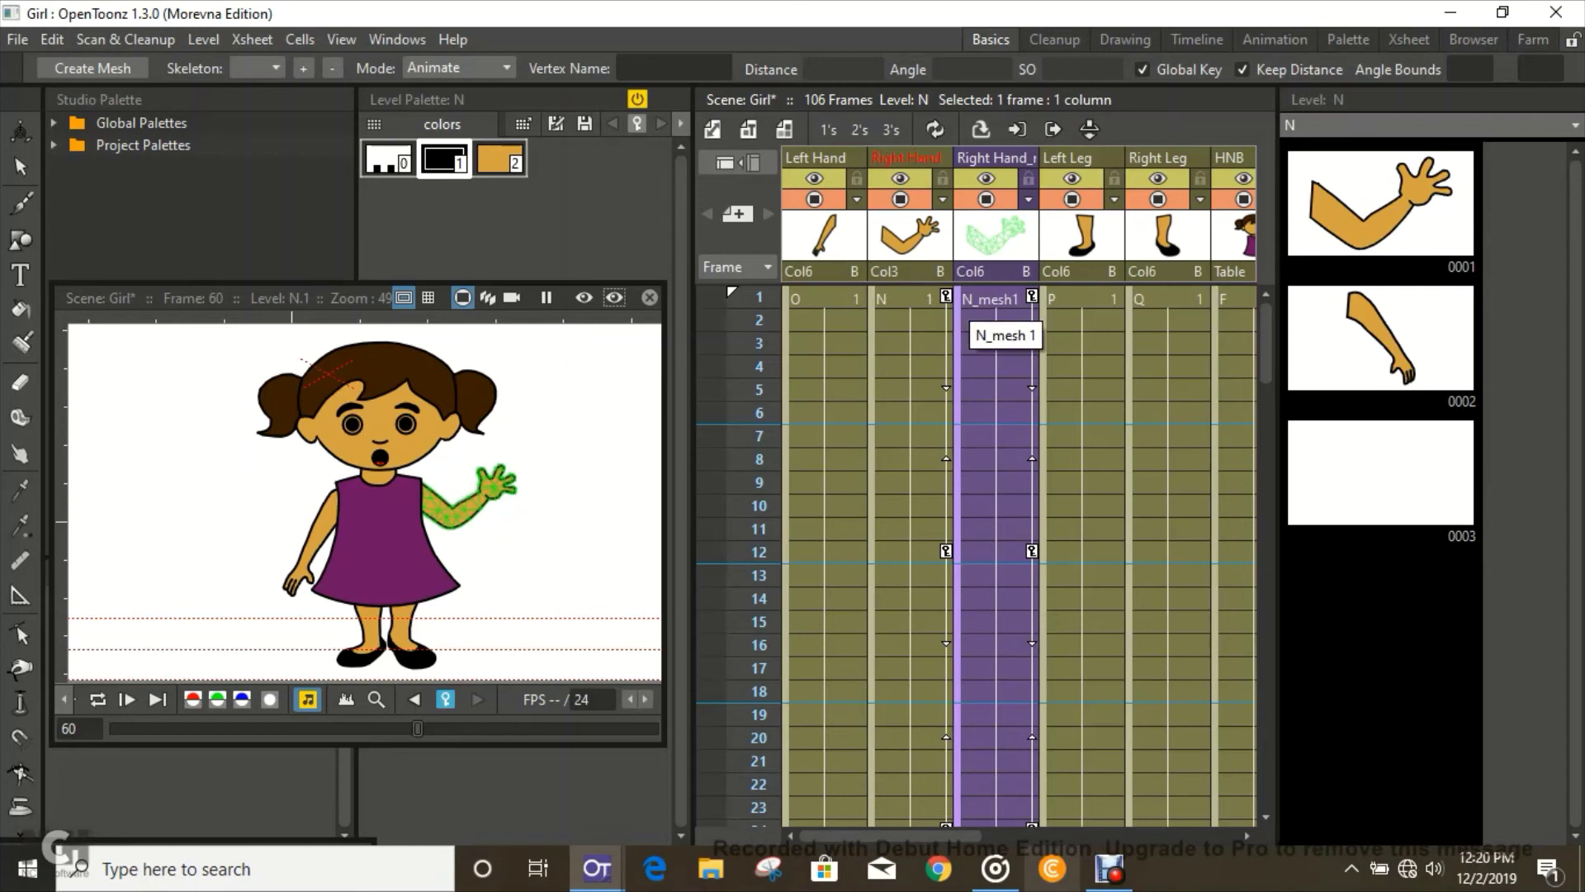
pyautogui.click(923, 300)
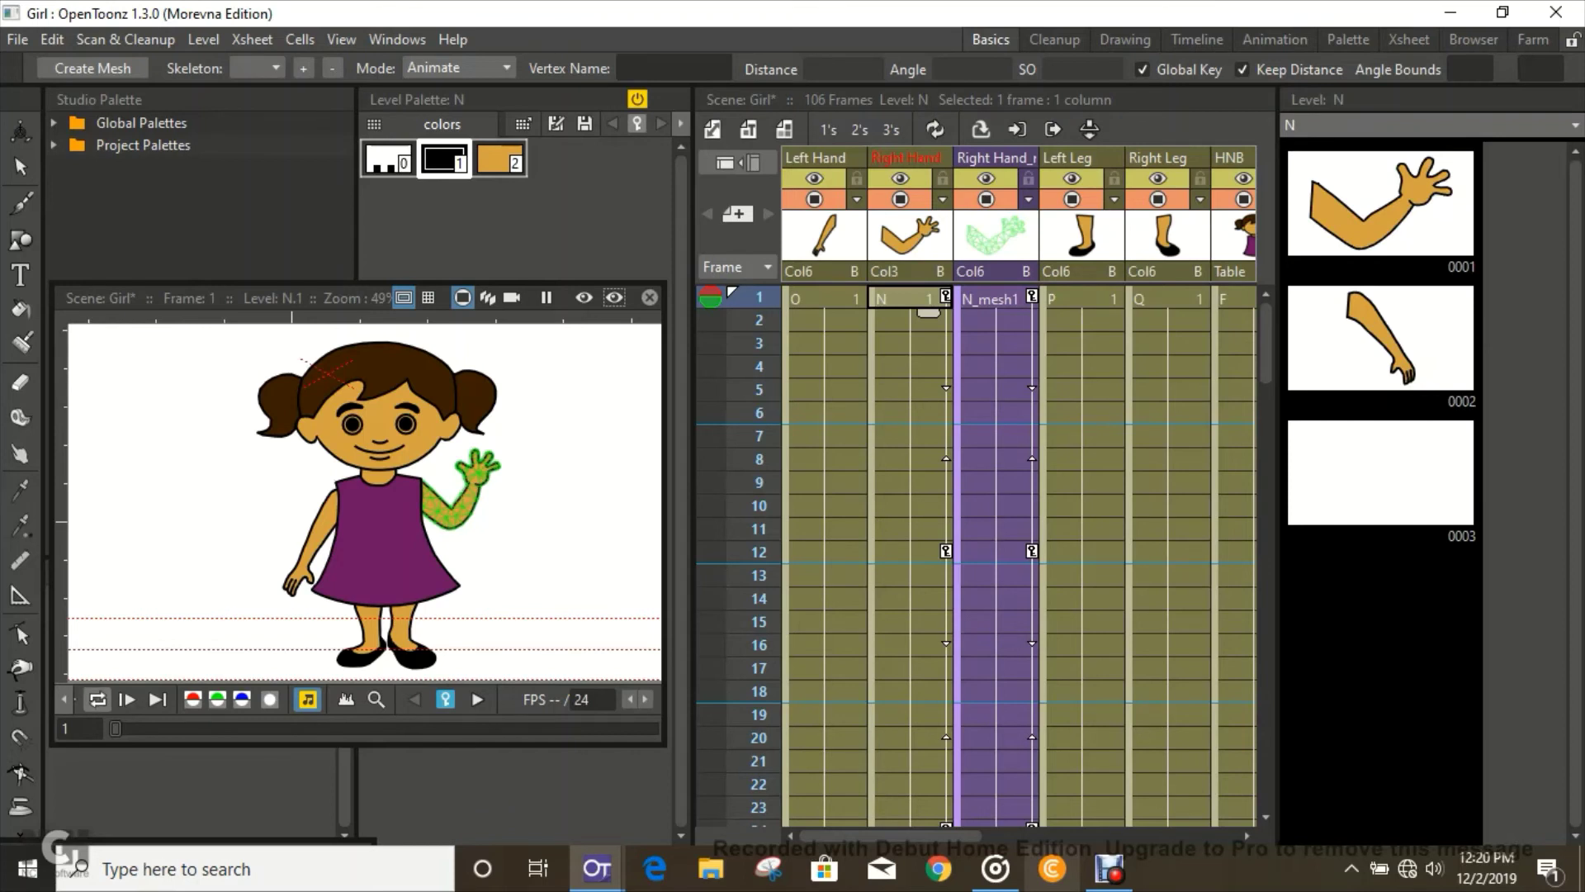
pyautogui.click(98, 699)
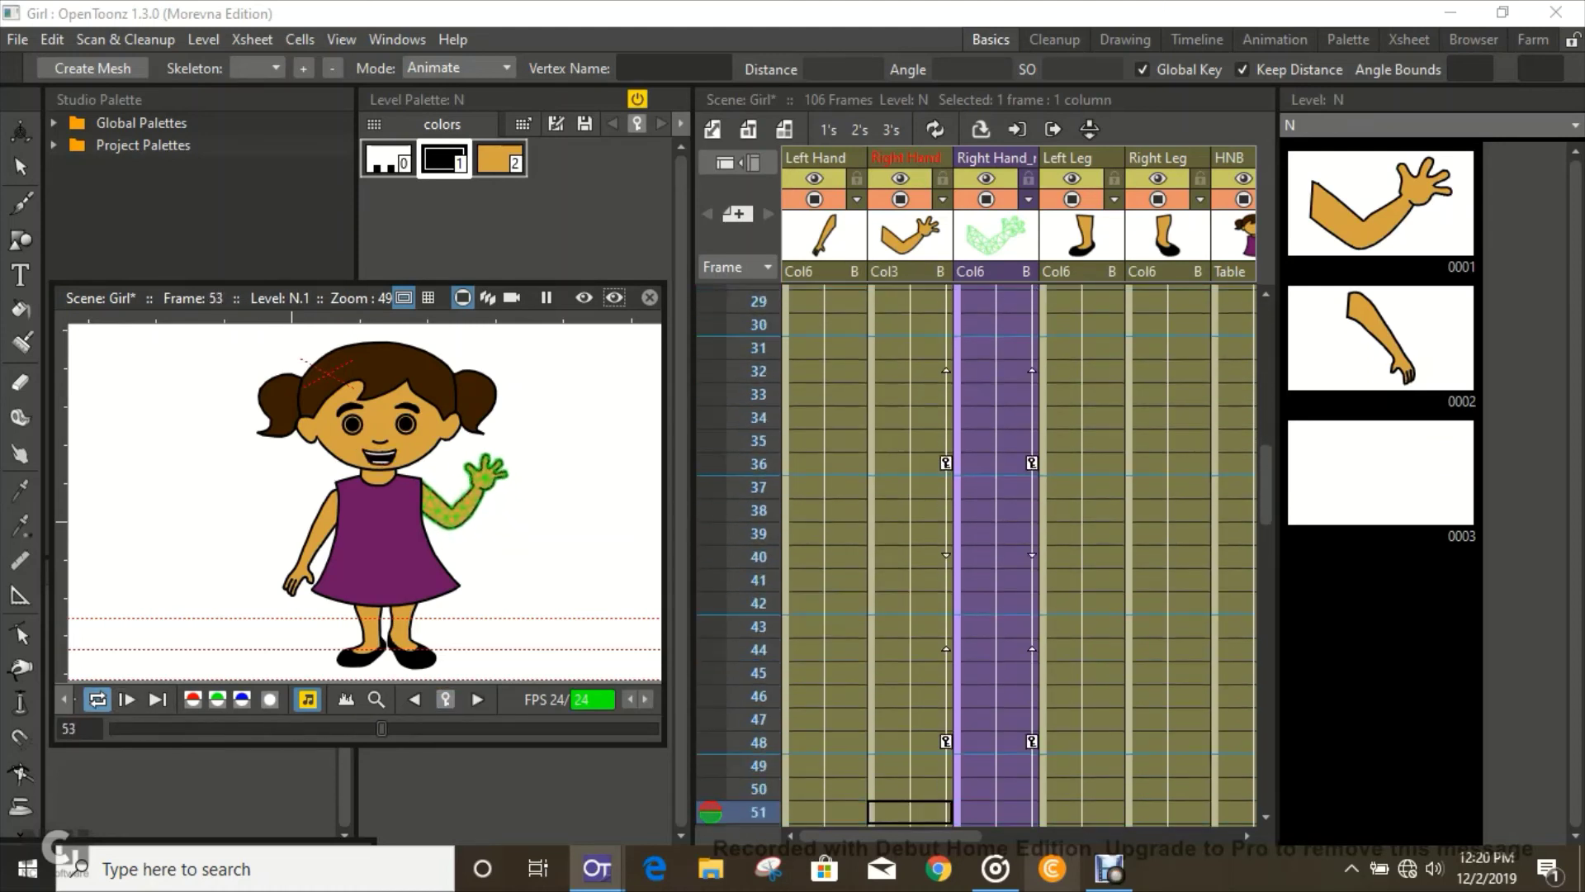
pyautogui.press('l')
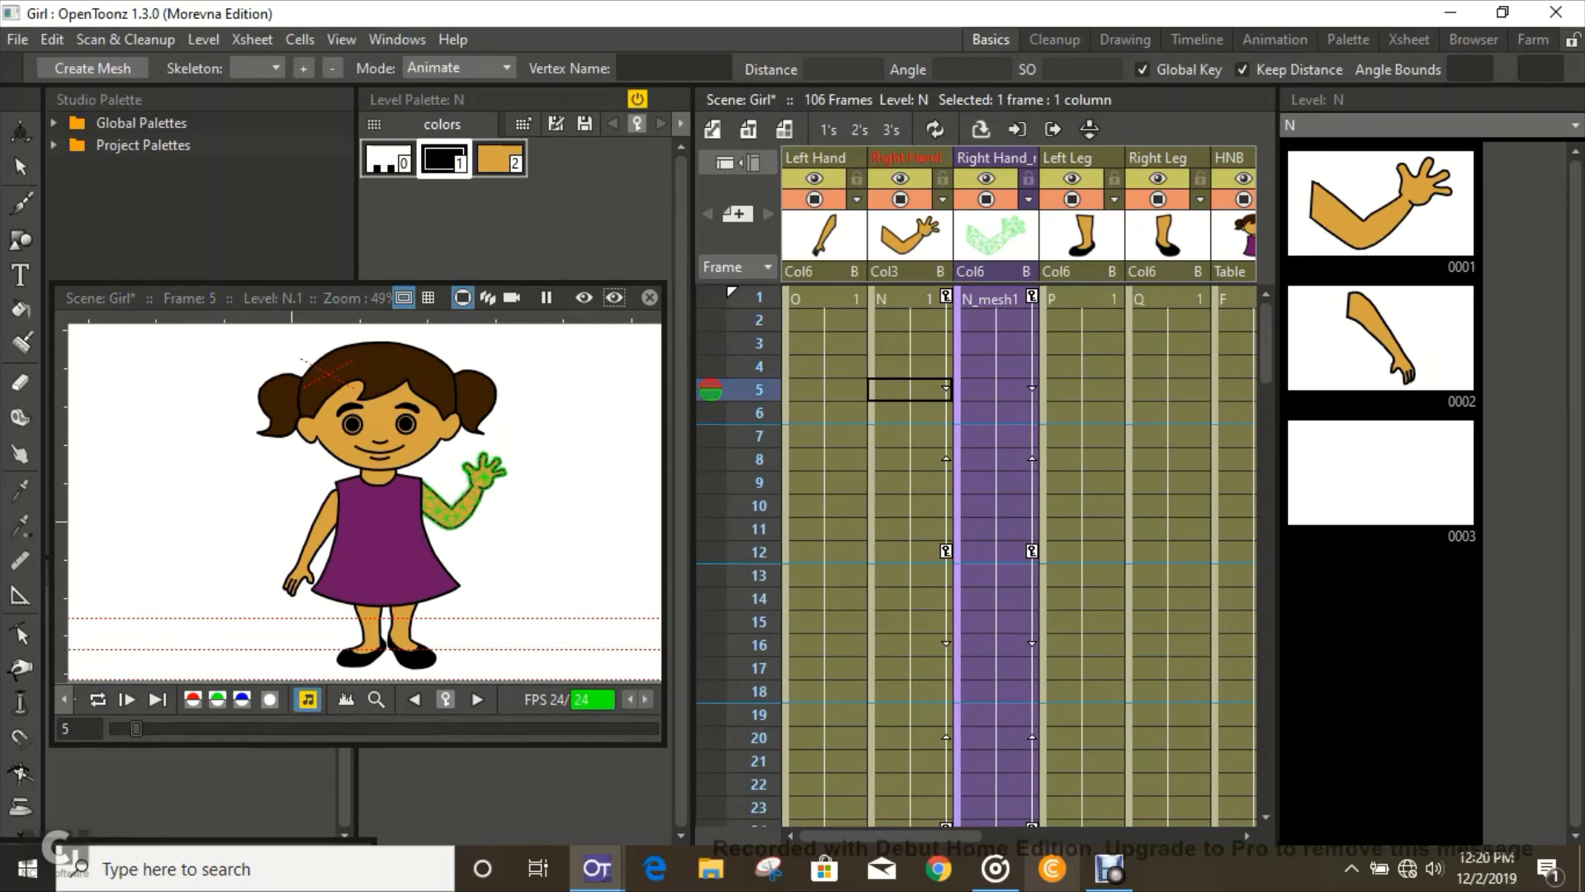
pyautogui.moveTo(890, 835); pyautogui.dragTo(949, 824)
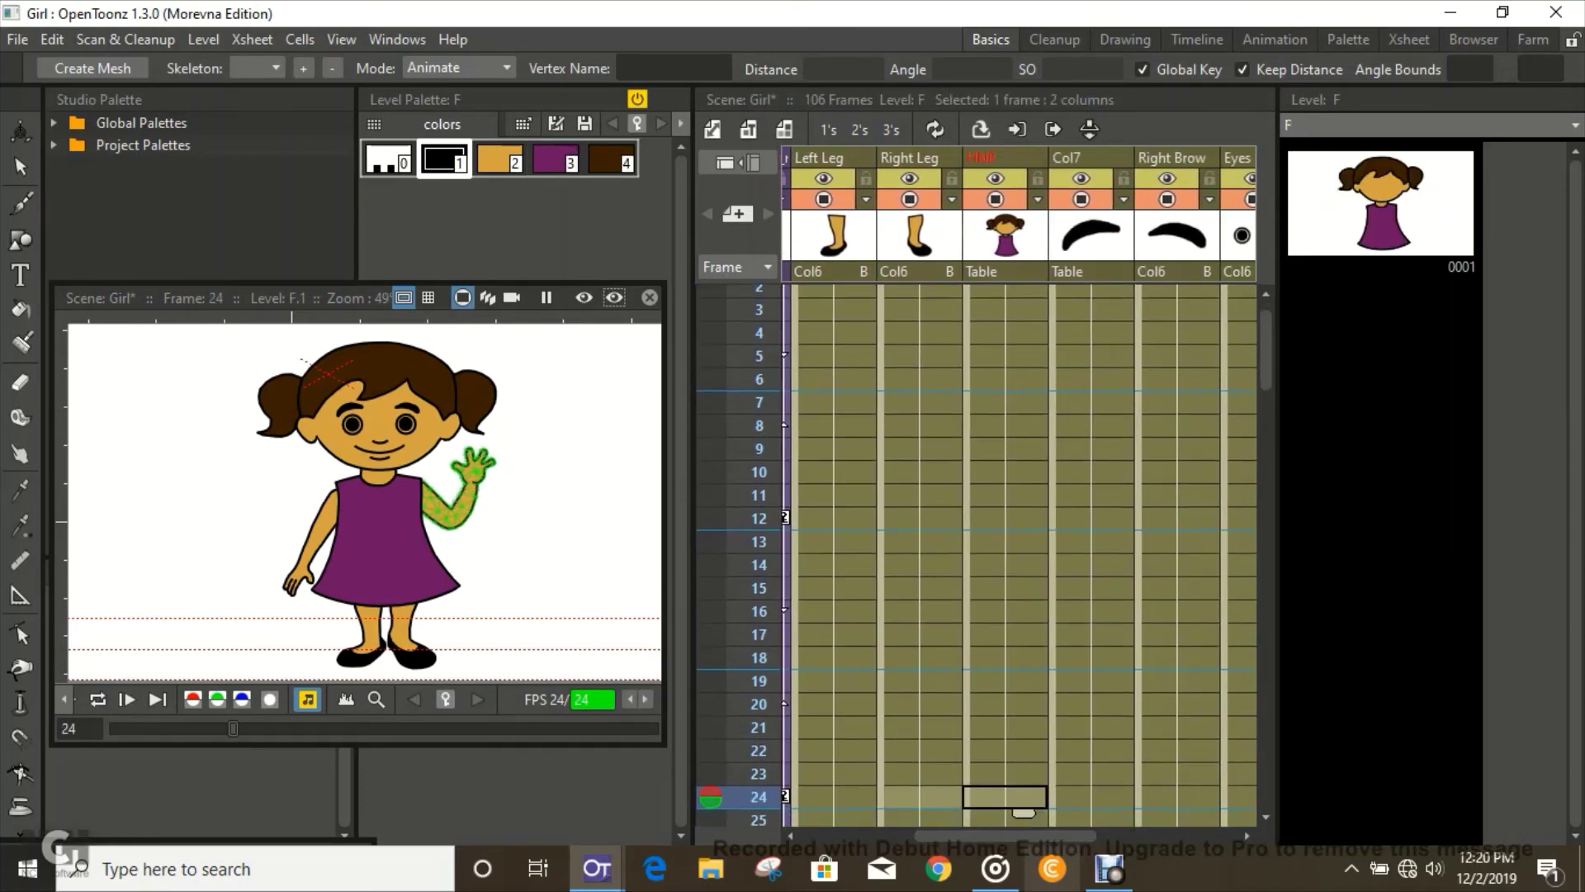
pyautogui.click(832, 774)
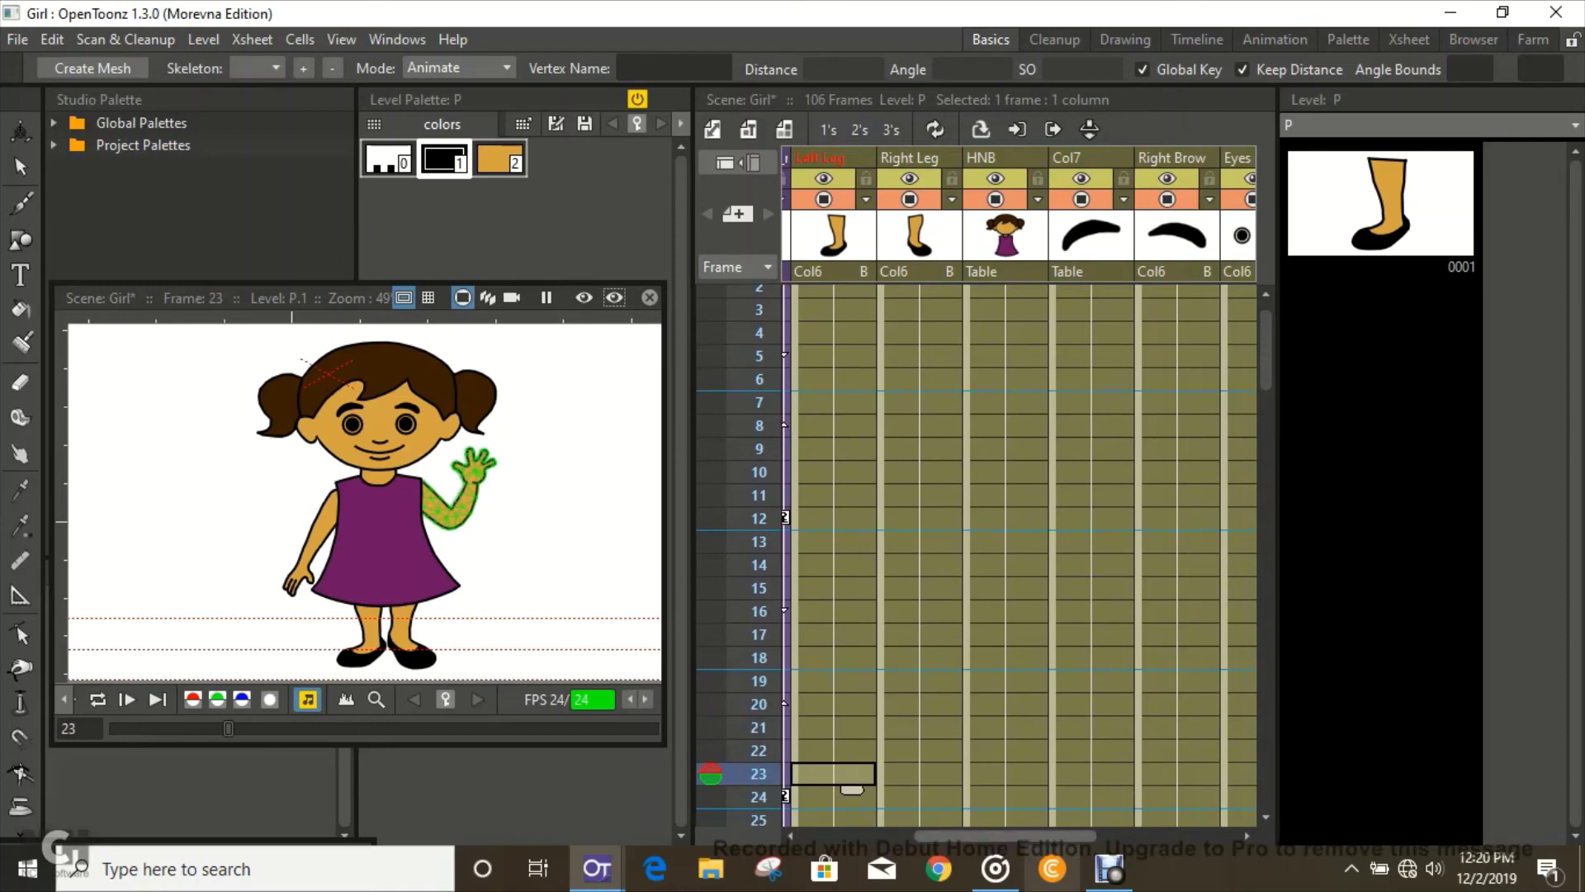
pyautogui.hscroll(-3, 991, 836)
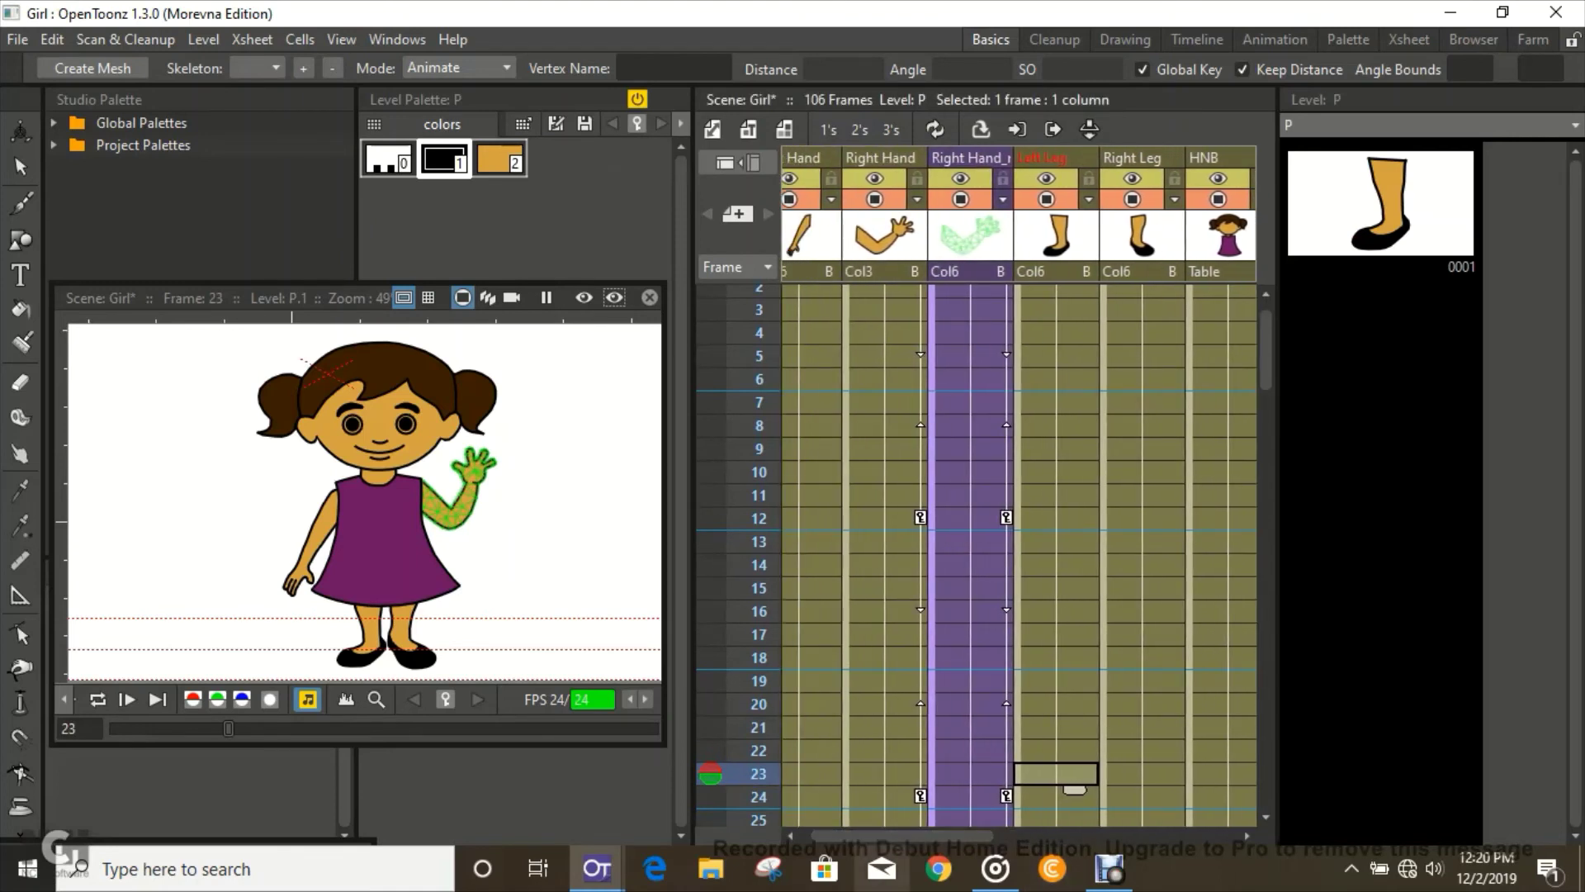
pyautogui.scroll(1, 1019, 553)
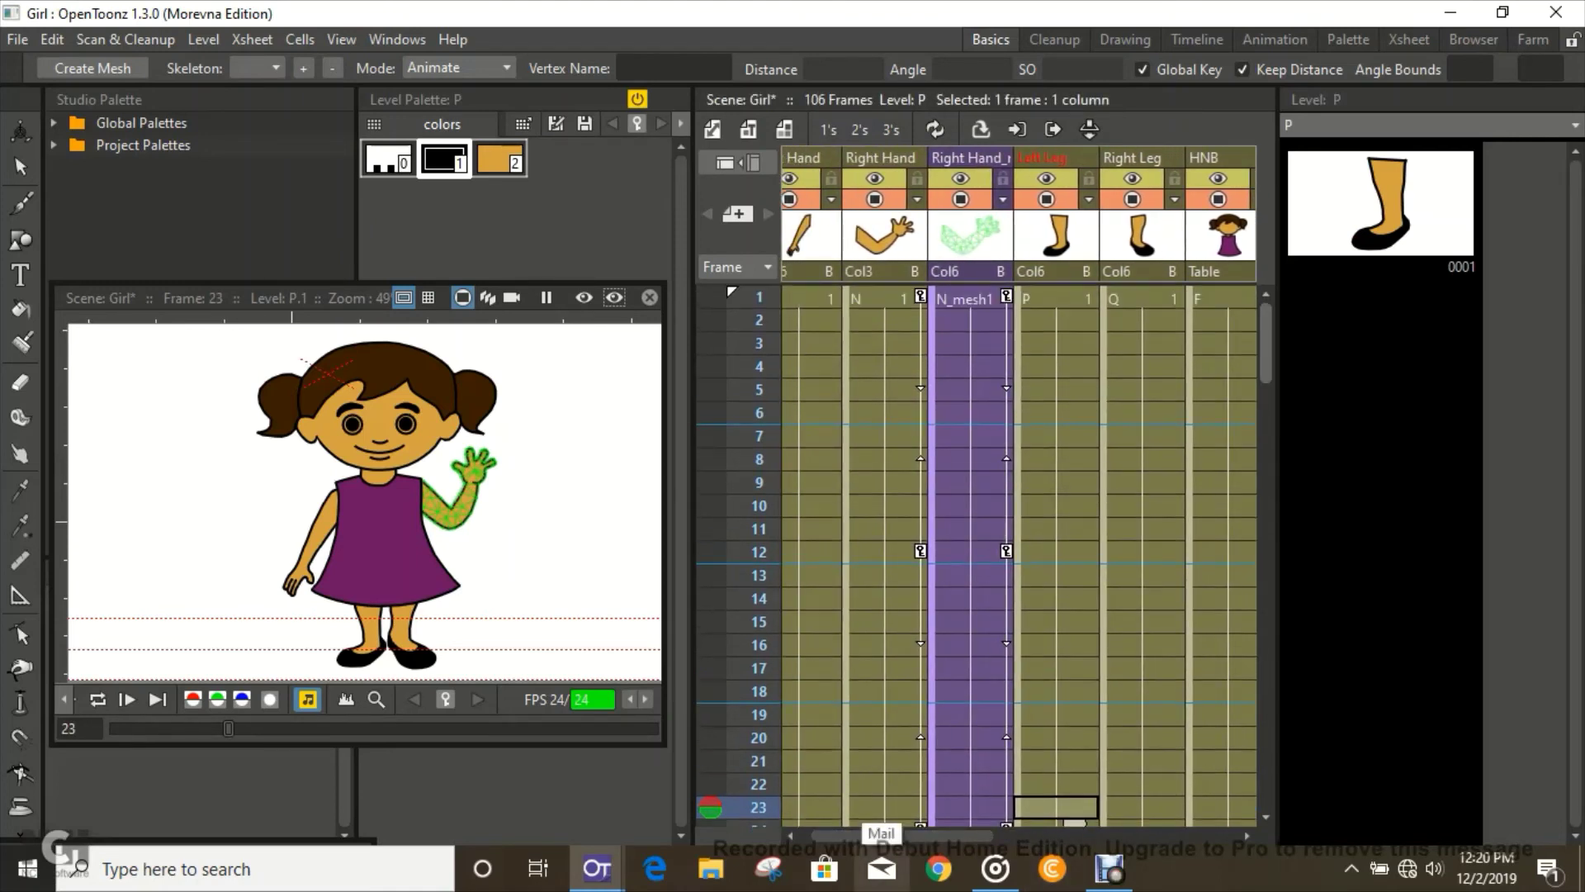